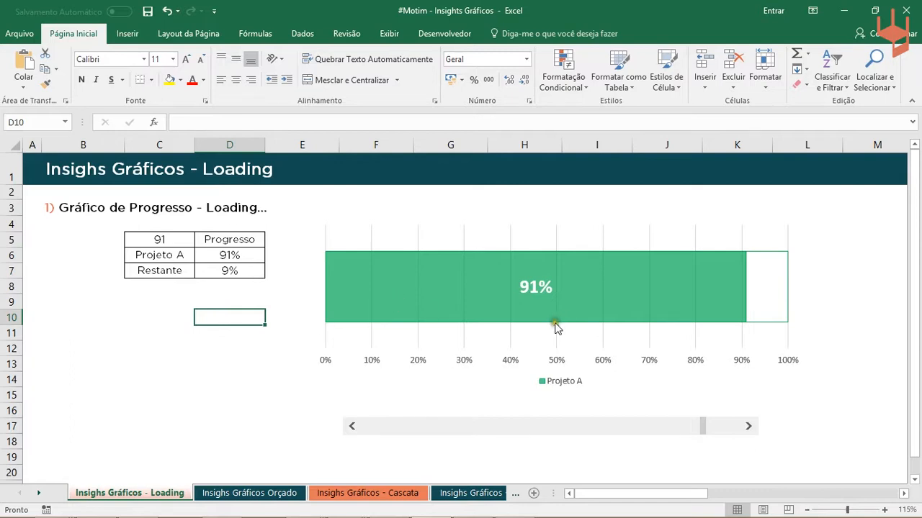
- Test the scroll bar beneath the progress chart by moving it to 60, 41 and finally 45
drag(704, 425, 587, 425)
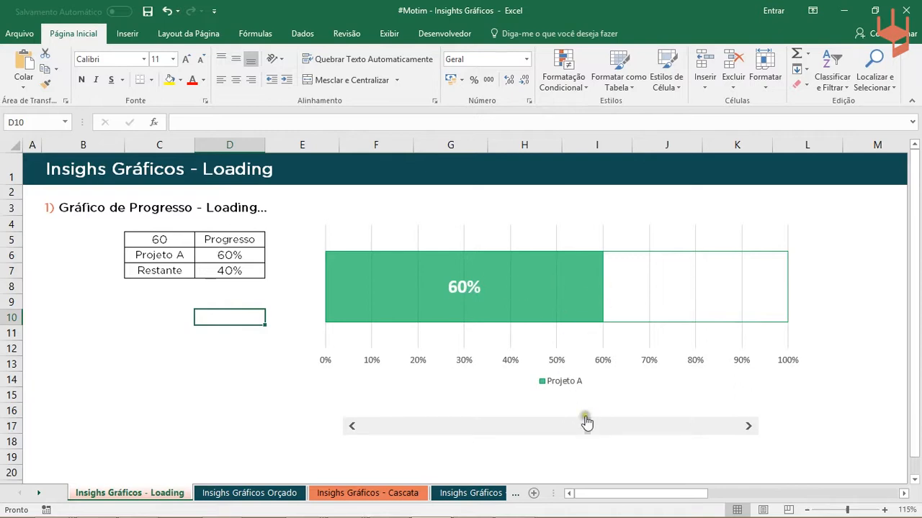
drag(586, 428, 515, 431)
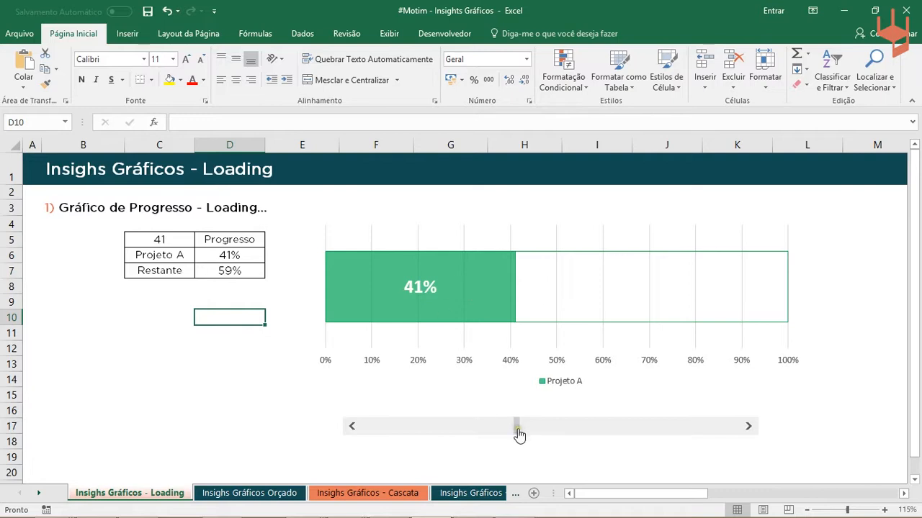
drag(519, 432, 545, 433)
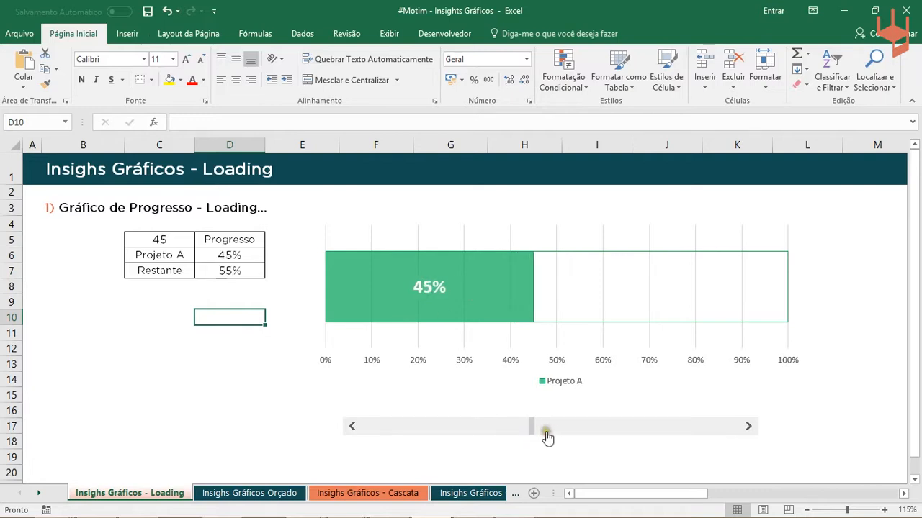
mouse_move(525, 319)
- Examine the progress table and the formulas in D6 and D7 that feed the chart
drag(218, 240, 176, 270)
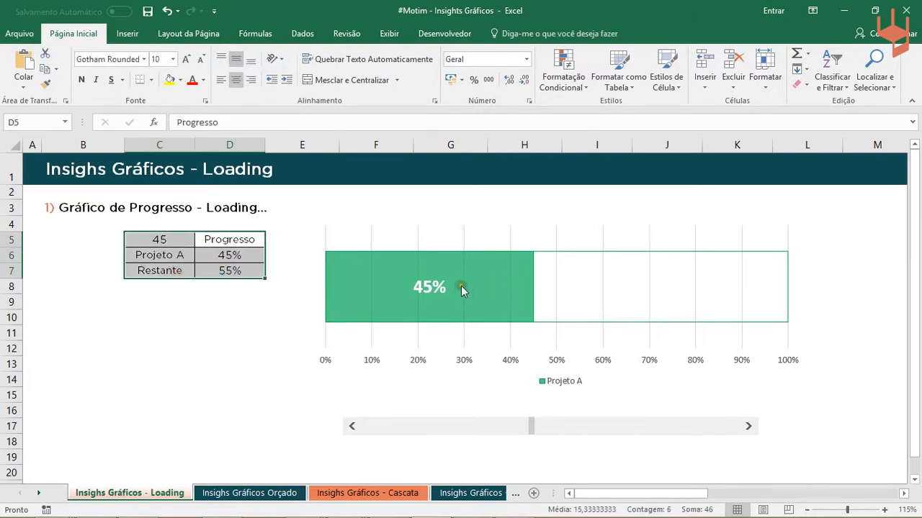
click(237, 257)
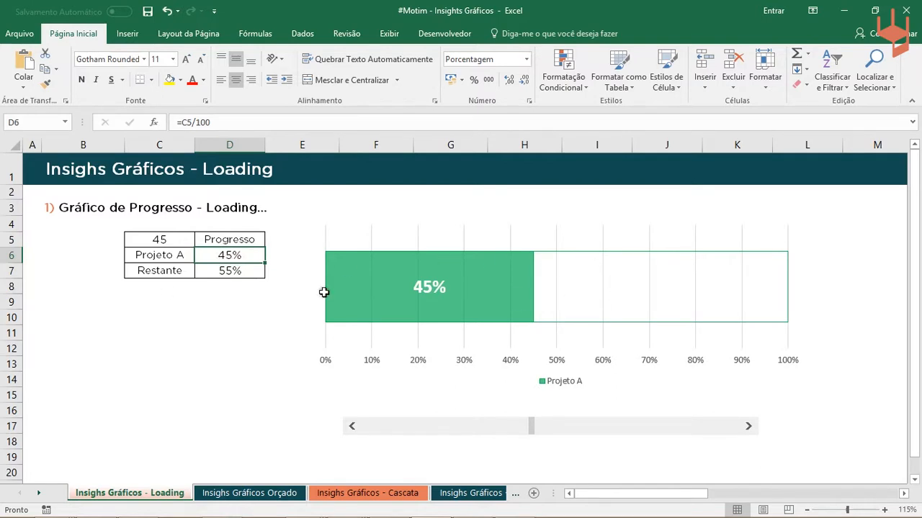
click(216, 274)
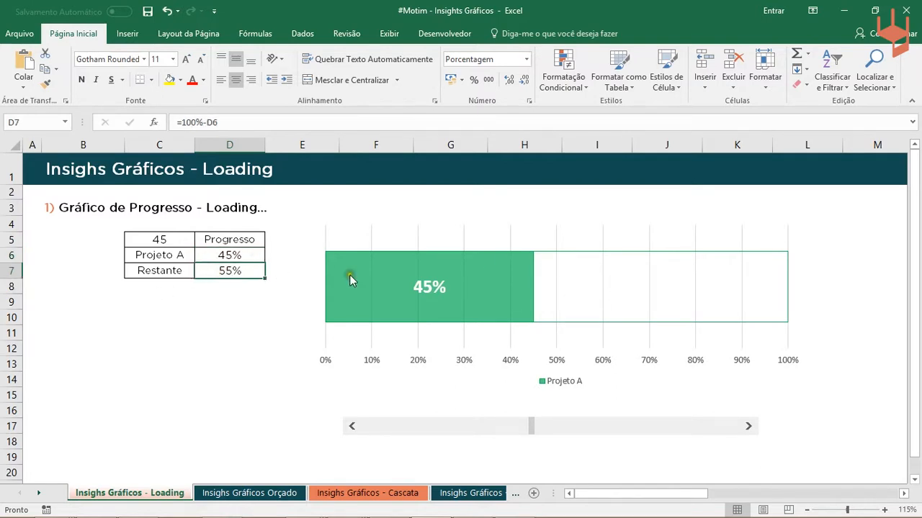
click(237, 255)
click(238, 269)
click(209, 122)
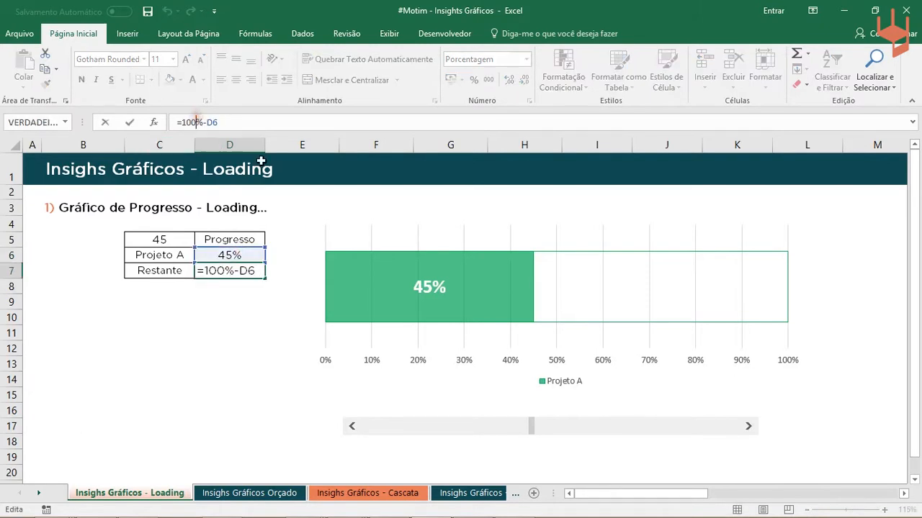
key(Return)
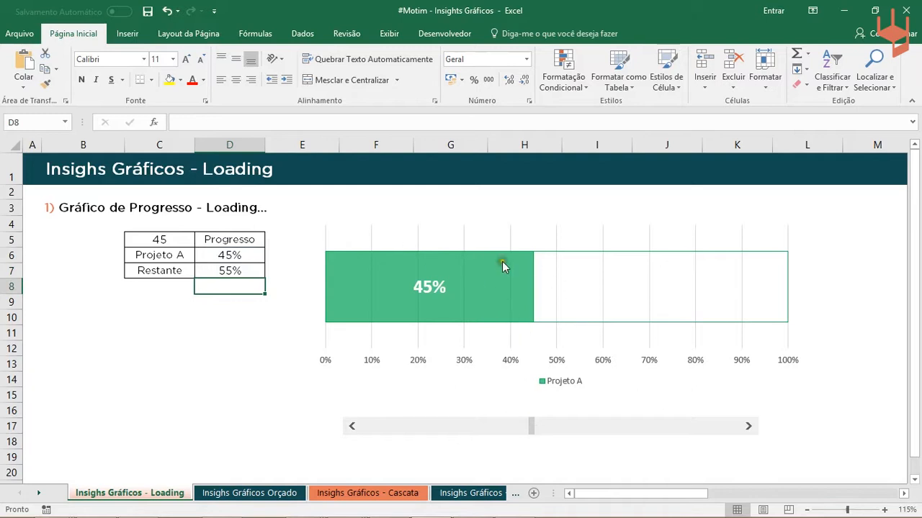
- Move the scroll bar beneath the chart to 74 and back to 71
drag(531, 425, 639, 427)
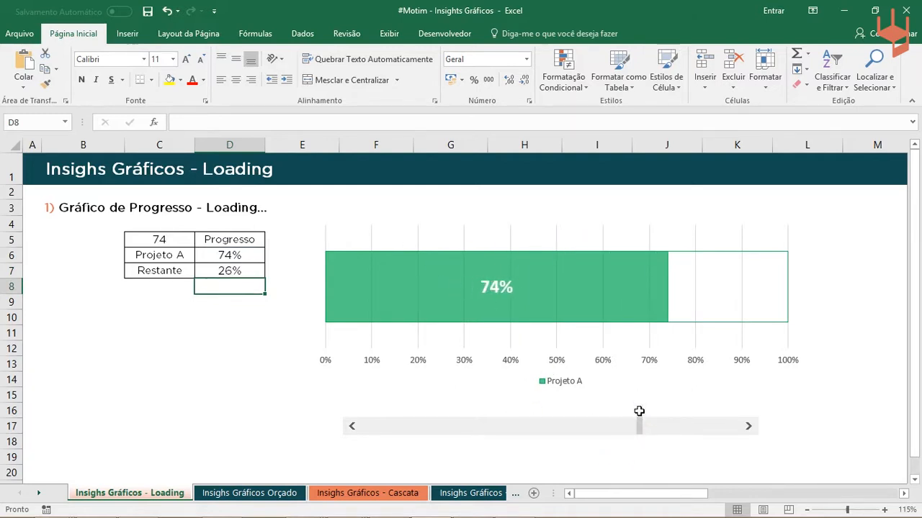
drag(640, 424, 629, 426)
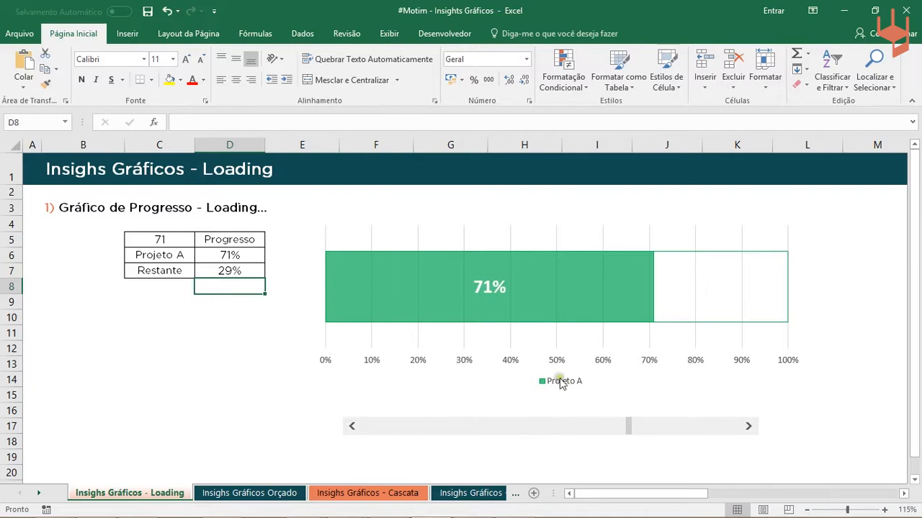
- Insert a form-control scroll bar below the progress table, running horizontally from column B to column E around row 12
click(444, 34)
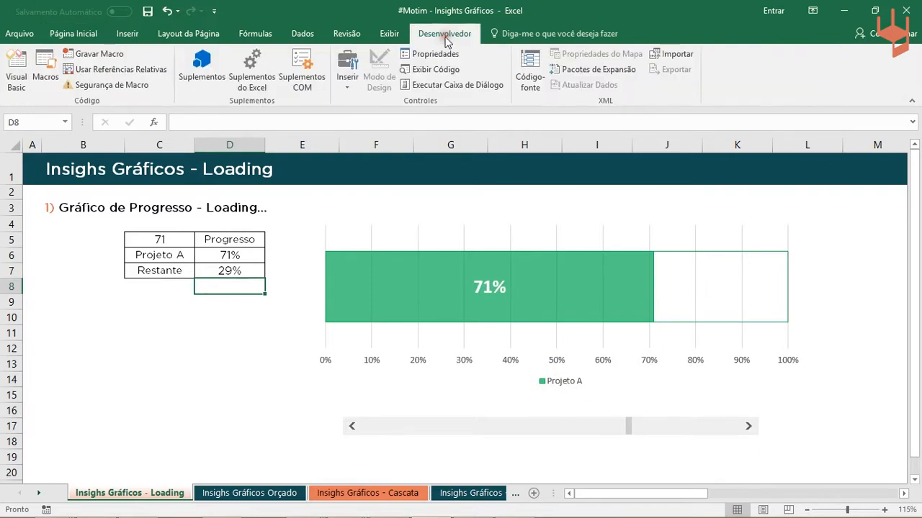
click(342, 83)
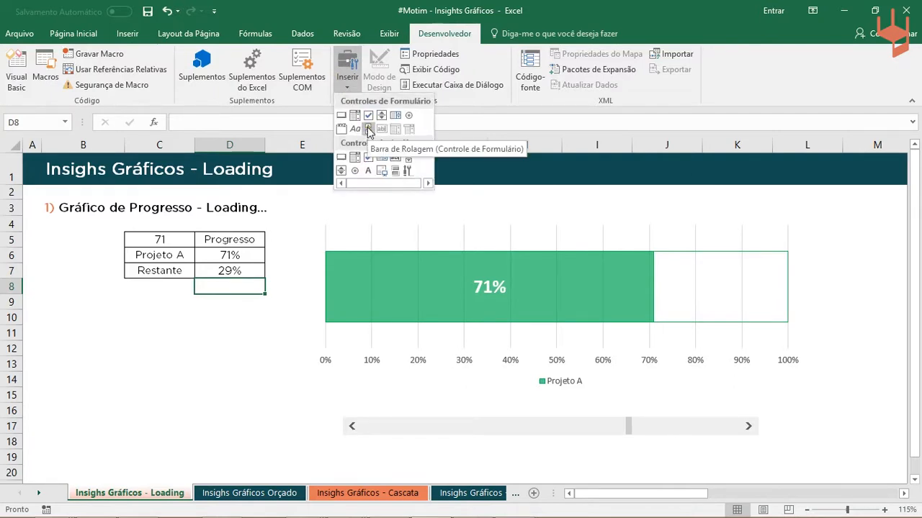
click(368, 129)
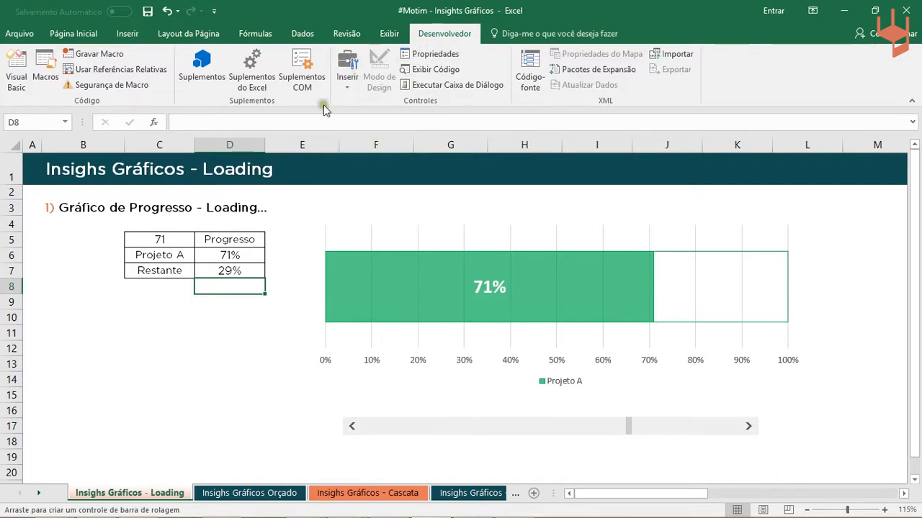
click(347, 76)
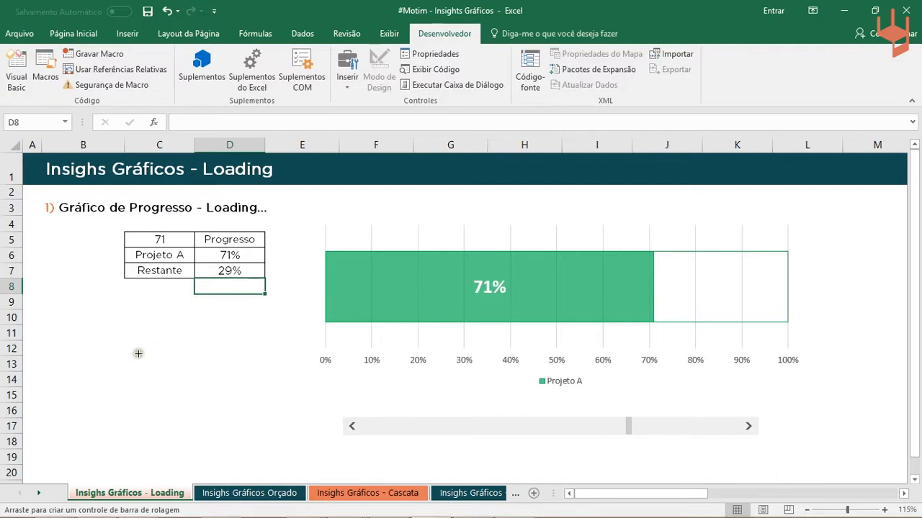
drag(56, 361, 293, 354)
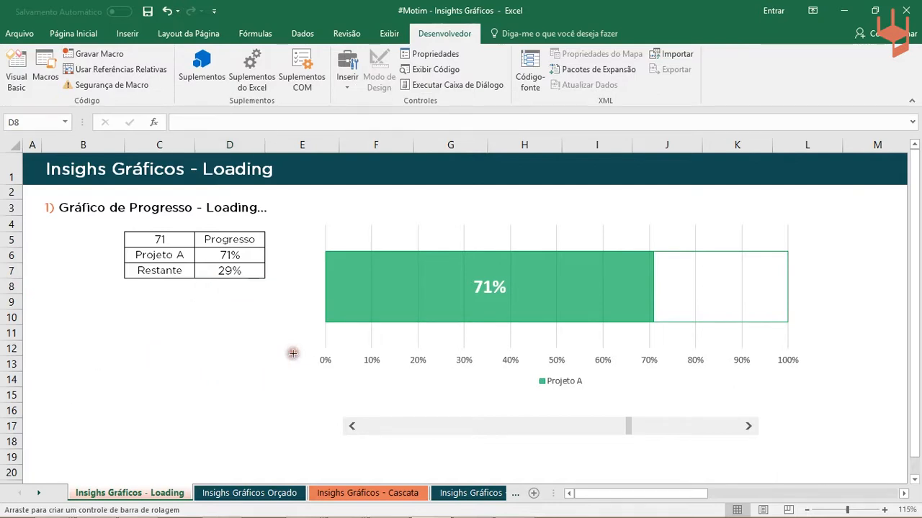
click(191, 377)
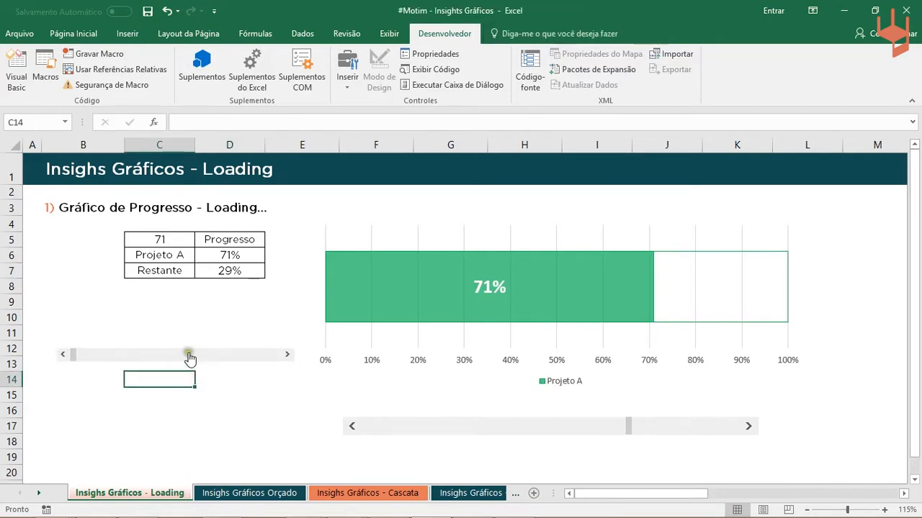
- Try out the new scroll bar below the table by moving it to 32
drag(72, 354, 189, 373)
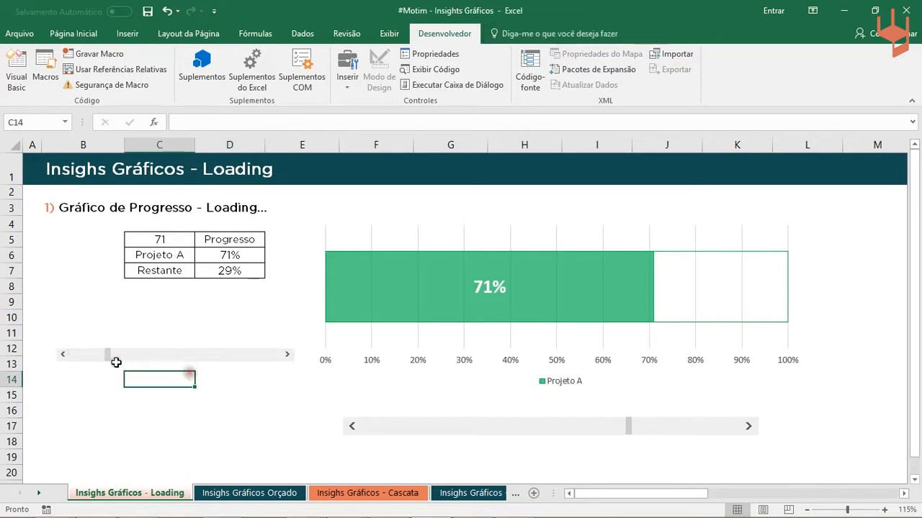
click(290, 358)
drag(211, 321, 172, 408)
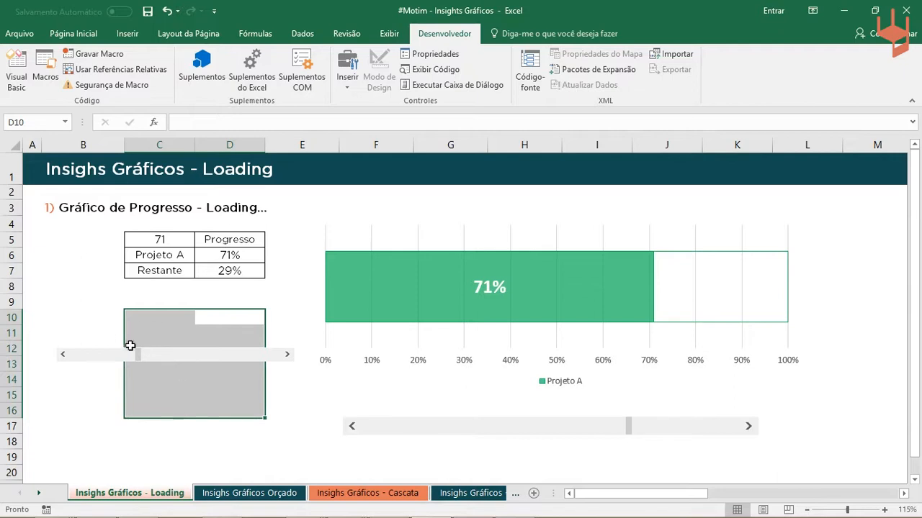
click(117, 379)
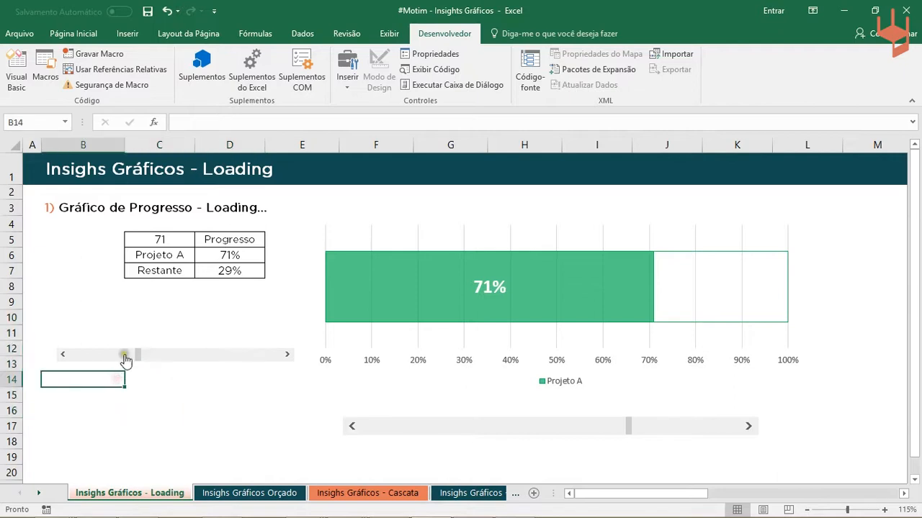
- Format the new scroll bar with minimum 0 and maximum 100, and link it to cell B14
right_click(125, 355)
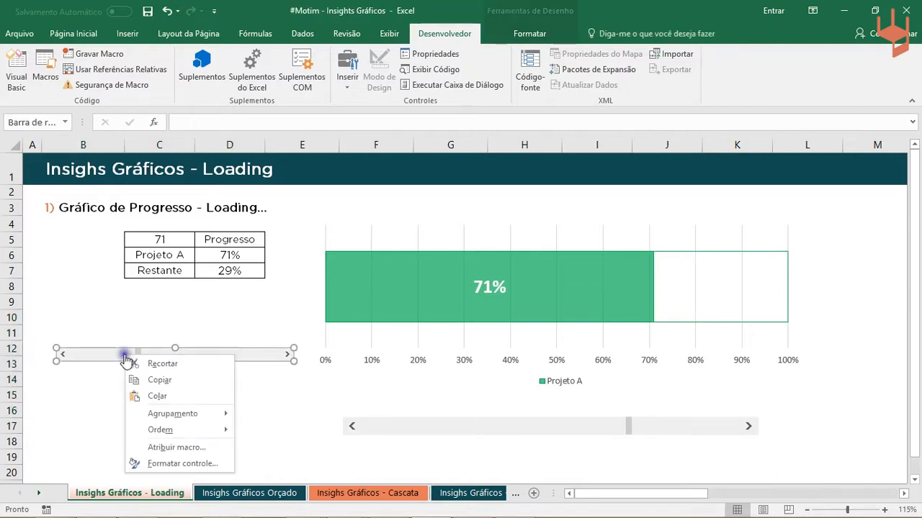
click(184, 464)
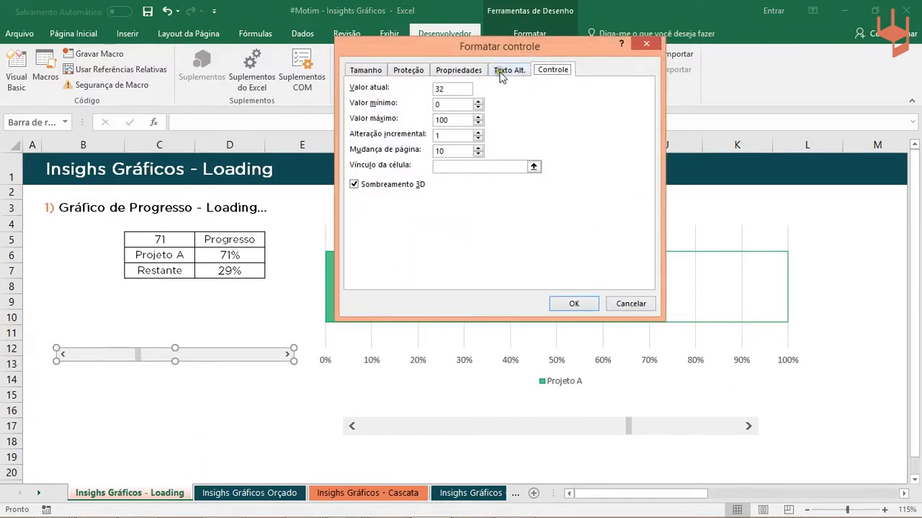
click(569, 70)
click(445, 104)
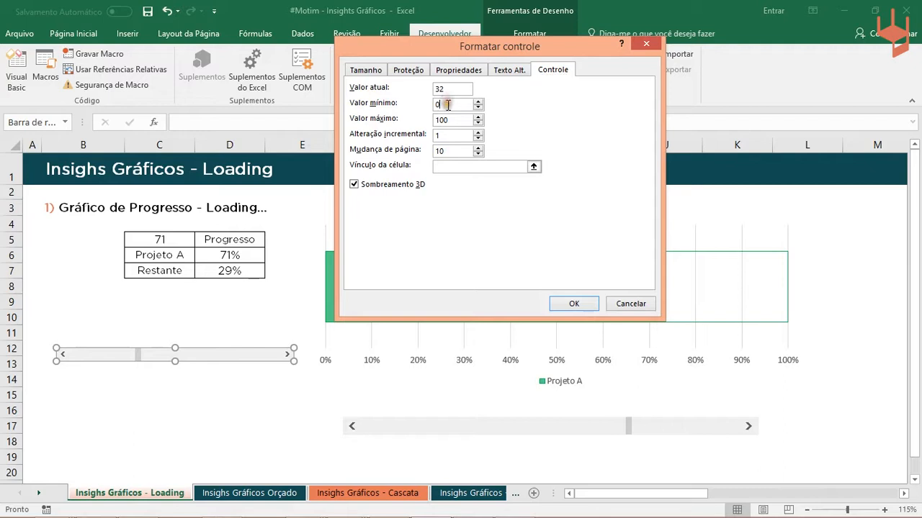
click(458, 121)
click(534, 166)
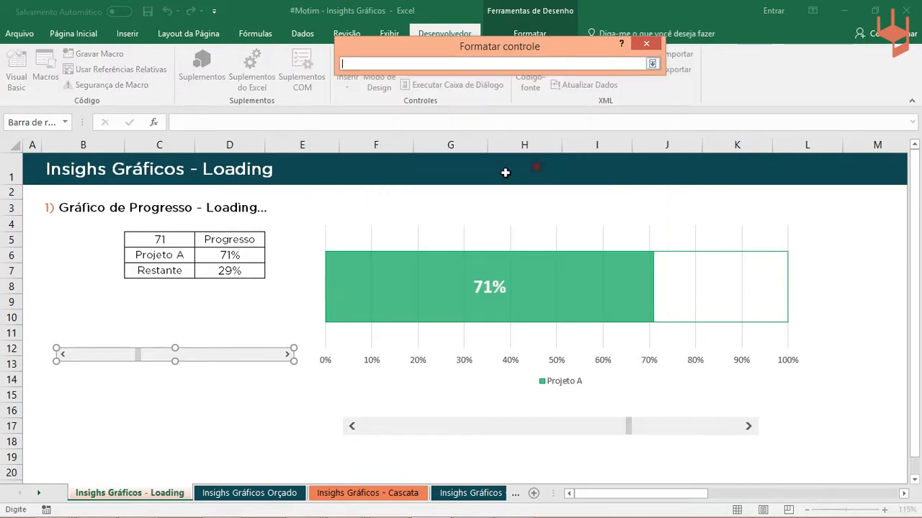
click(79, 380)
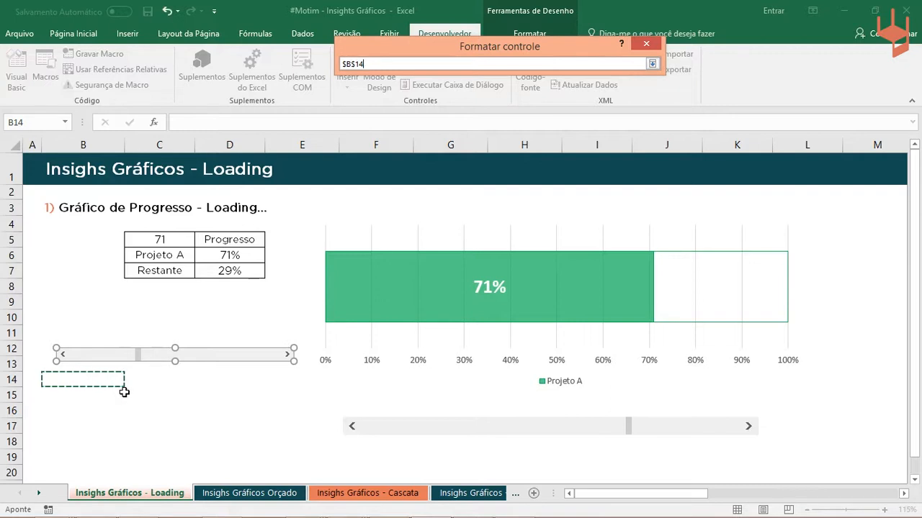
key(Return)
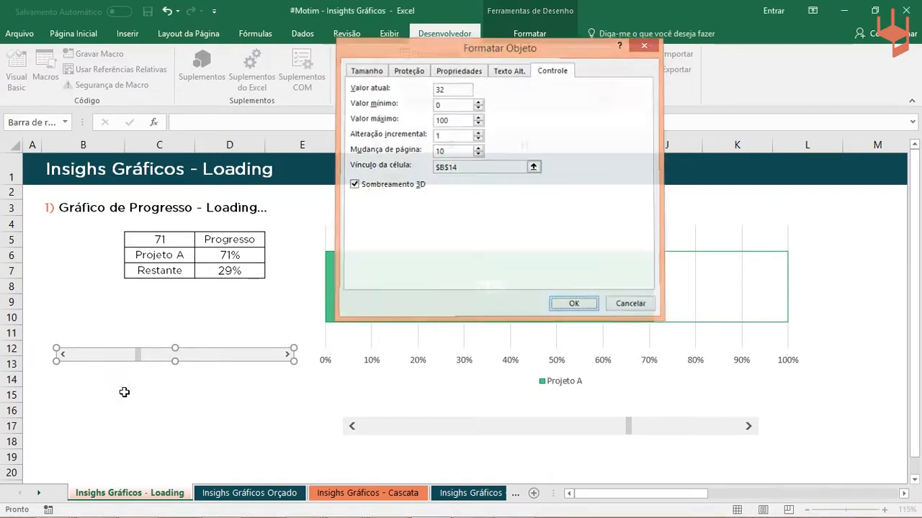
key(Return)
- Move the new scroll bar to 83 and back to 49 to test its link to cell B14
click(124, 391)
drag(135, 355, 247, 384)
click(108, 379)
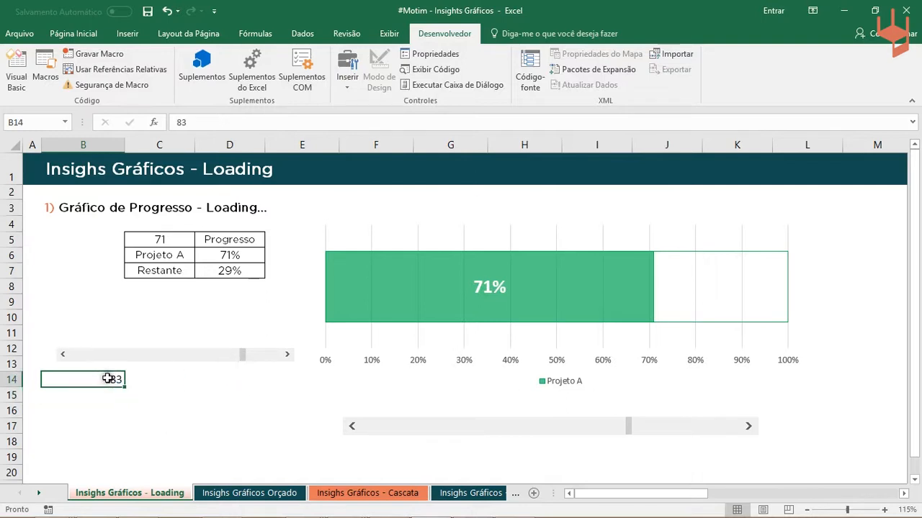
click(155, 363)
- Set the chart's scroll bar to 60 and compare its linked cell C5 with the formula in D6
drag(631, 426, 582, 424)
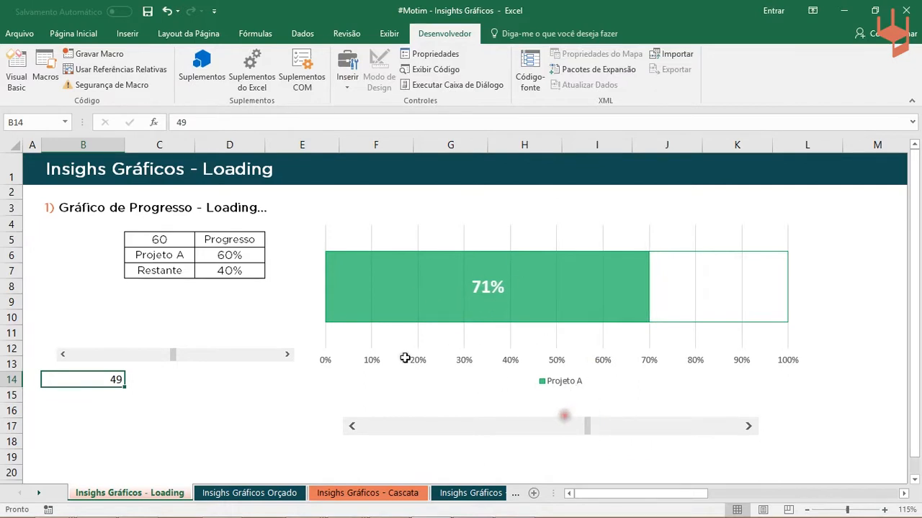
click(173, 239)
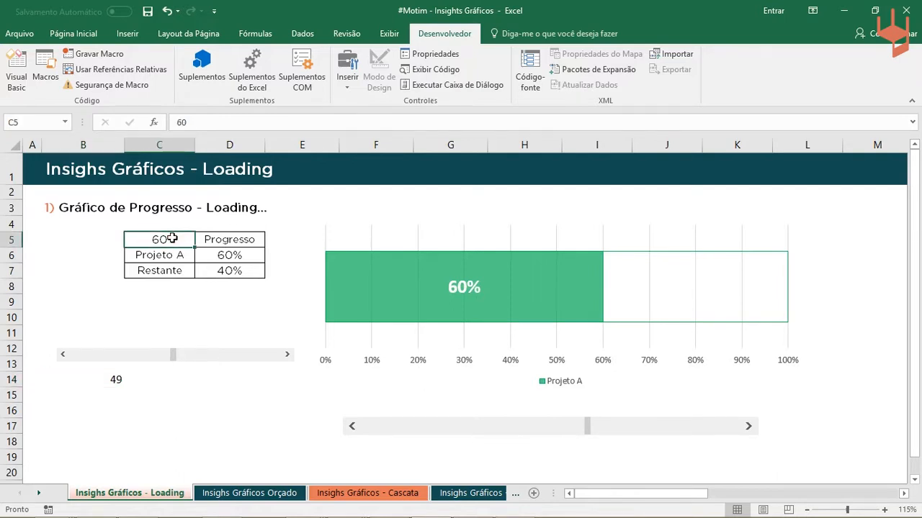
click(217, 256)
click(171, 239)
click(222, 254)
click(173, 241)
- Move the chart's scroll bar to 63, 33 and finally 44
click(587, 429)
drag(586, 429, 606, 428)
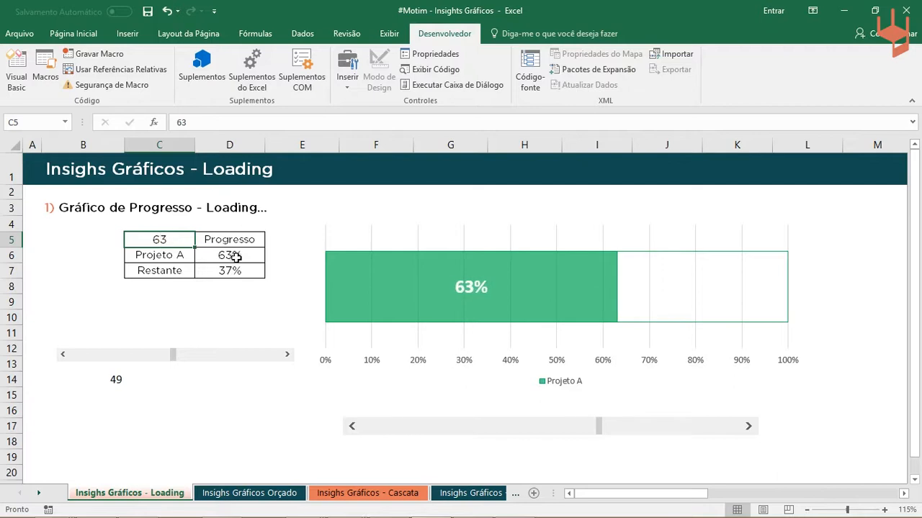
drag(592, 425, 479, 426)
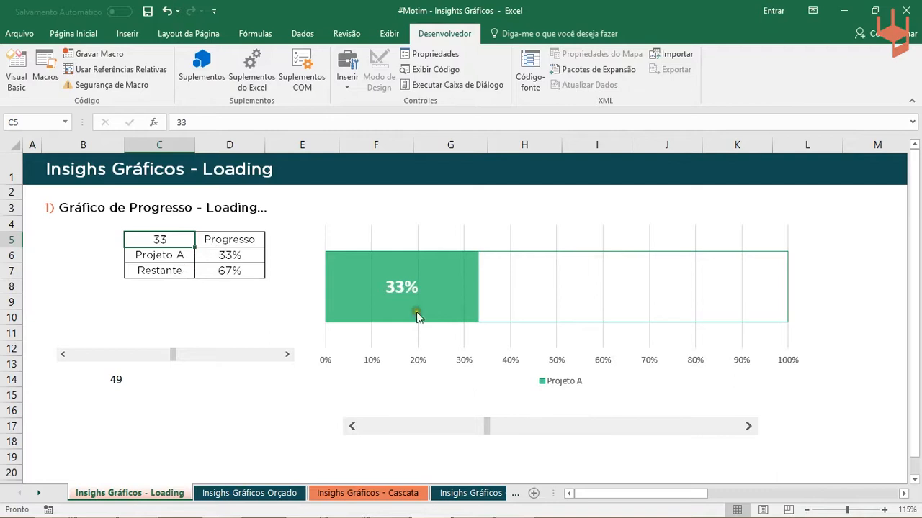
drag(495, 426, 547, 436)
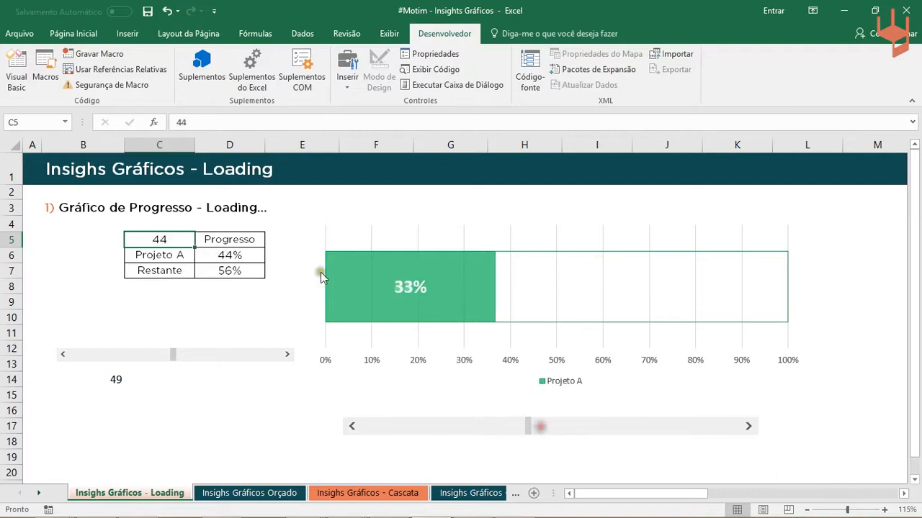
- Review the formulas for Projeto A in D6 and Restante in D7, leaving both as they are
click(221, 270)
click(226, 257)
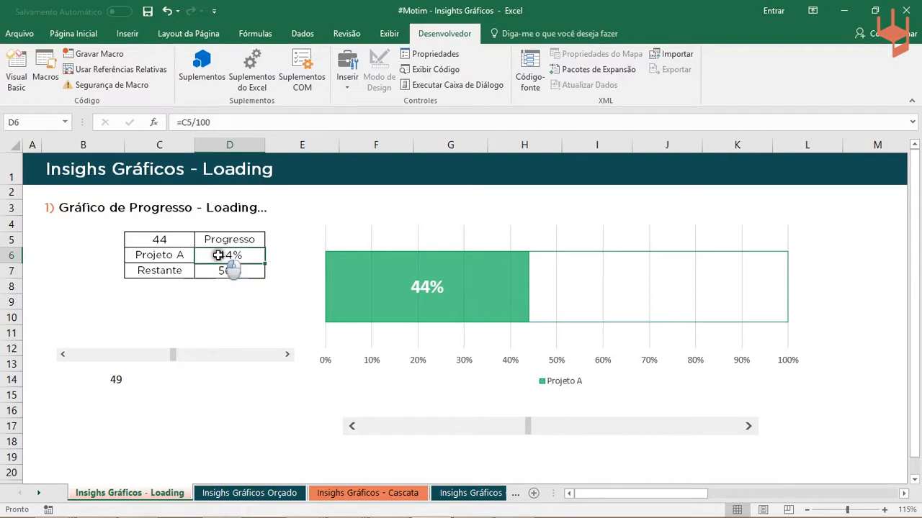
click(226, 269)
double_click(228, 271)
double_click(211, 122)
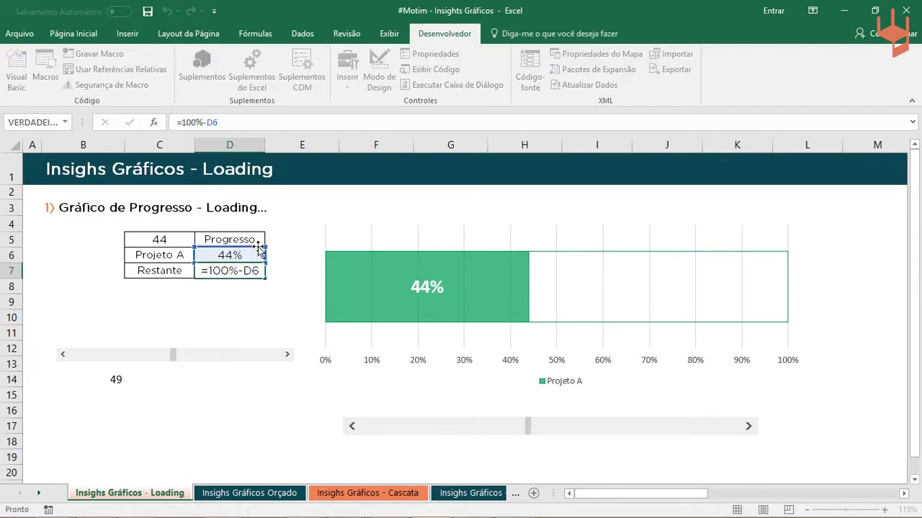
key(Return)
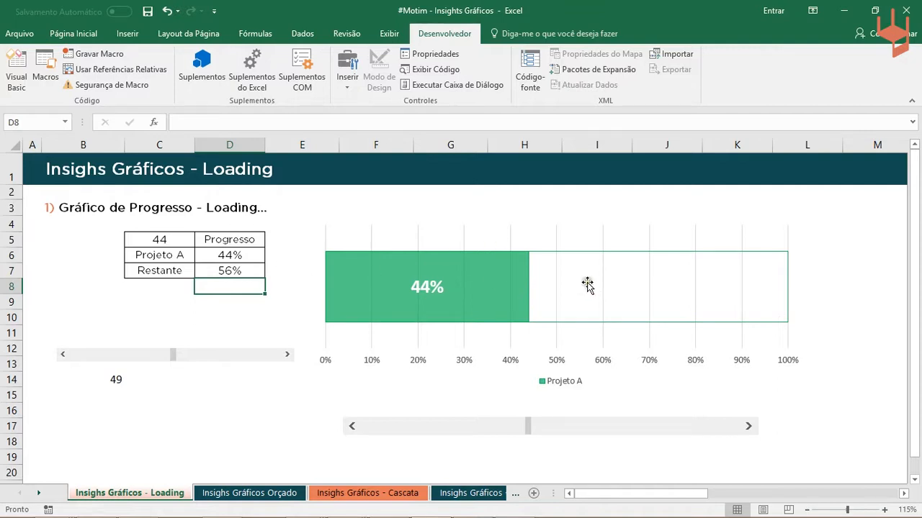
- Insert a 2D stacked bar chart from the Projeto A and Restante data in C6:D7 and move it clear of the table
drag(241, 257, 220, 270)
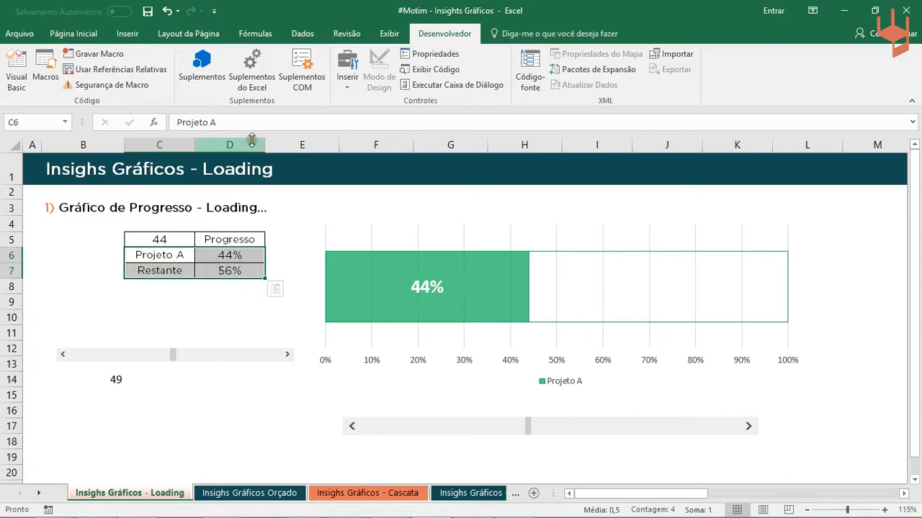
click(129, 33)
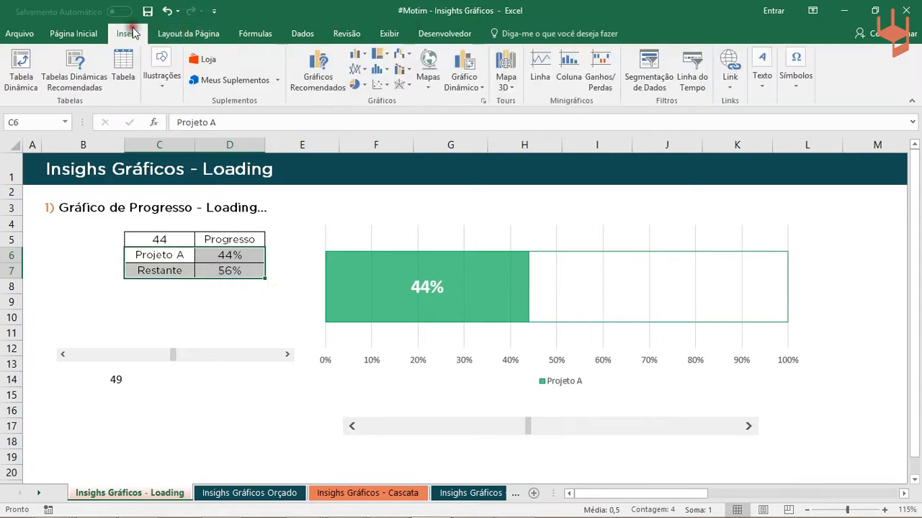
click(363, 60)
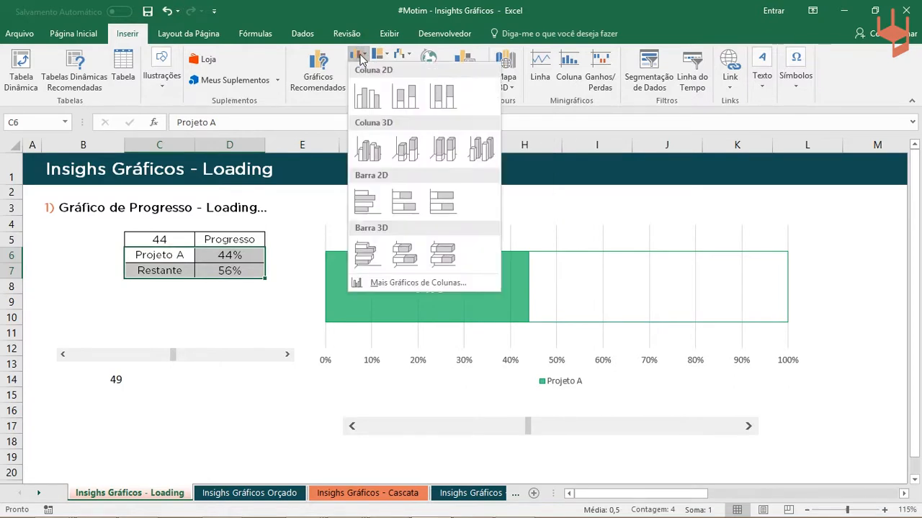
click(405, 205)
drag(346, 237, 375, 218)
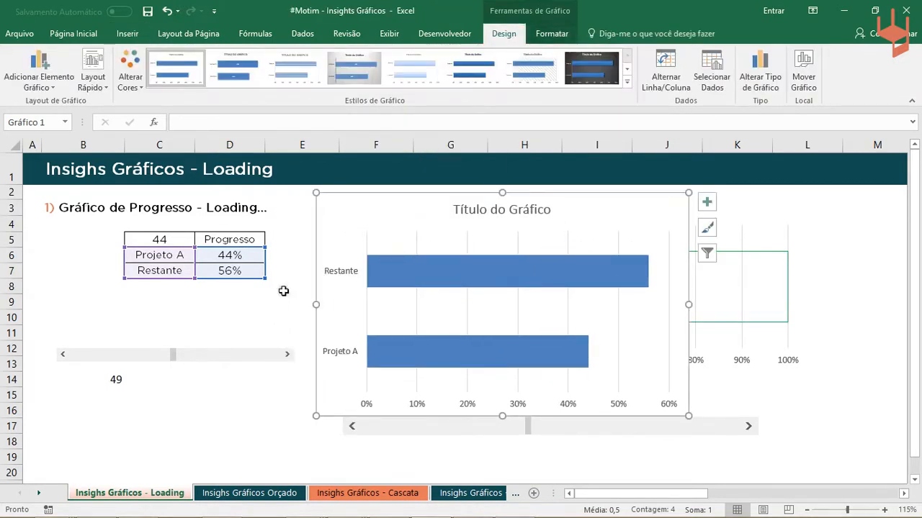
drag(381, 220, 592, 318)
drag(583, 281, 356, 224)
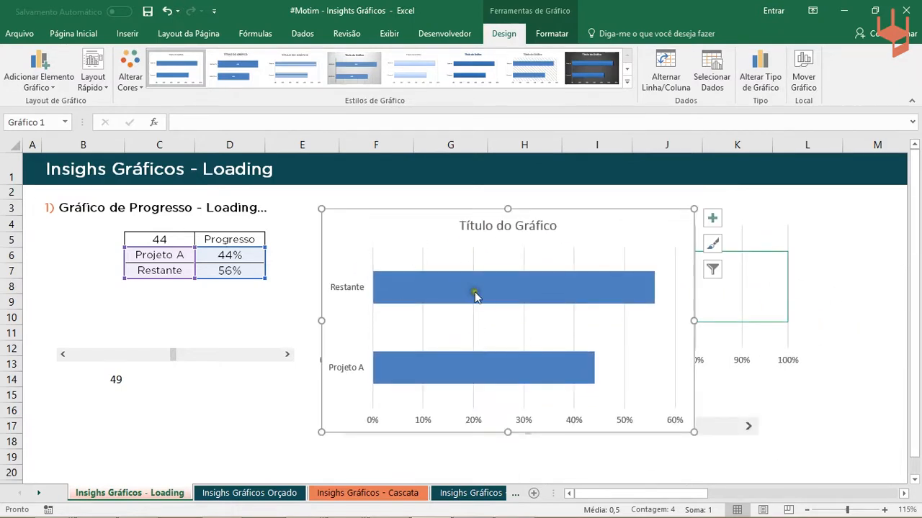
drag(472, 246, 337, 237)
drag(545, 226, 718, 230)
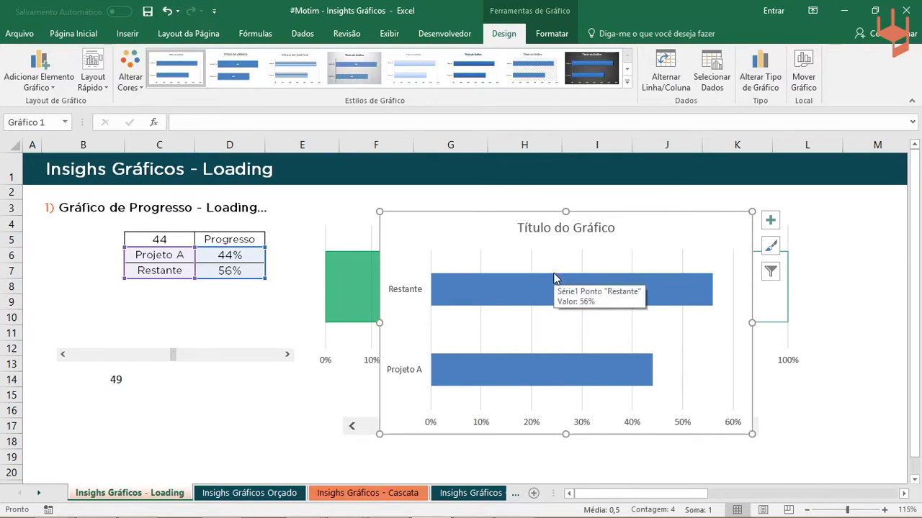
- Switch the rows and columns in the new chart's data source so Projeto A and Restante become separate series
right_click(543, 250)
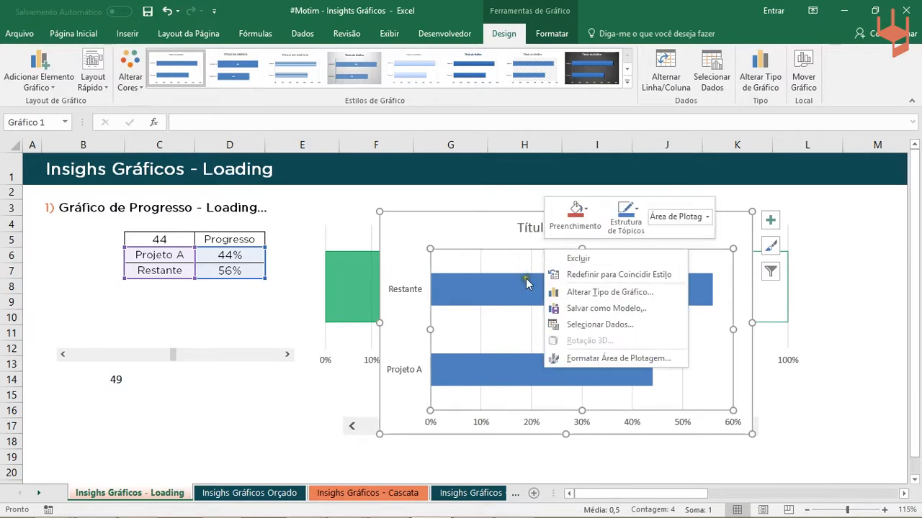
click(578, 331)
drag(432, 100, 487, 159)
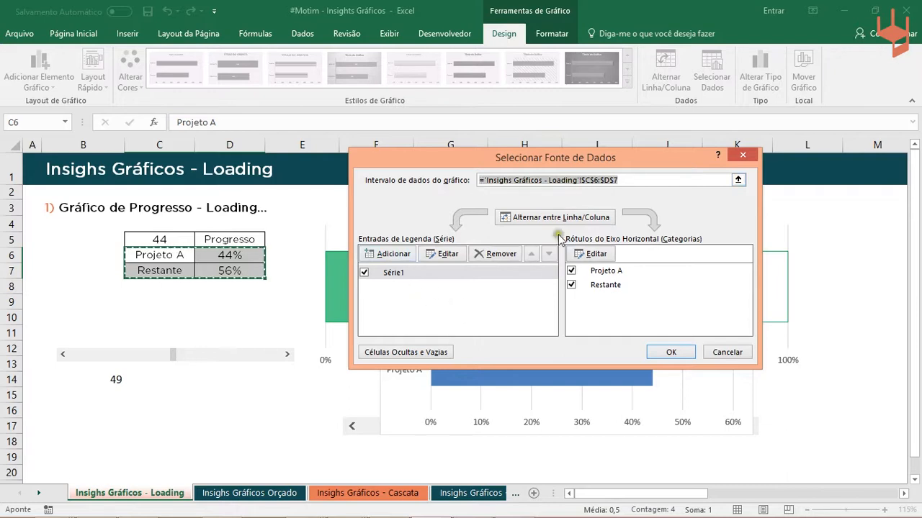
click(536, 220)
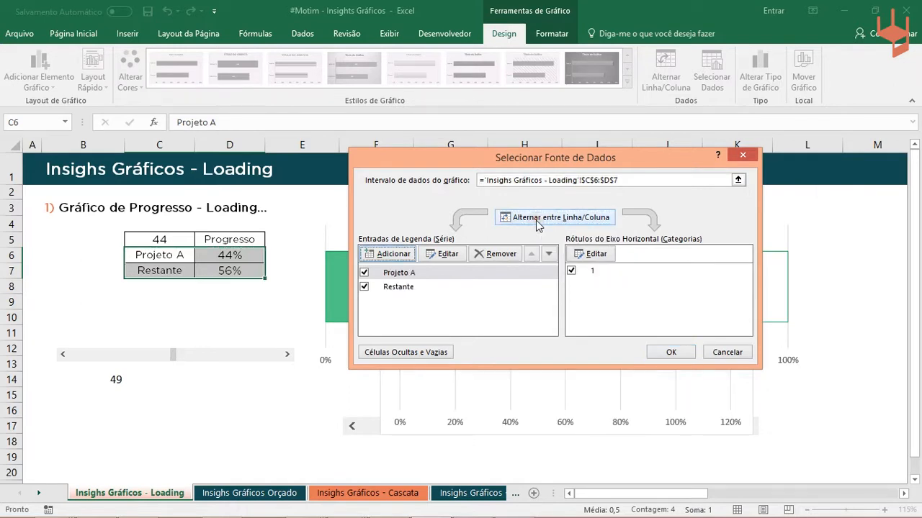
click(665, 352)
- Widen the new chart to about 18 cm and place it over the data table between rows 3 and 17
drag(478, 242, 297, 245)
drag(592, 340, 745, 376)
drag(627, 257, 690, 322)
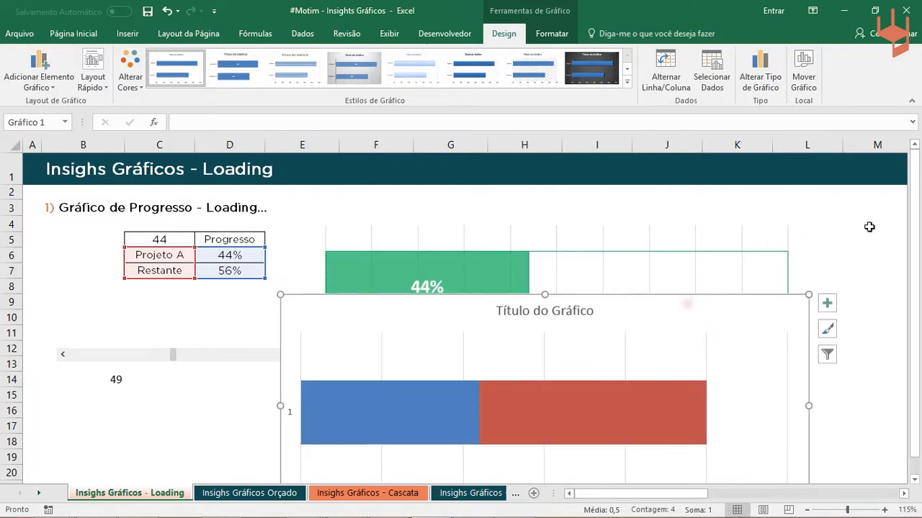
scroll(791, 263, down, 1)
drag(765, 239, 785, 289)
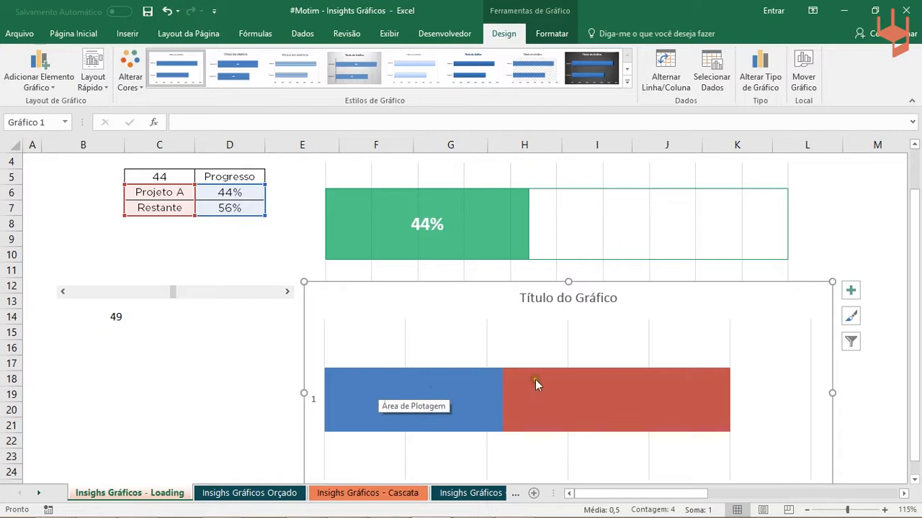
drag(382, 295, 288, 236)
scroll(821, 282, up, 1)
drag(716, 292, 650, 227)
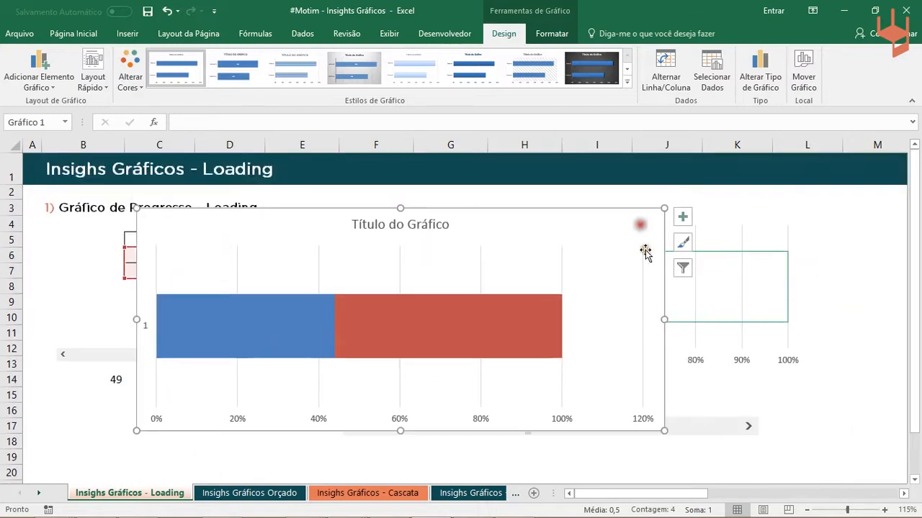
- Move the scroll bar linked to C5 down to row 19, clear of the new chart
click(732, 386)
drag(848, 455, 820, 437)
ctrl+click(746, 429)
drag(716, 421, 715, 448)
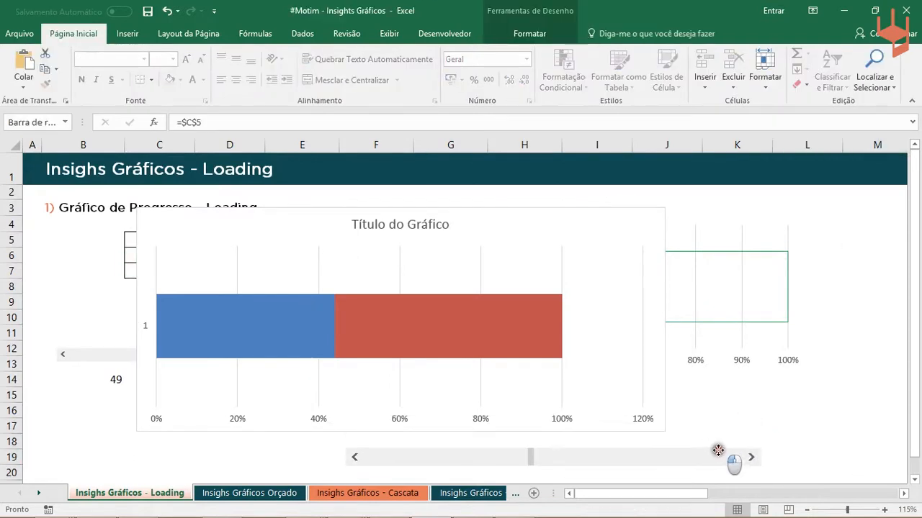
key(Escape)
- Test the new chart by raising the scroll bar linked to C5 and bringing it back down to 49
drag(530, 456, 582, 457)
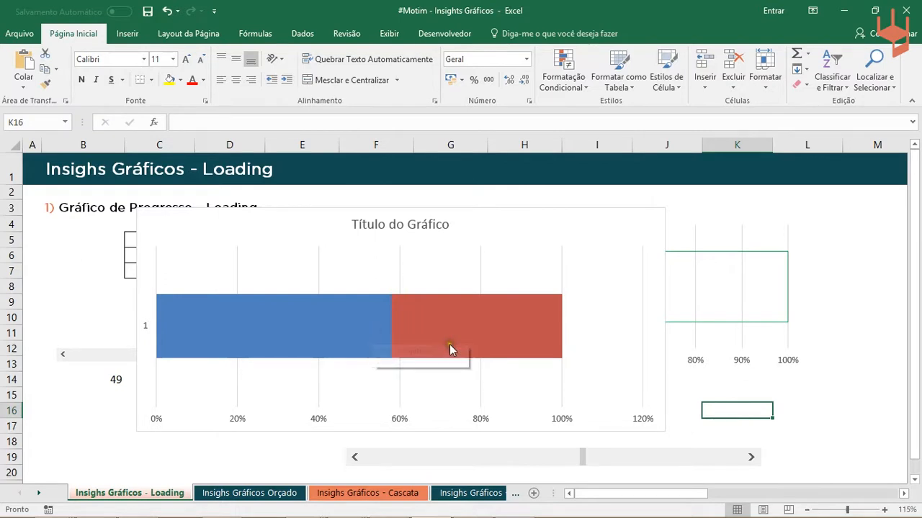
drag(582, 459, 476, 440)
mouse_move(387, 340)
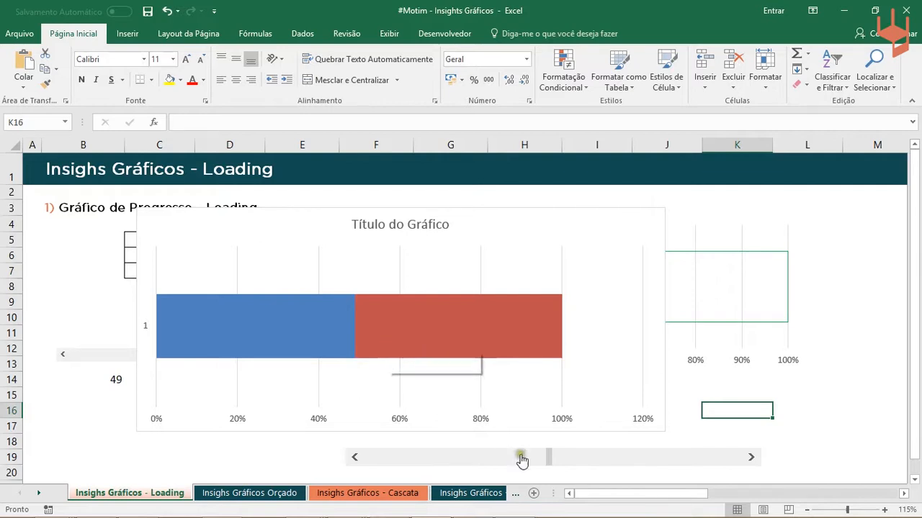
- Reposition the new chart beneath the green progress chart, starting at row 14 and leaving the percentage axis above it exposed
drag(605, 231, 731, 317)
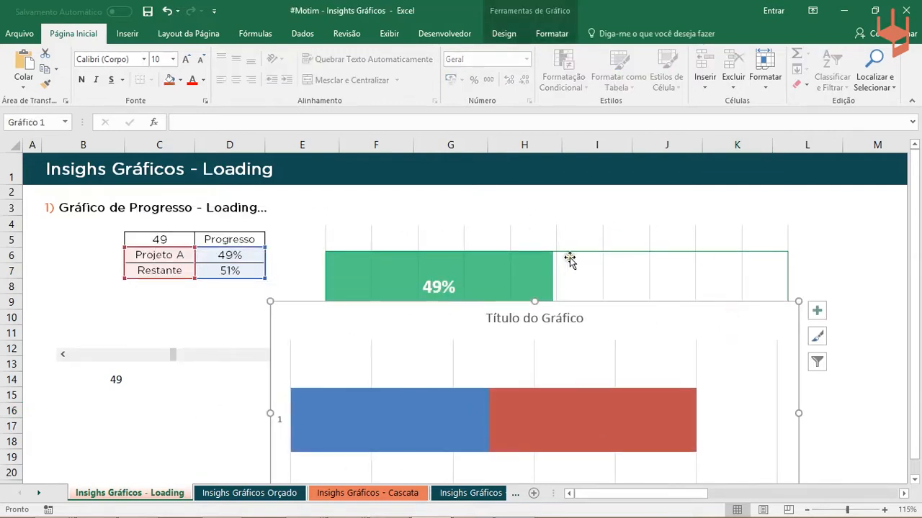
drag(914, 247, 896, 275)
drag(684, 285, 710, 305)
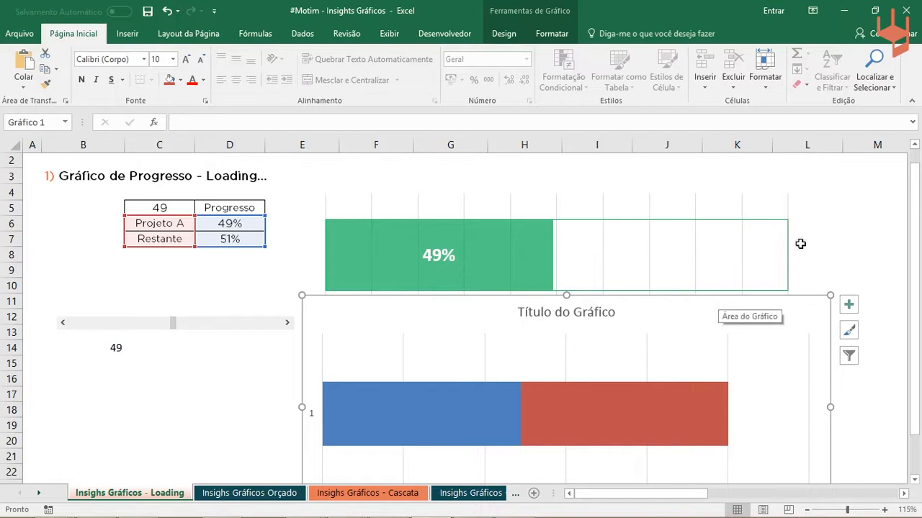
click(877, 240)
drag(914, 251, 919, 280)
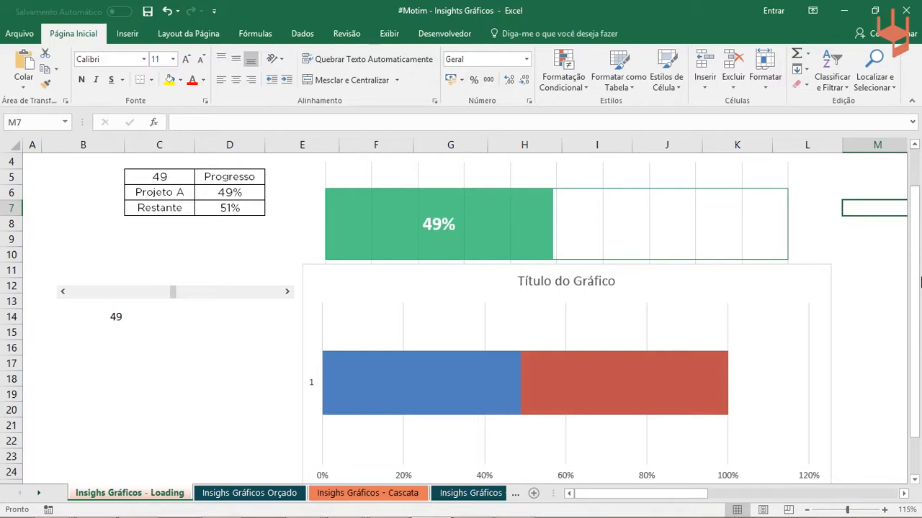
drag(920, 283, 916, 319)
drag(764, 254, 773, 294)
drag(916, 301, 916, 286)
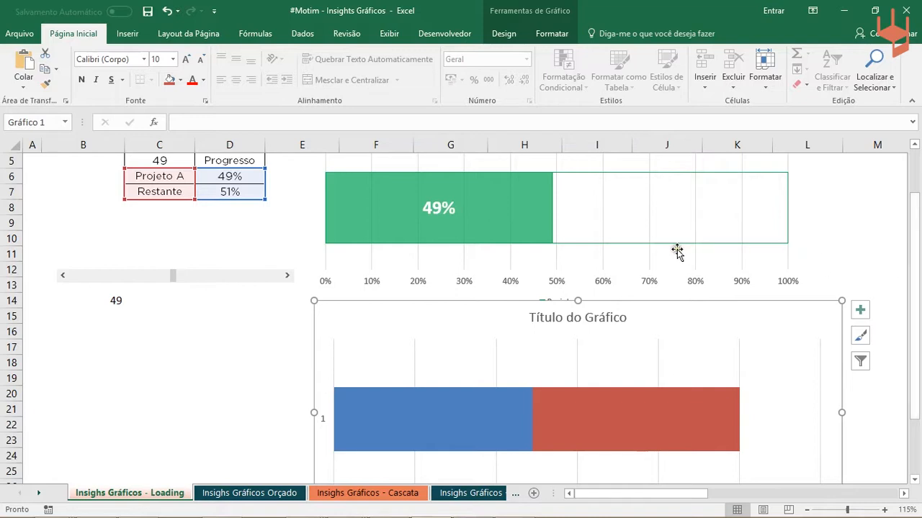
- Examine the new chart's Restante and Projeto A series and its available design and formatting options
click(567, 420)
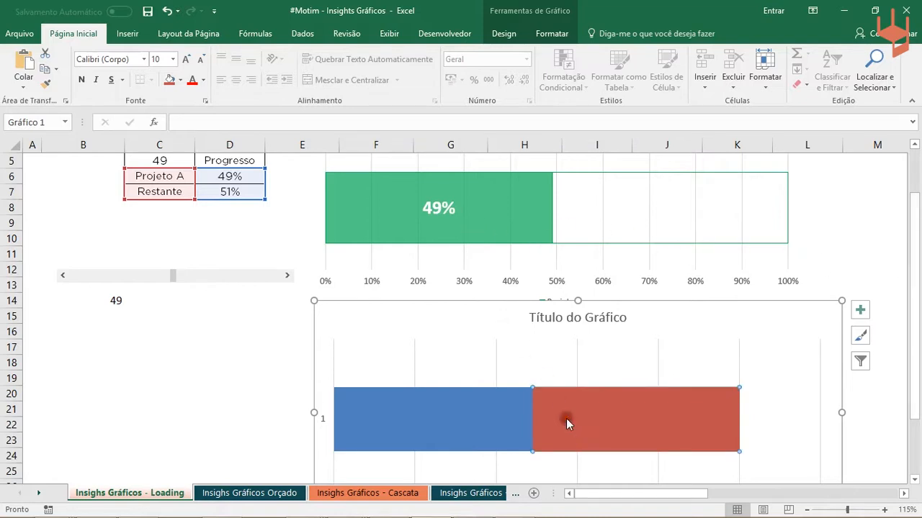
click(471, 412)
click(857, 254)
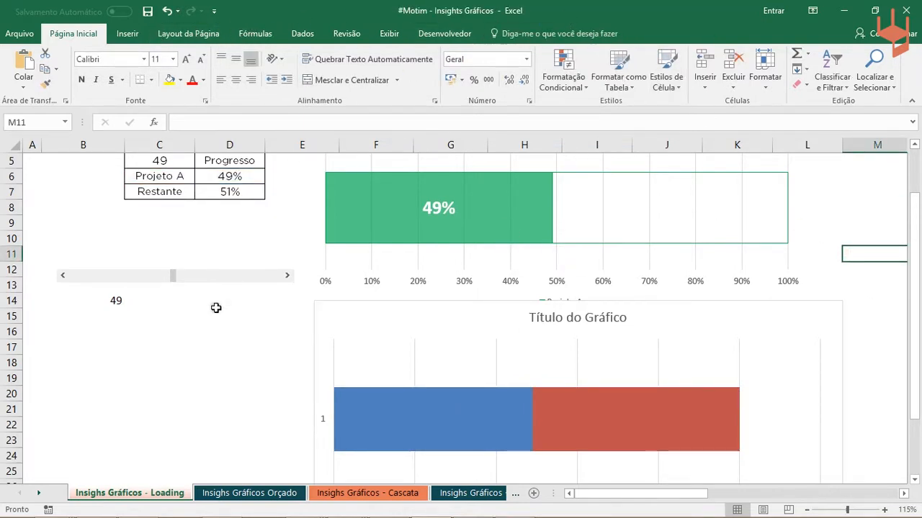
click(180, 382)
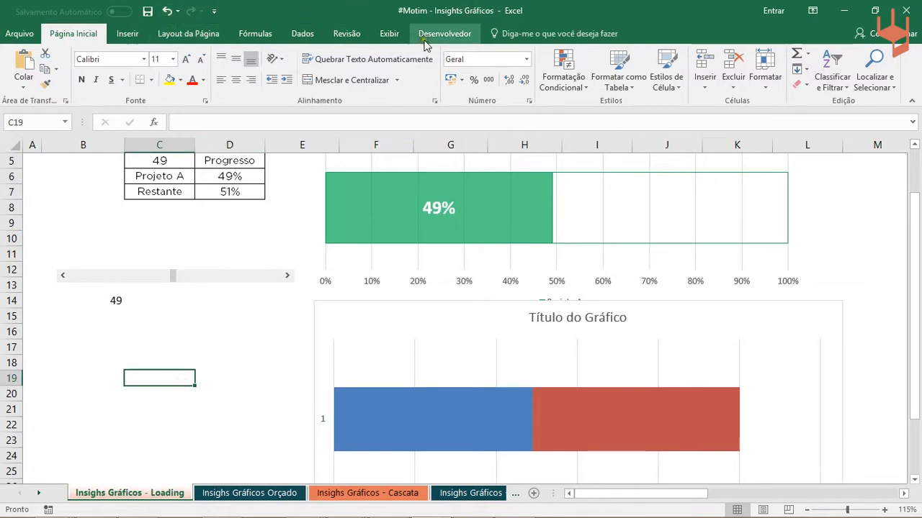
click(396, 322)
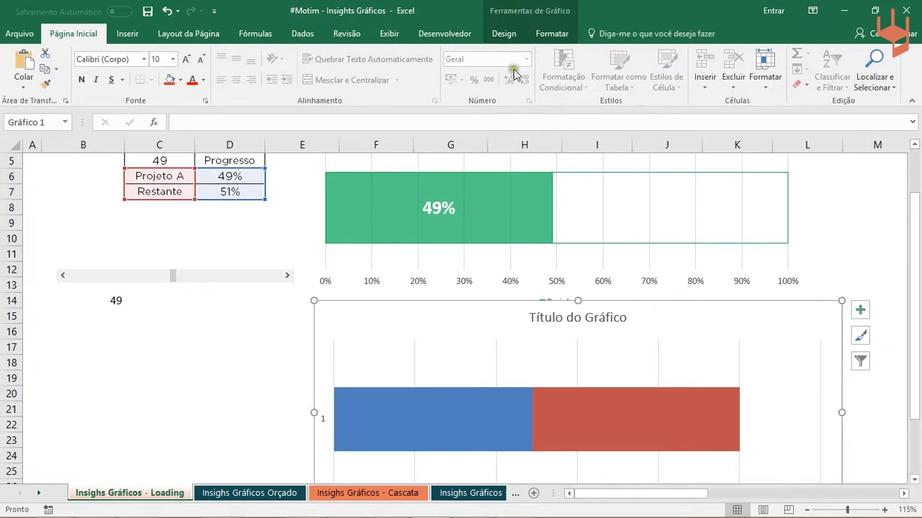
click(555, 36)
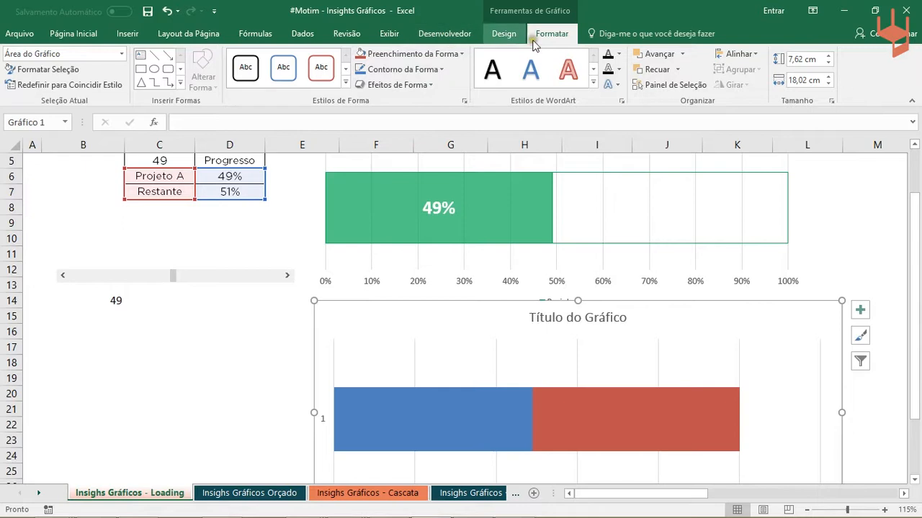
click(504, 33)
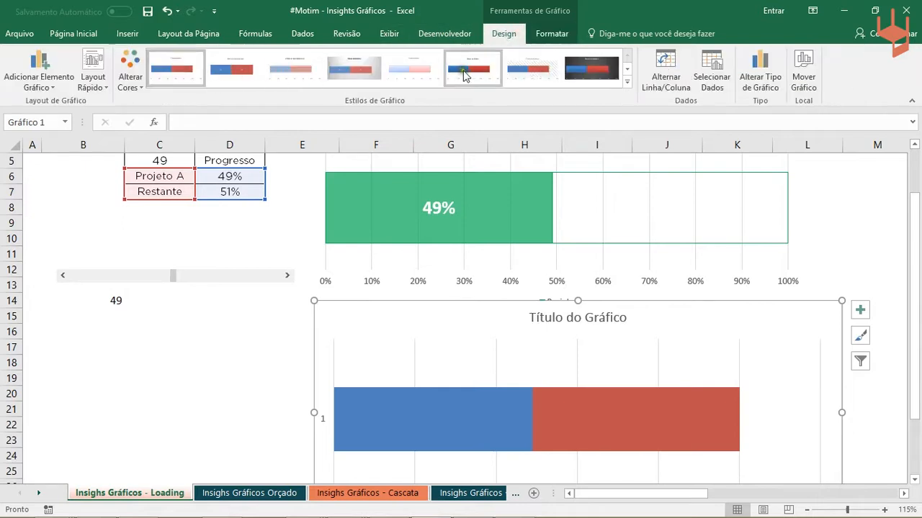
click(552, 34)
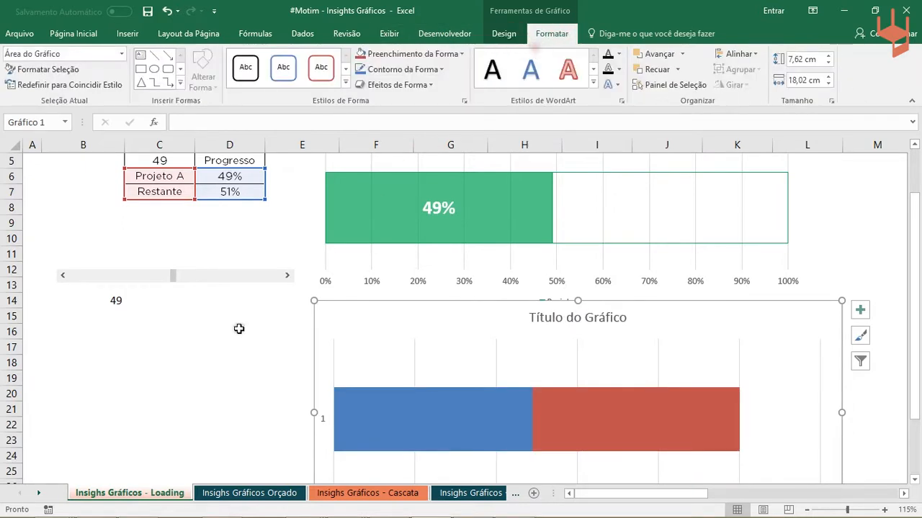
click(221, 349)
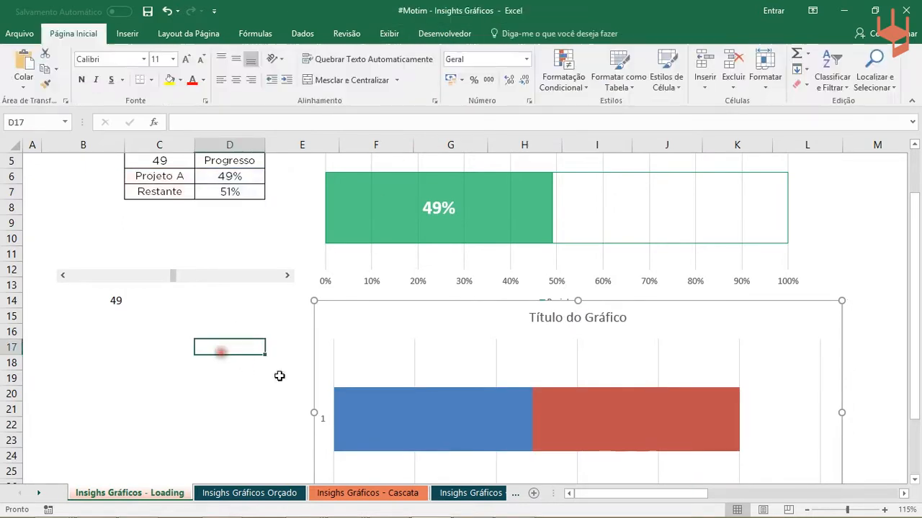
- Select the Restante and Projeto A series in turn to check which chart element each bar segment represents
click(656, 413)
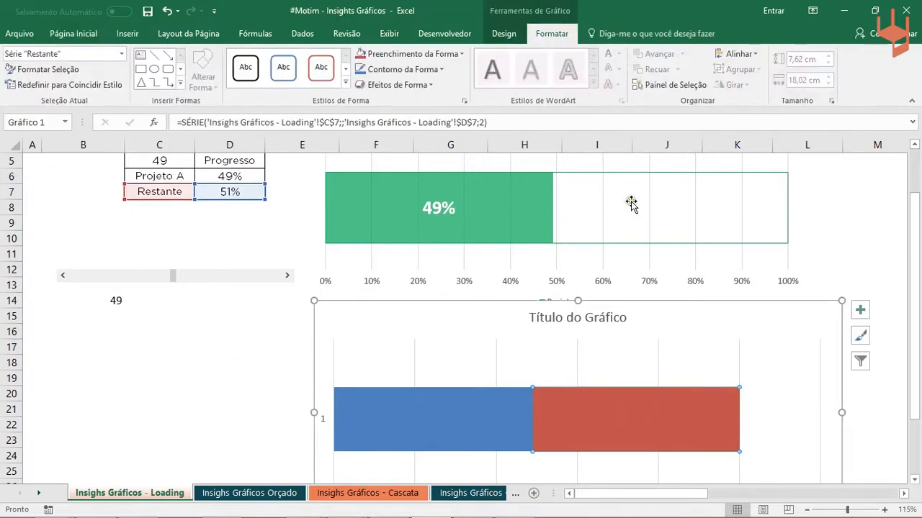
click(233, 405)
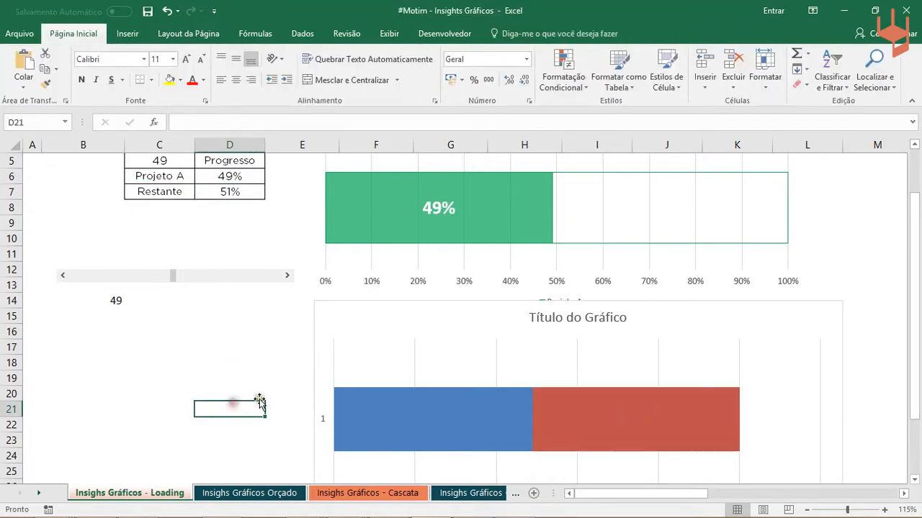
click(593, 411)
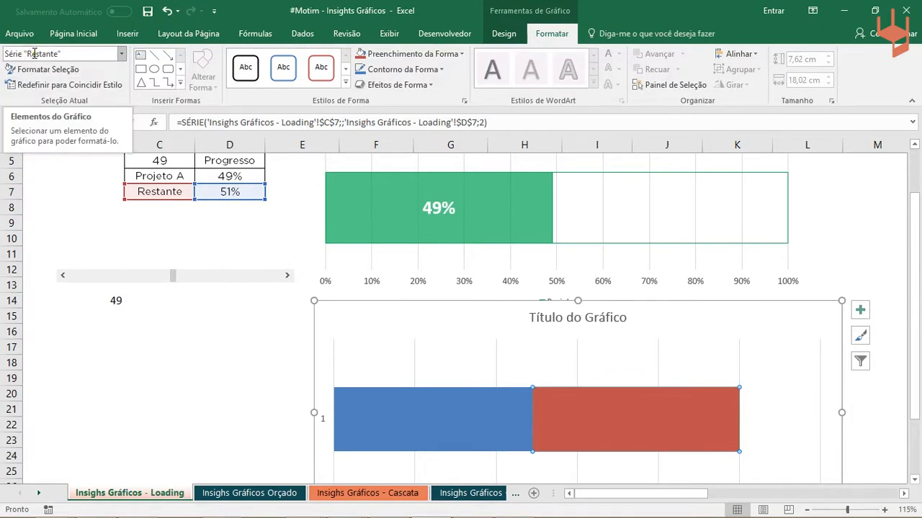
click(424, 420)
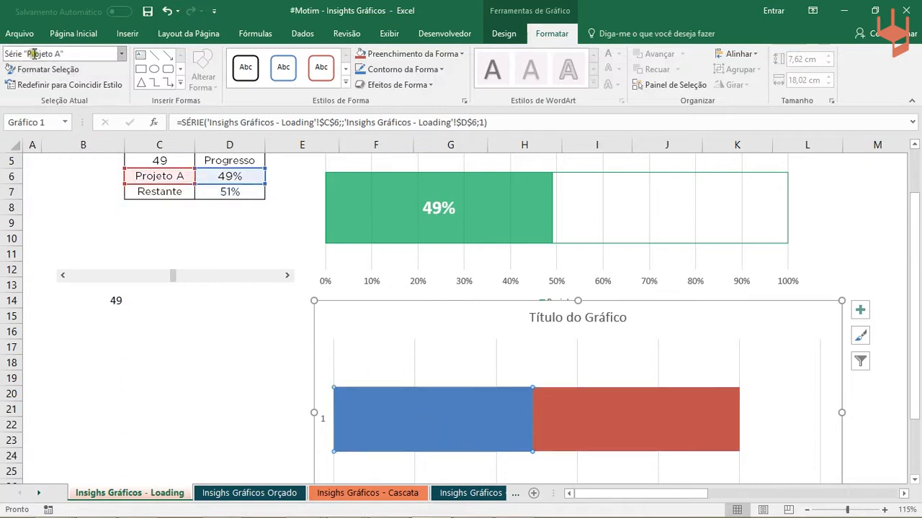
- Remove the fill from the Restante series in the new stacked bar chart
click(592, 407)
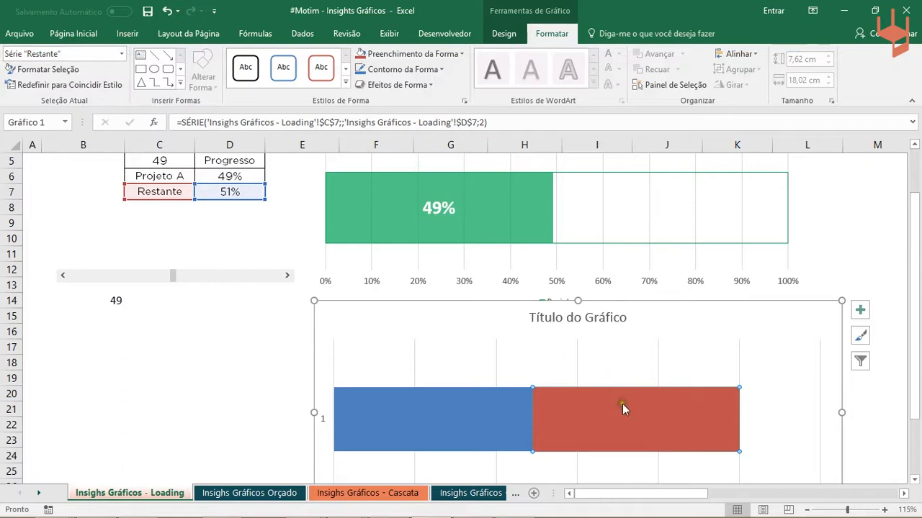
click(435, 58)
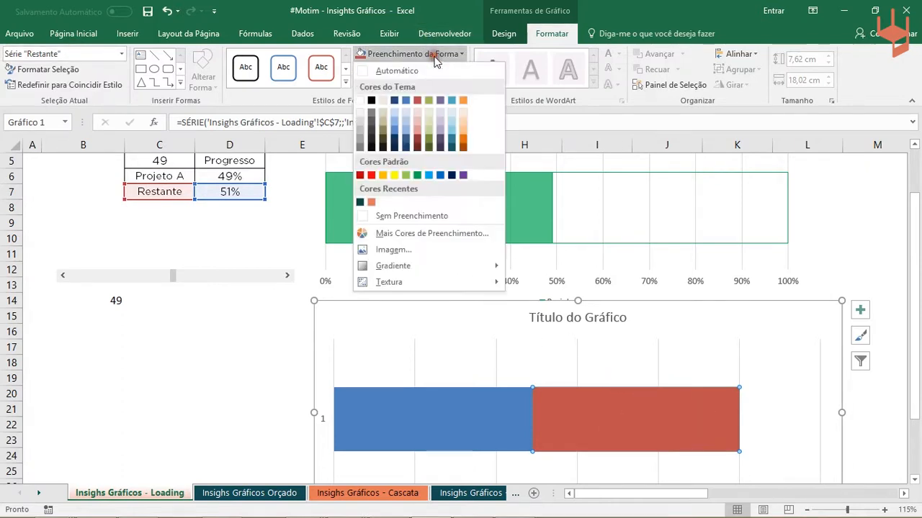
click(368, 216)
click(227, 407)
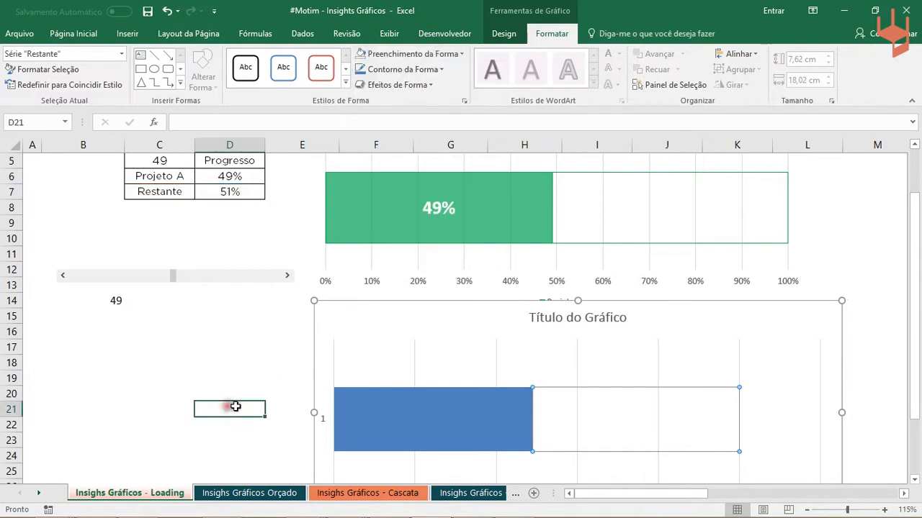
mouse_move(625, 416)
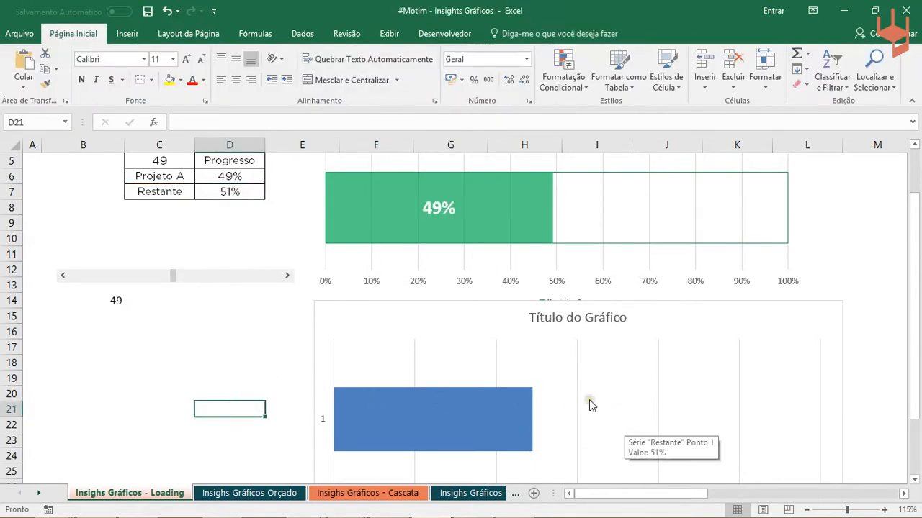
- Give the Restante series in the new stacked bar chart a standard green (Verde) outline
click(570, 409)
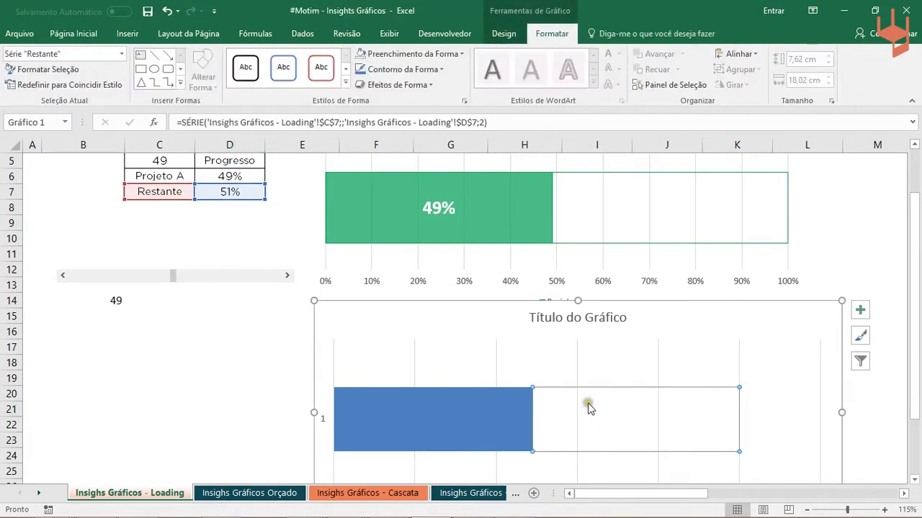
mouse_move(654, 410)
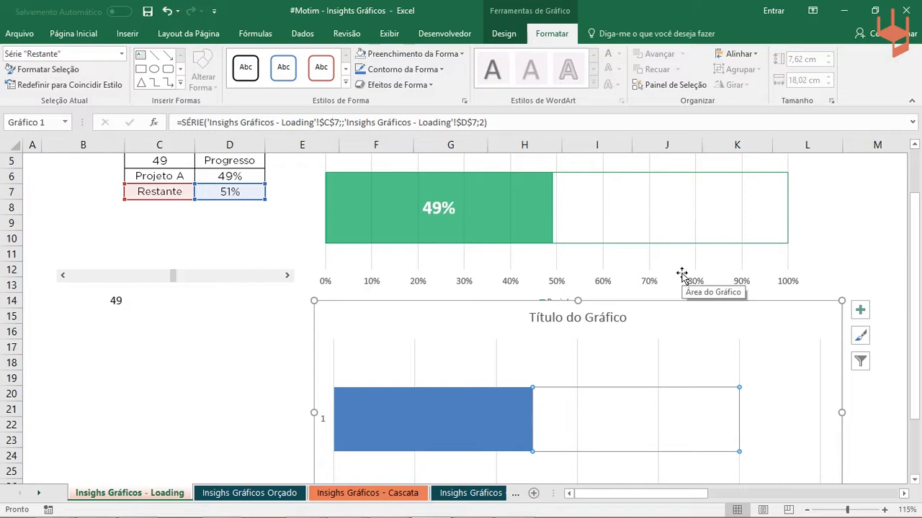
click(244, 358)
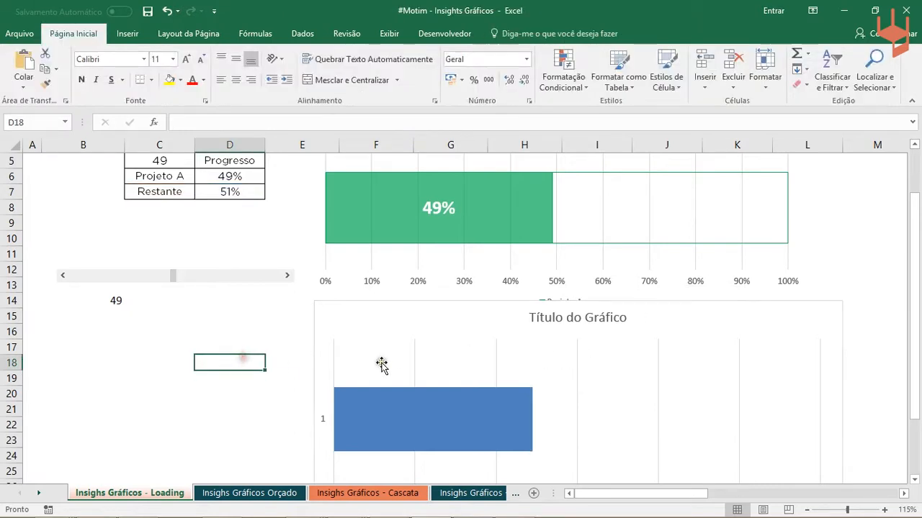
click(645, 420)
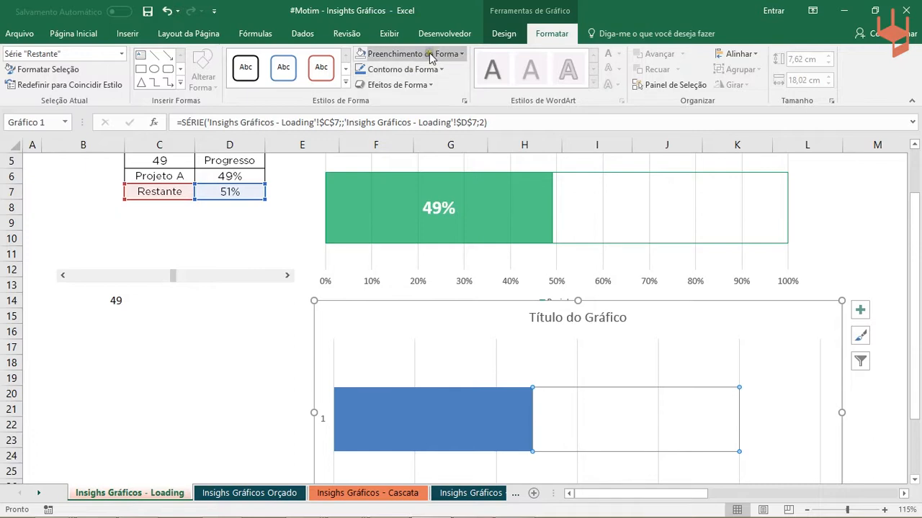
click(409, 70)
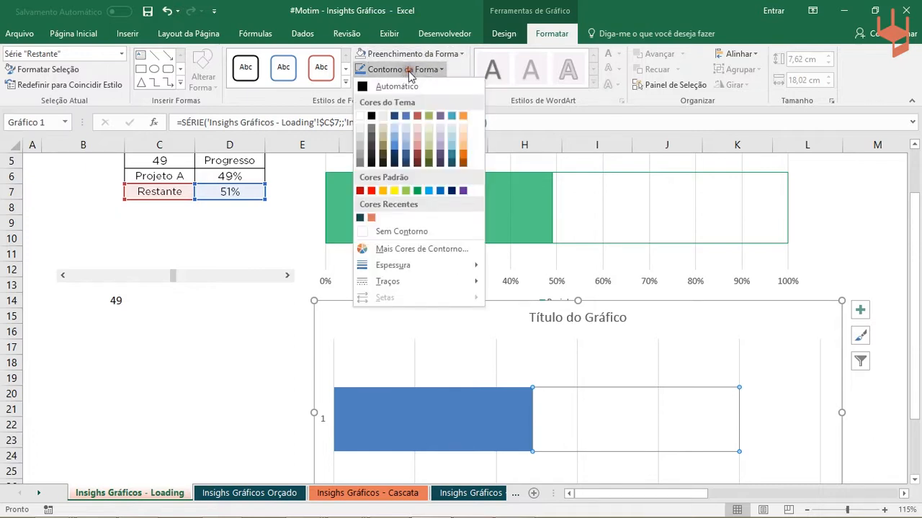
click(417, 190)
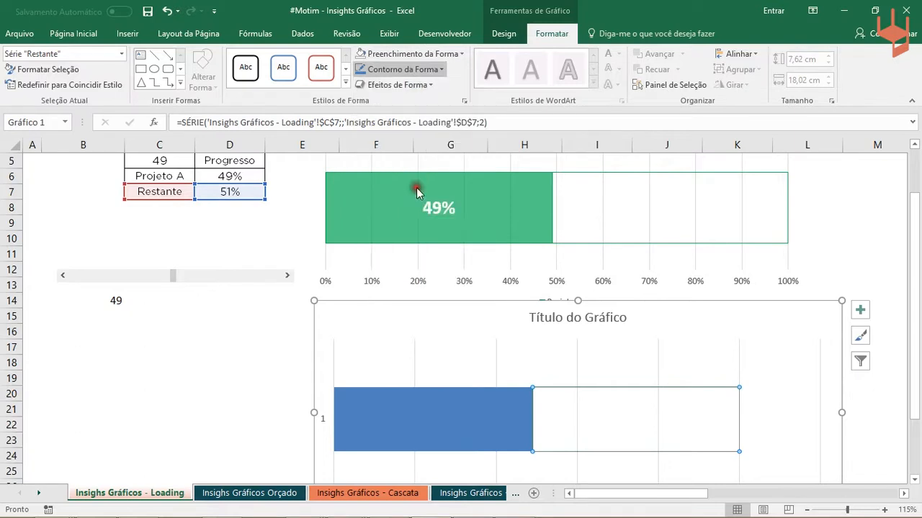
click(867, 246)
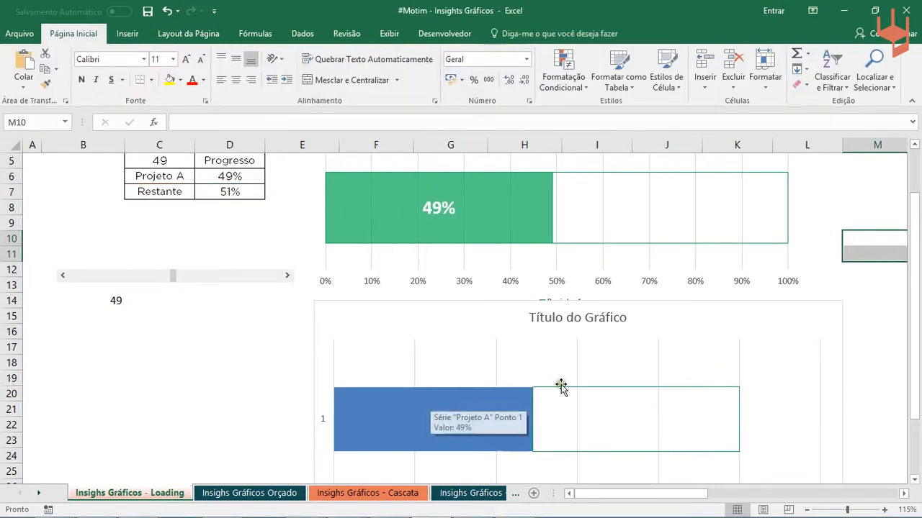
mouse_move(588, 393)
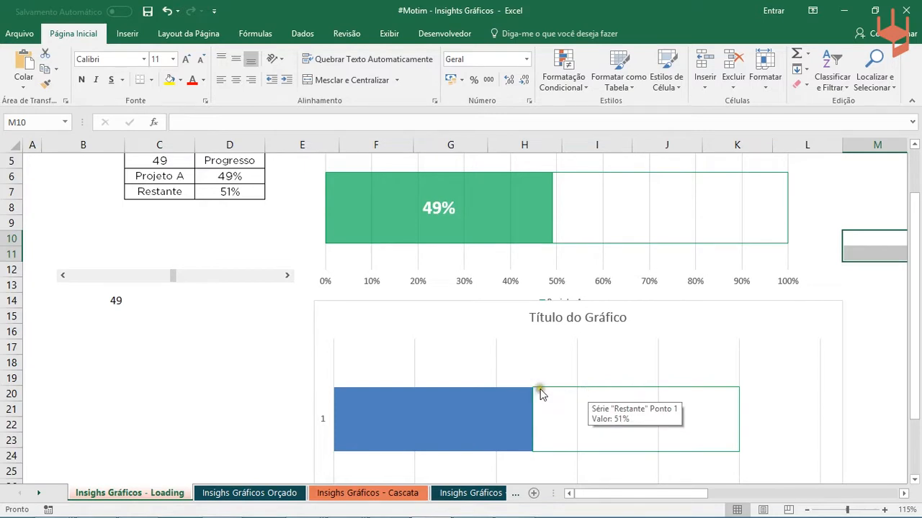
- Apply the same standard green outline to the Projeto A series in the new chart
click(475, 416)
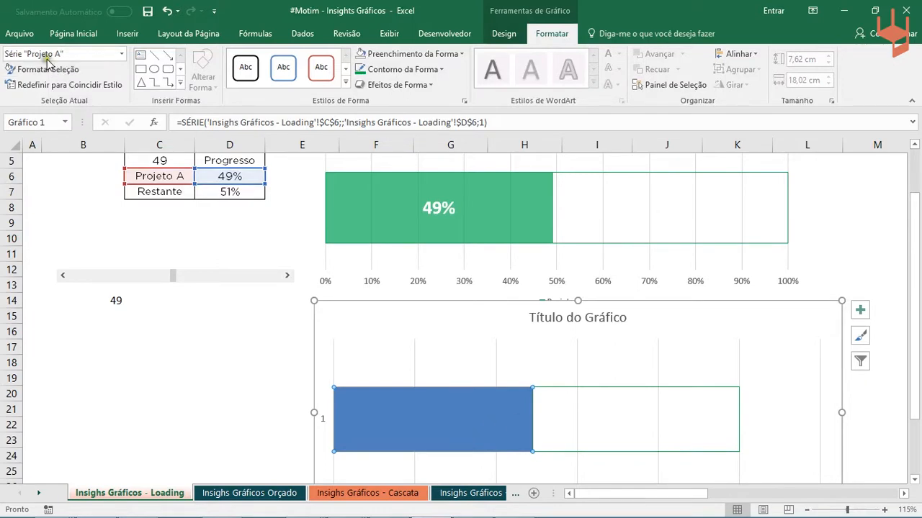
click(165, 362)
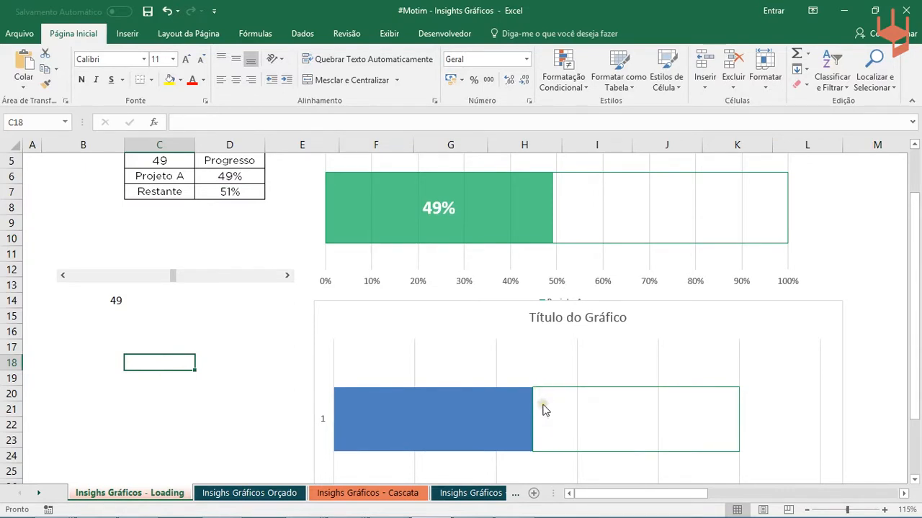
mouse_move(547, 402)
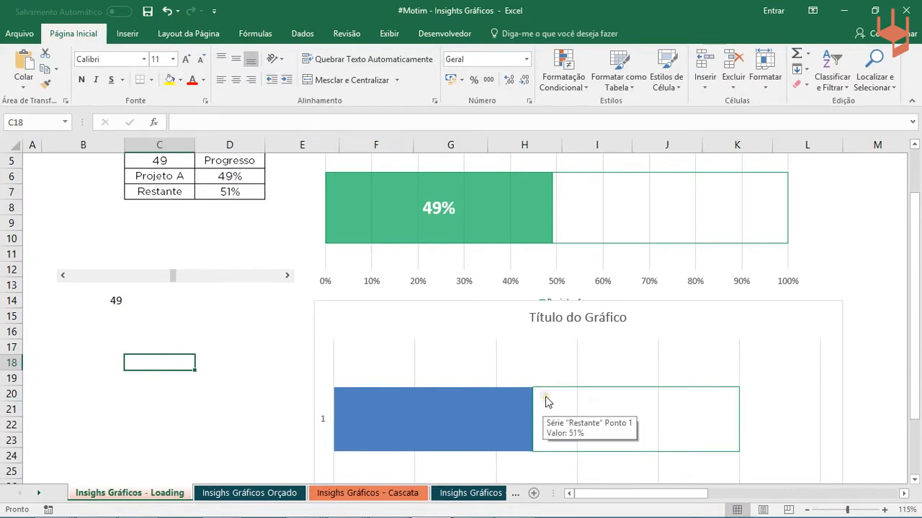
click(484, 416)
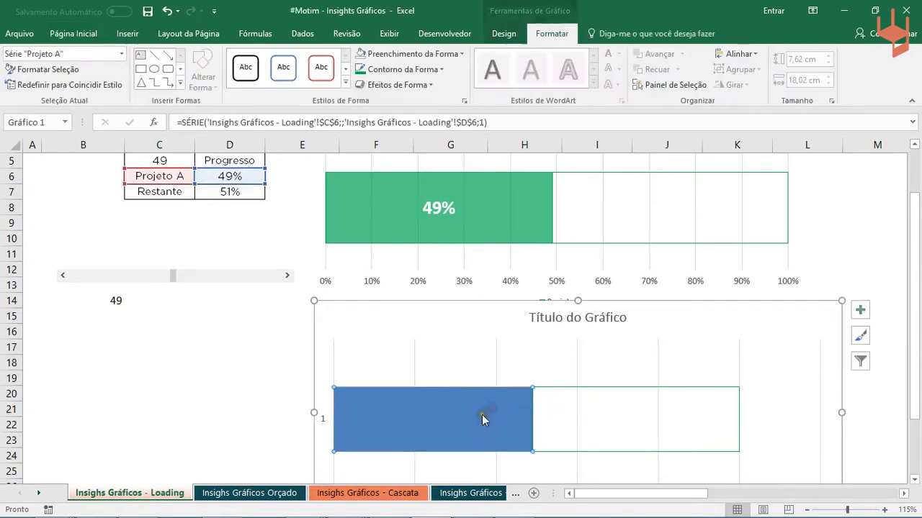
click(425, 70)
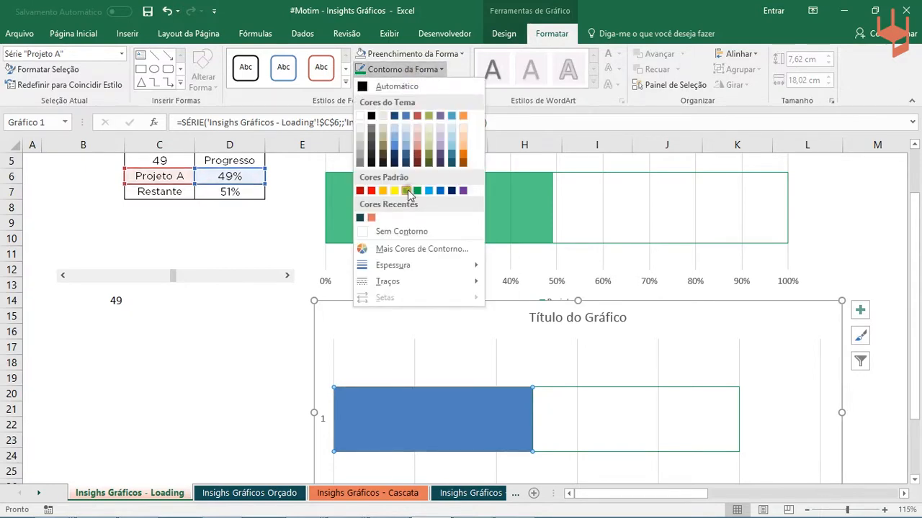
click(416, 191)
click(241, 399)
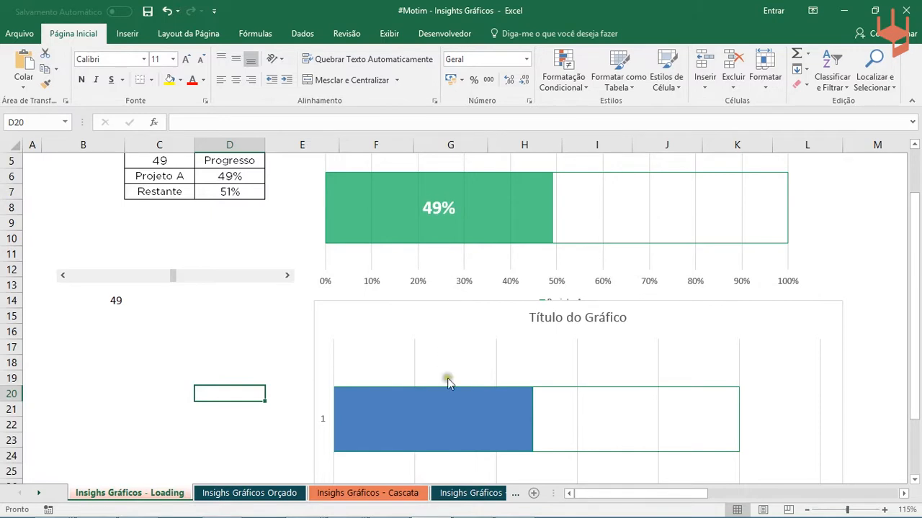
- Fill the Projeto A series in the new chart with standard green, following the finished progress chart above
mouse_move(493, 208)
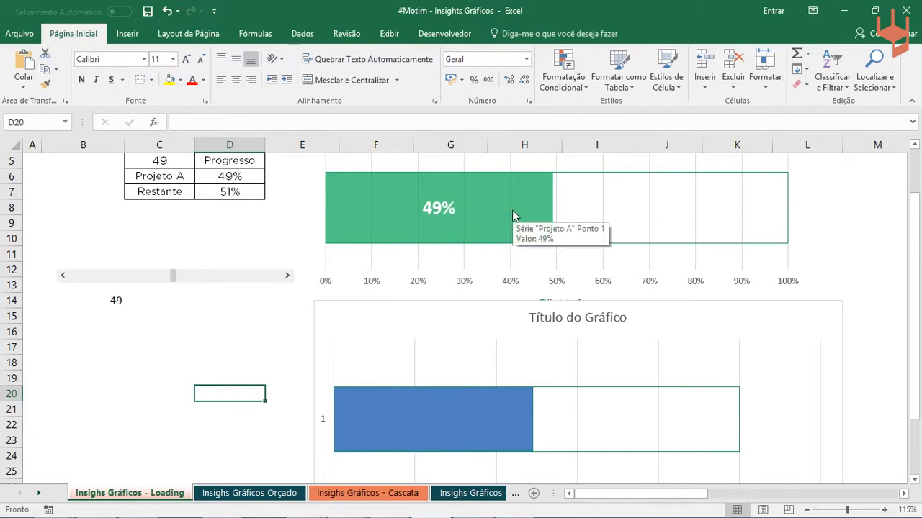
click(471, 411)
click(552, 33)
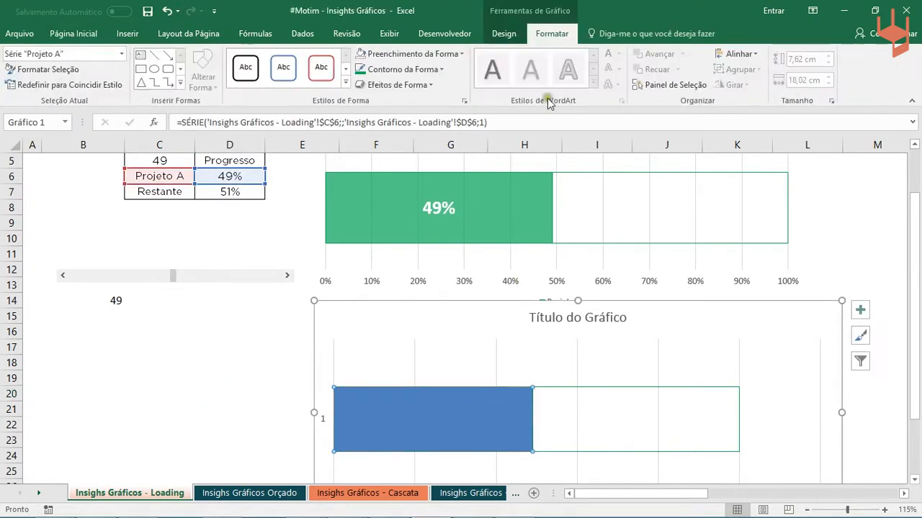
click(438, 56)
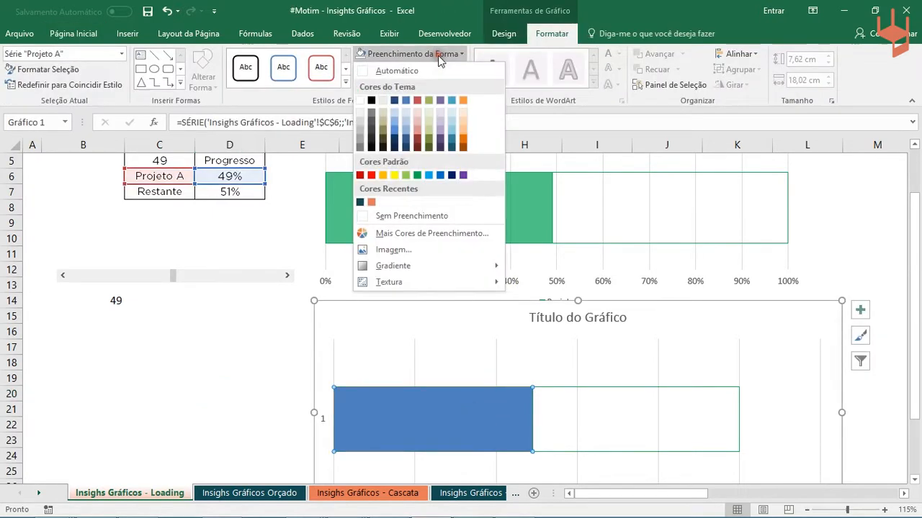
click(416, 176)
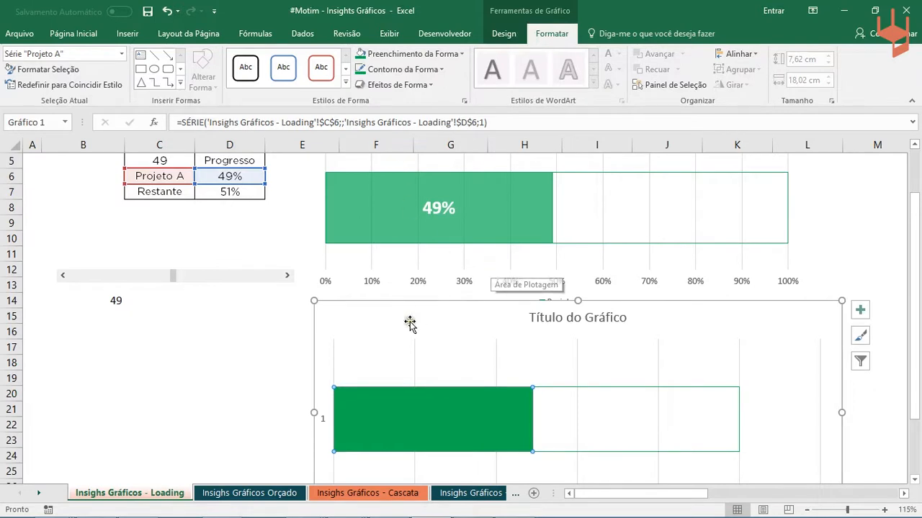
click(146, 328)
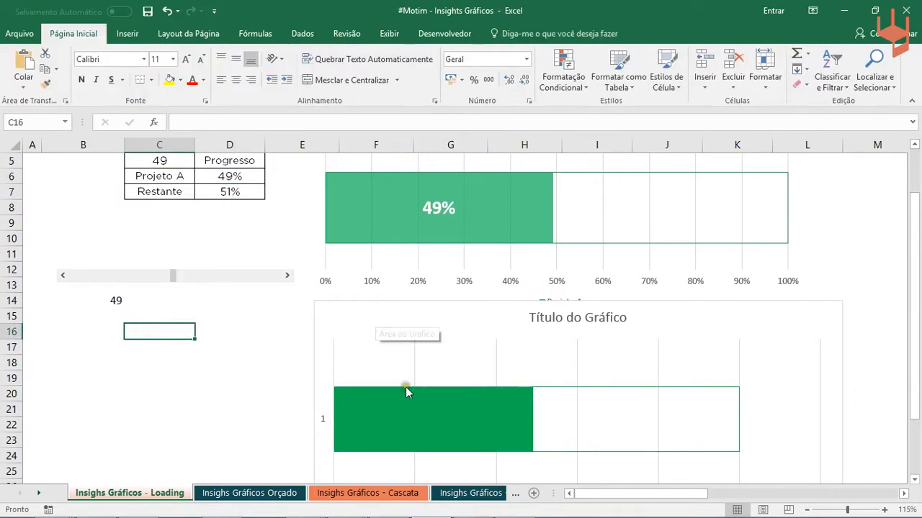
mouse_move(446, 413)
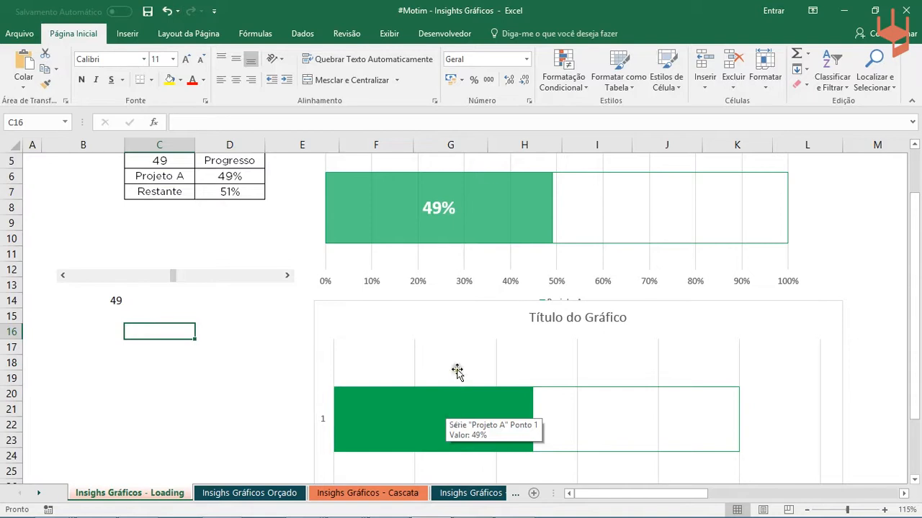
- Set the Projeto A solid fill to 41% transparency and reposition the new chart from row 12, starting at column E
drag(408, 308, 279, 281)
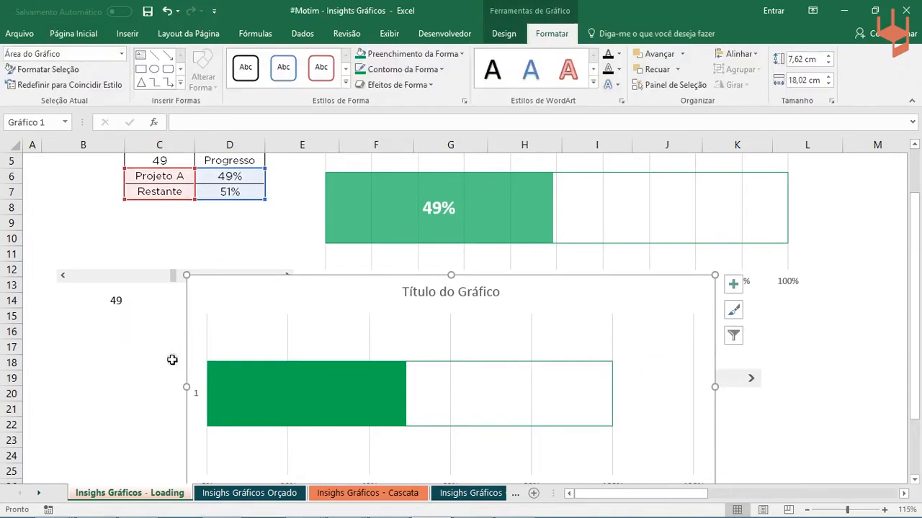
click(134, 333)
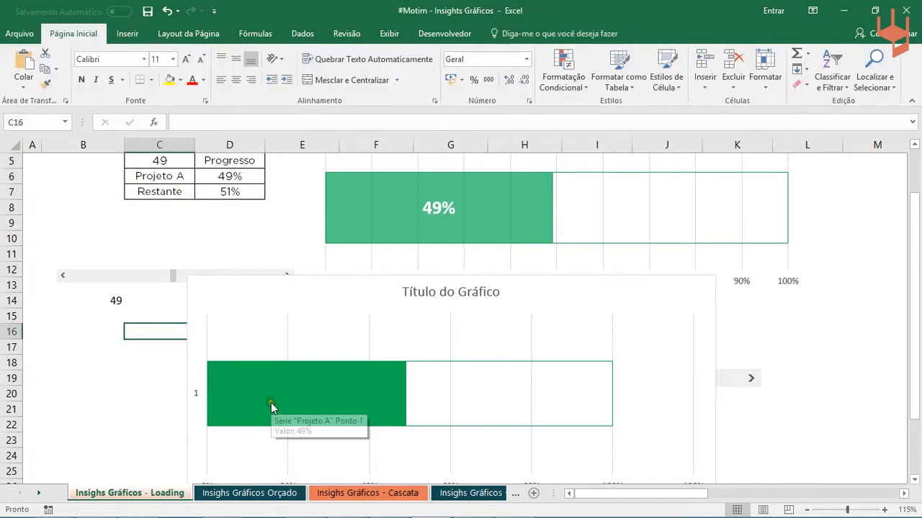
double_click(271, 405)
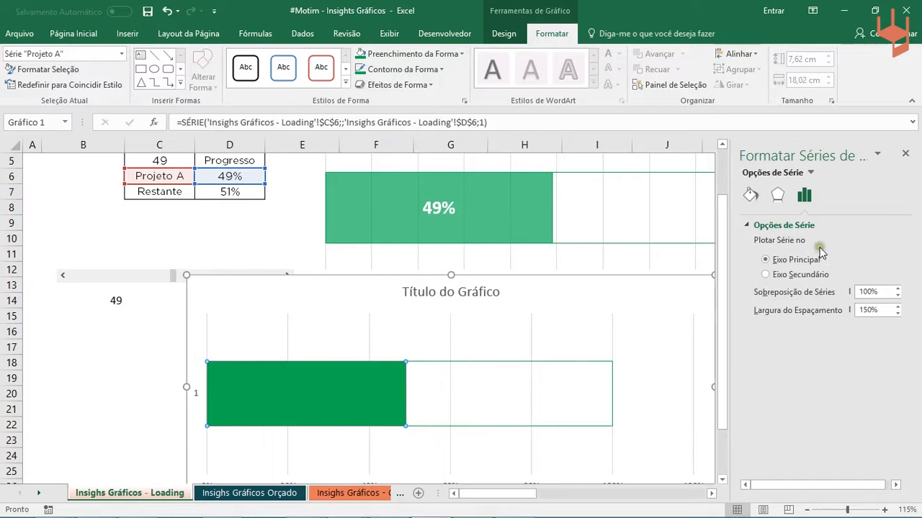
click(749, 197)
click(761, 228)
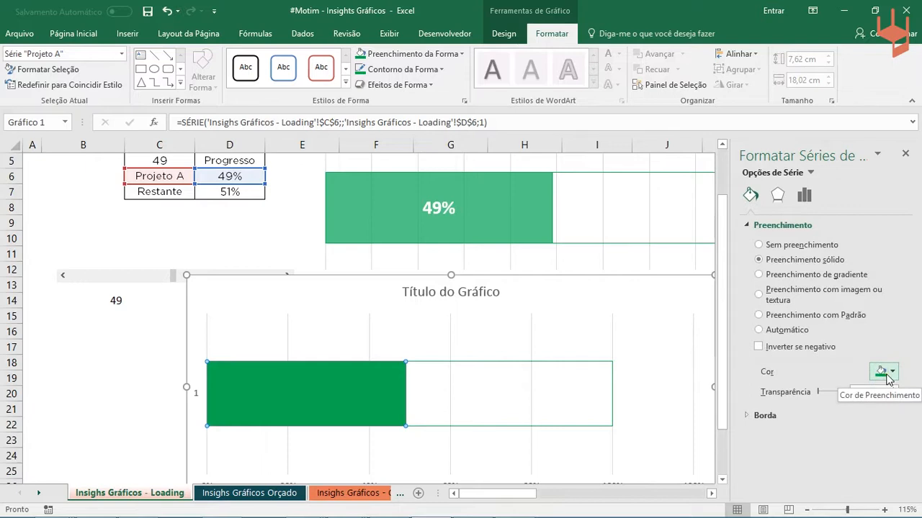
click(888, 379)
click(887, 379)
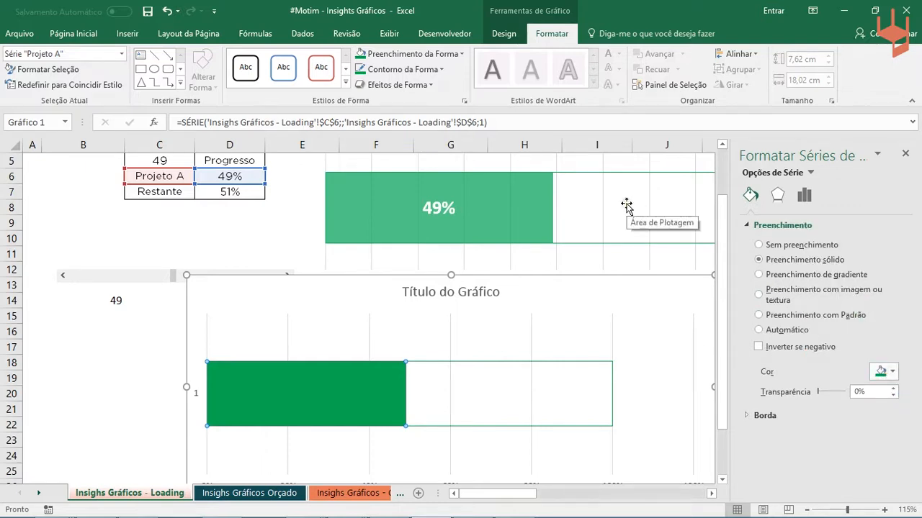
drag(818, 391, 829, 393)
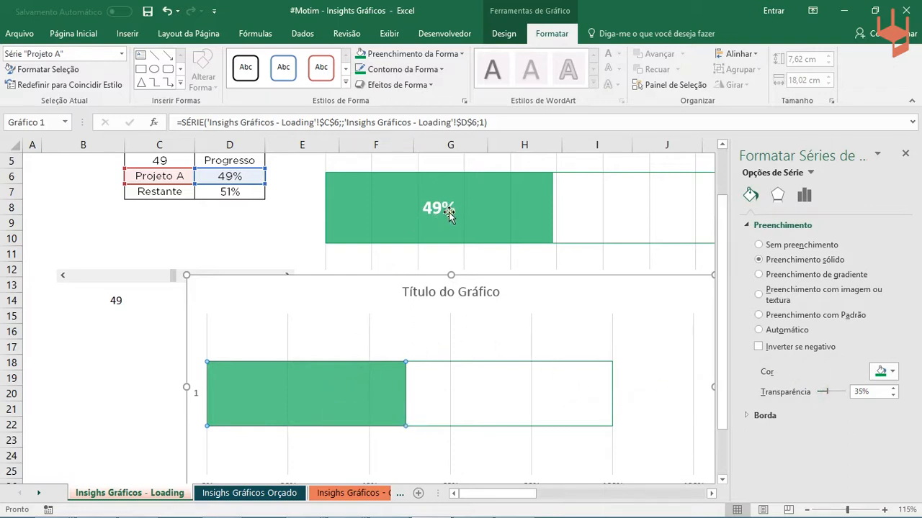
drag(828, 392, 831, 393)
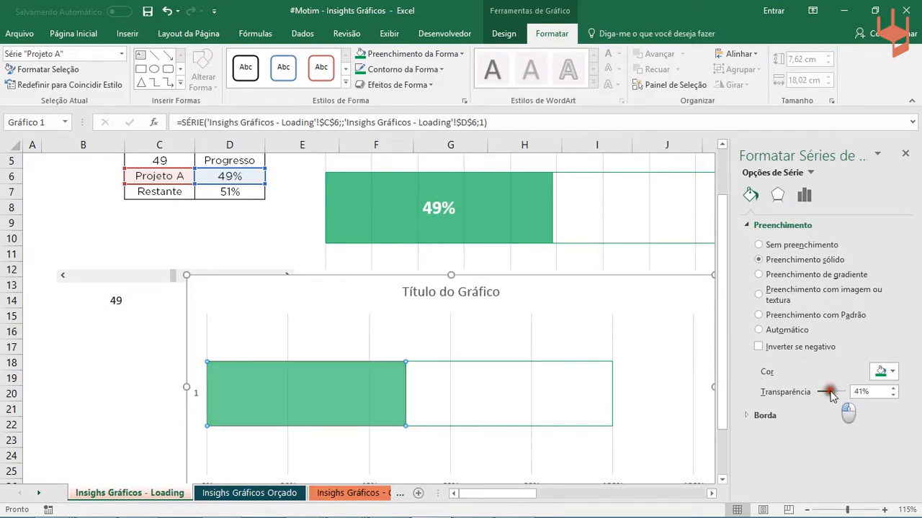
click(115, 364)
click(905, 153)
drag(659, 284, 727, 279)
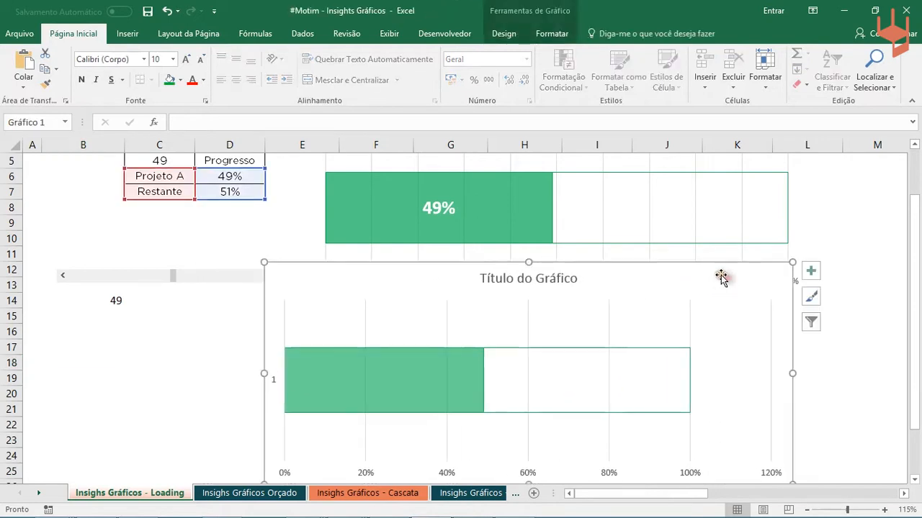
click(403, 371)
right_click(403, 371)
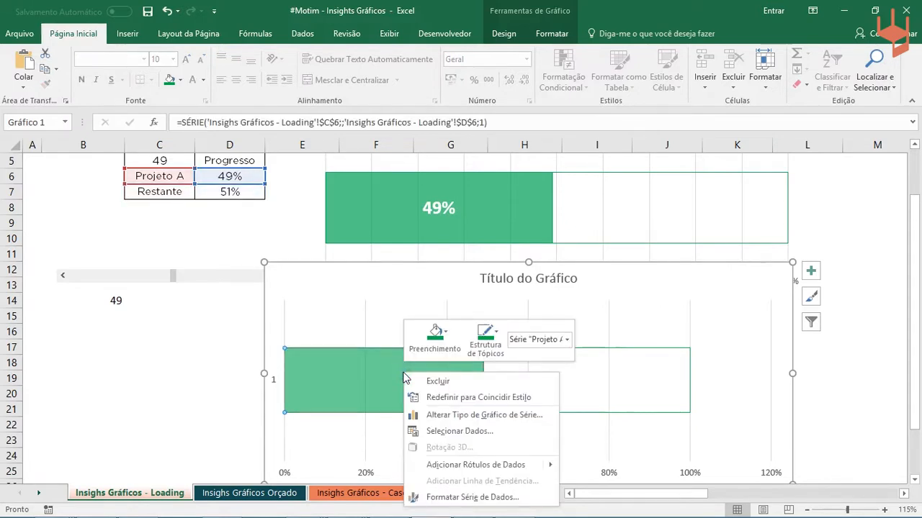
click(159, 387)
click(288, 381)
click(159, 381)
click(360, 376)
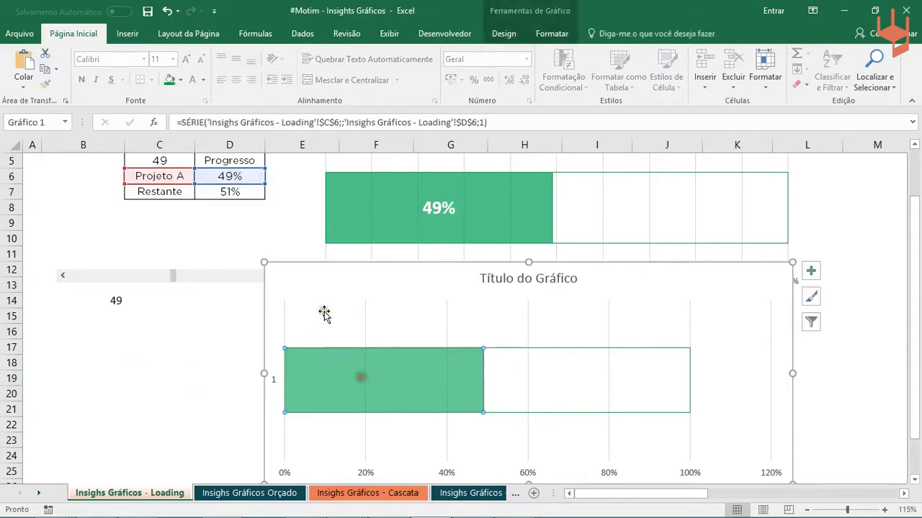
click(504, 33)
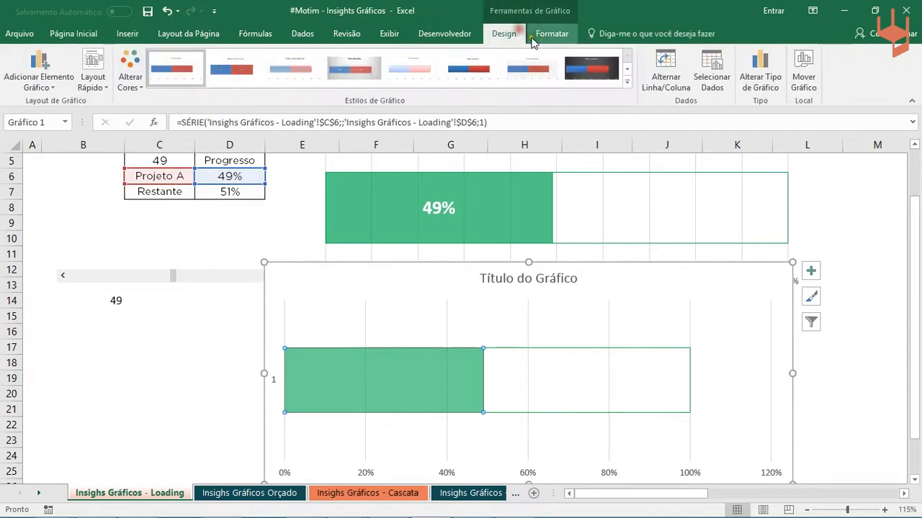
click(552, 35)
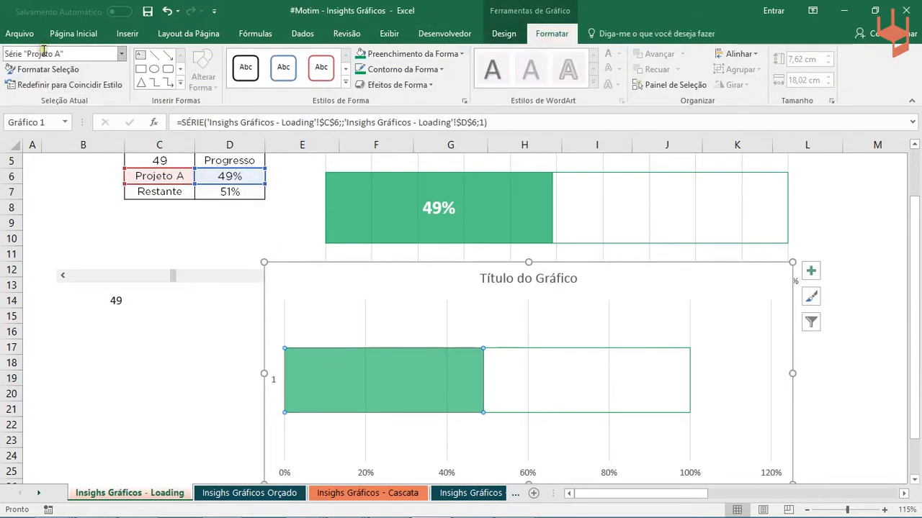
- Add data labels to the Projeto A series in the new chart and select the percentage label
click(391, 380)
right_click(391, 378)
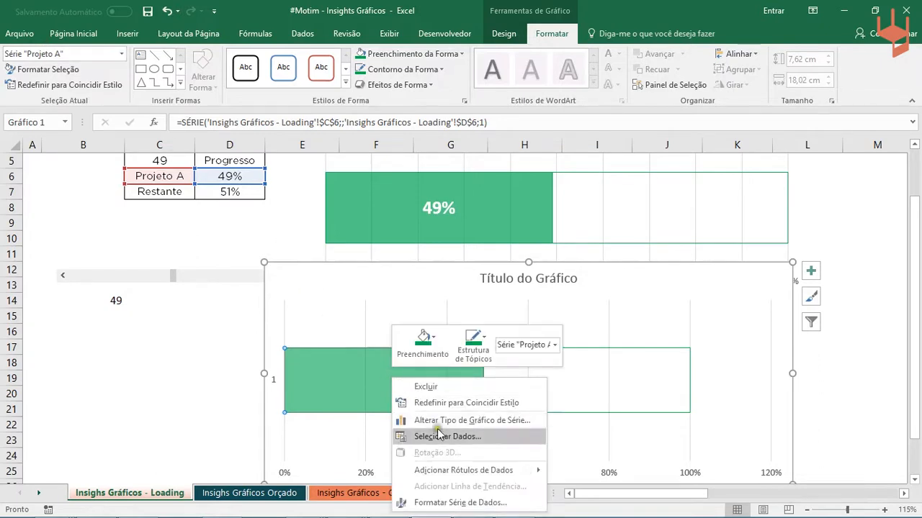
click(465, 470)
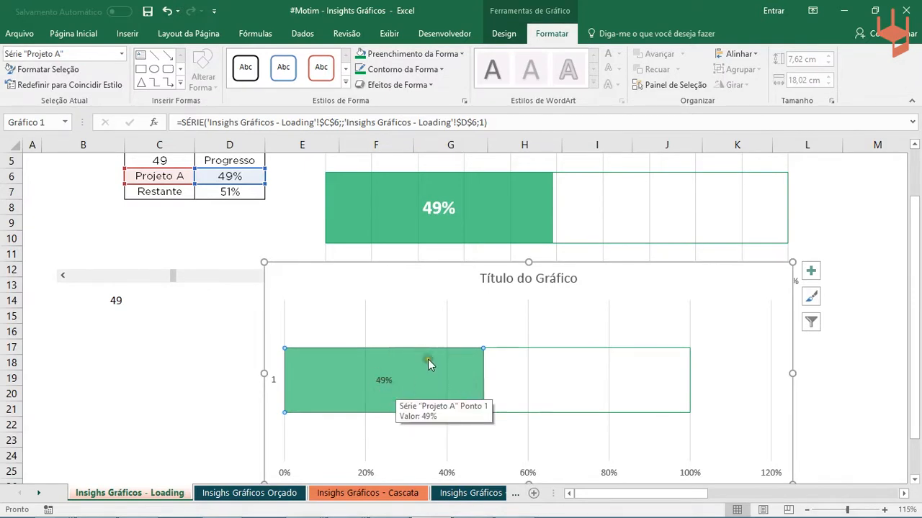
click(396, 382)
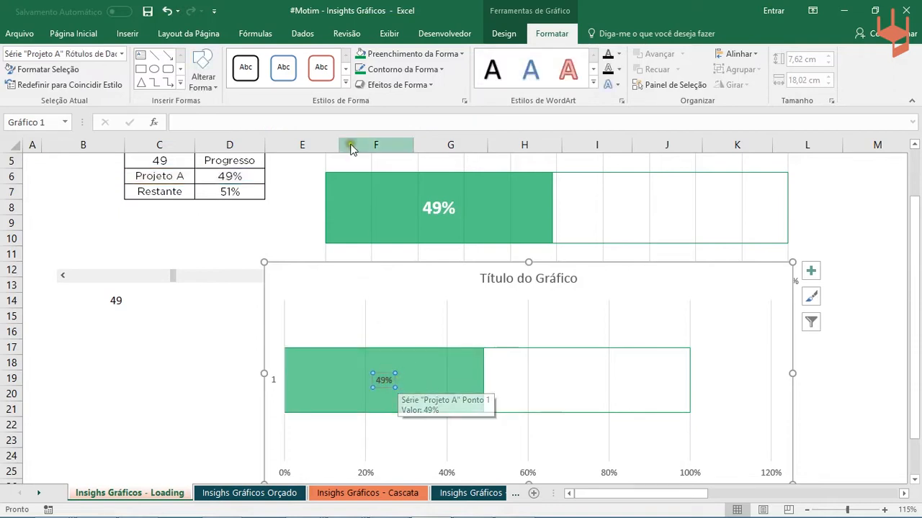
- Enlarge the percentage label of the Projeto A series in the new chart to font size 20
click(62, 36)
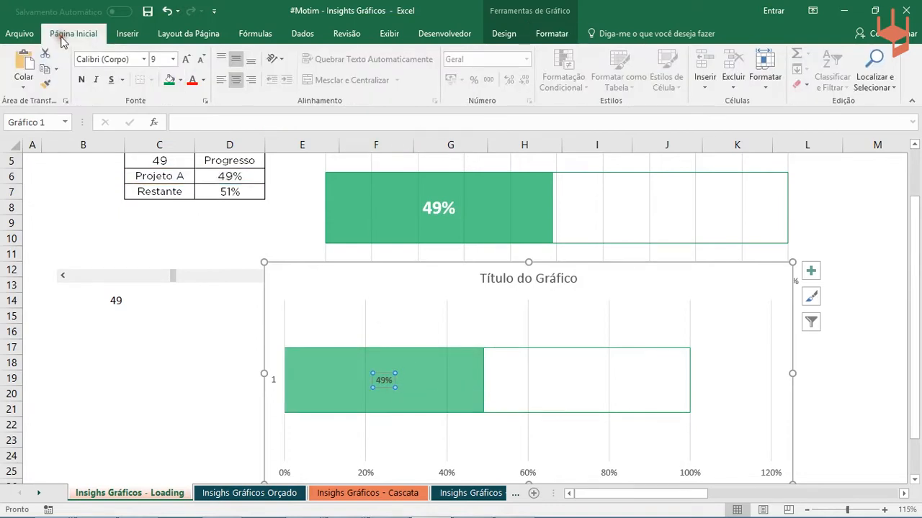
click(186, 60)
click(186, 60)
click(185, 60)
click(186, 60)
click(186, 60)
click(186, 59)
click(186, 60)
- Make the Projeto A percentage label in the new chart white and bold, keeping the Calibri font
click(206, 81)
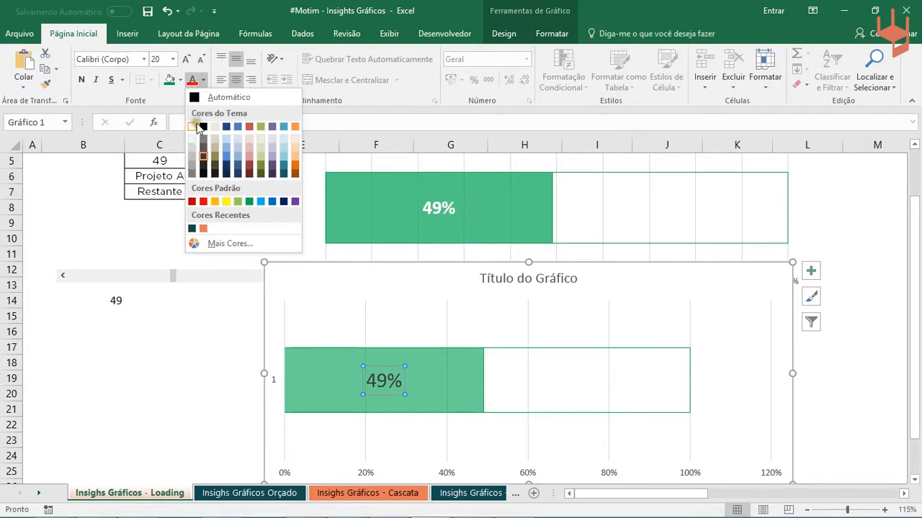
click(192, 127)
click(81, 79)
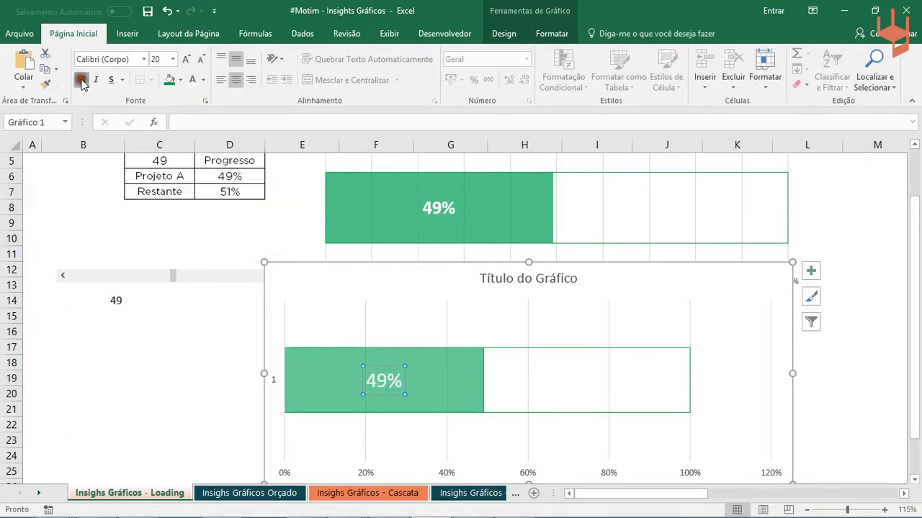
click(145, 59)
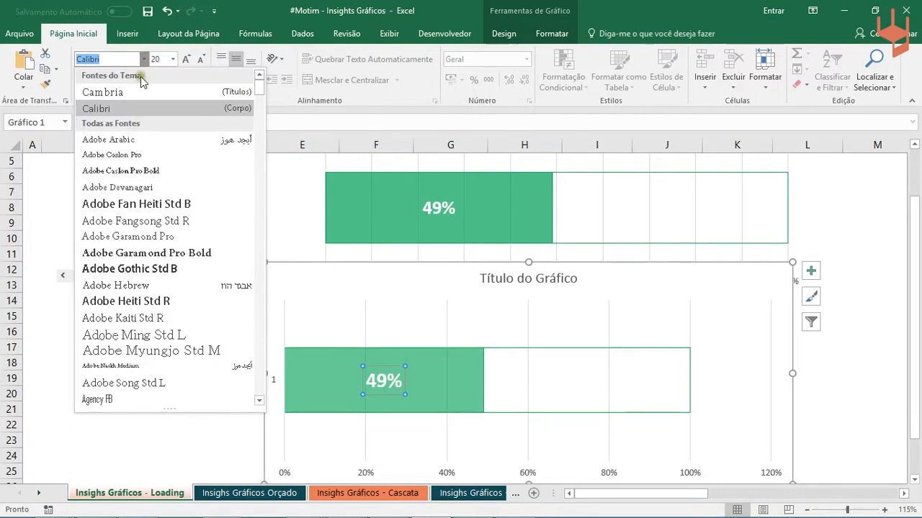
click(144, 454)
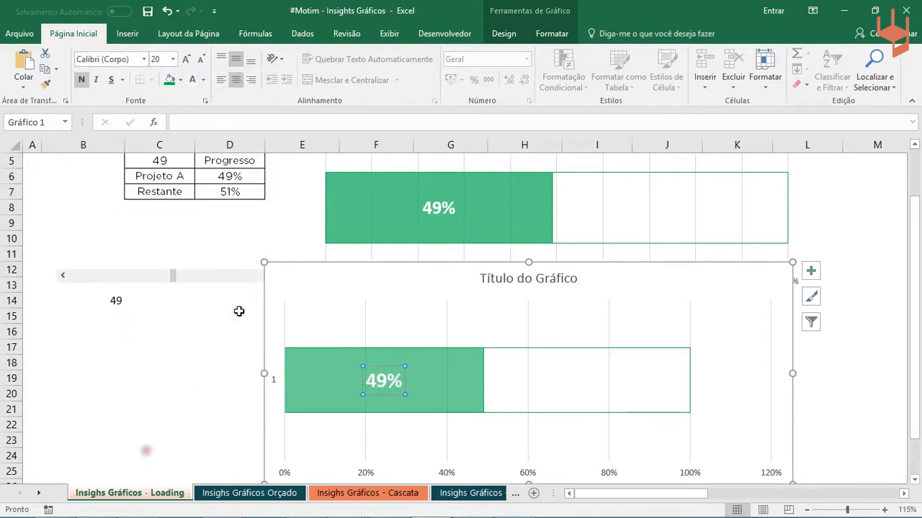
- Move the new chart down to start around row 15 in column E, just beneath the finished chart's legend
click(342, 278)
drag(435, 263, 462, 270)
drag(469, 288, 485, 305)
scroll(486, 295, down, 2)
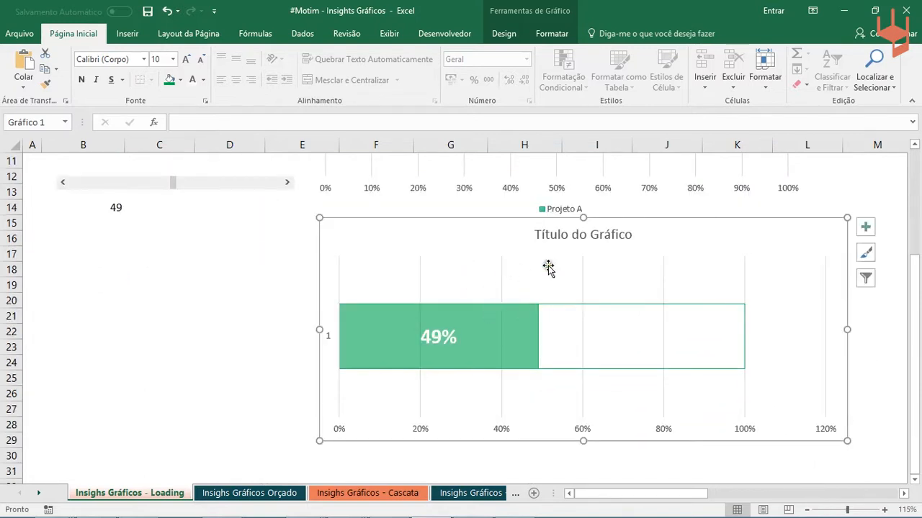
- Delete the placeholder title from the new chart
scroll(514, 274, up, 3)
scroll(538, 247, down, 2)
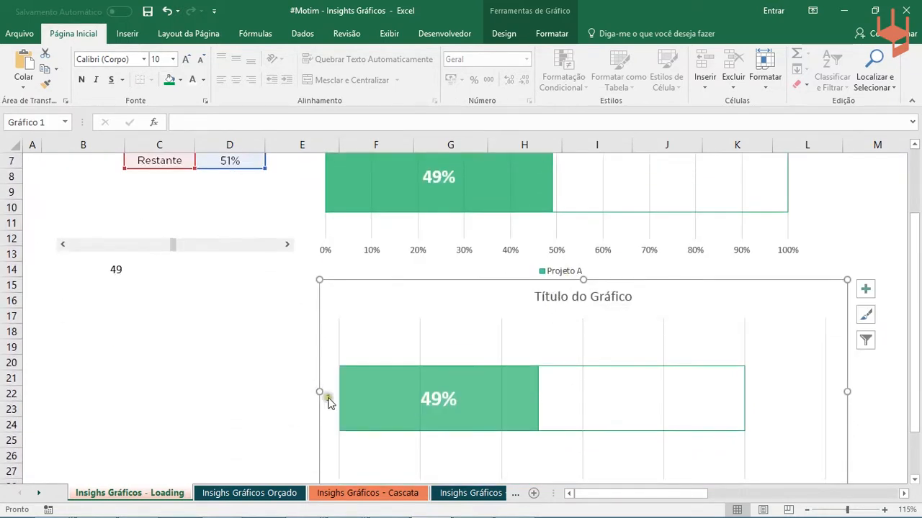
scroll(401, 332, up, 1)
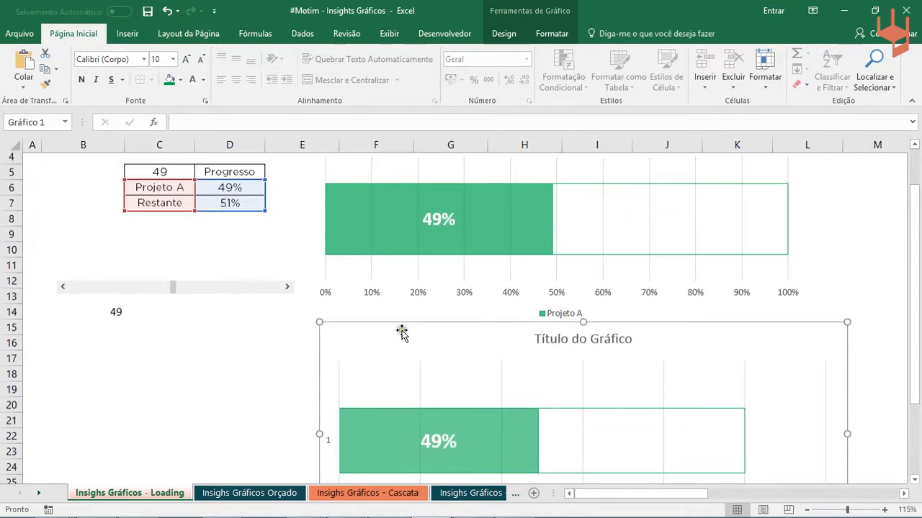
click(578, 342)
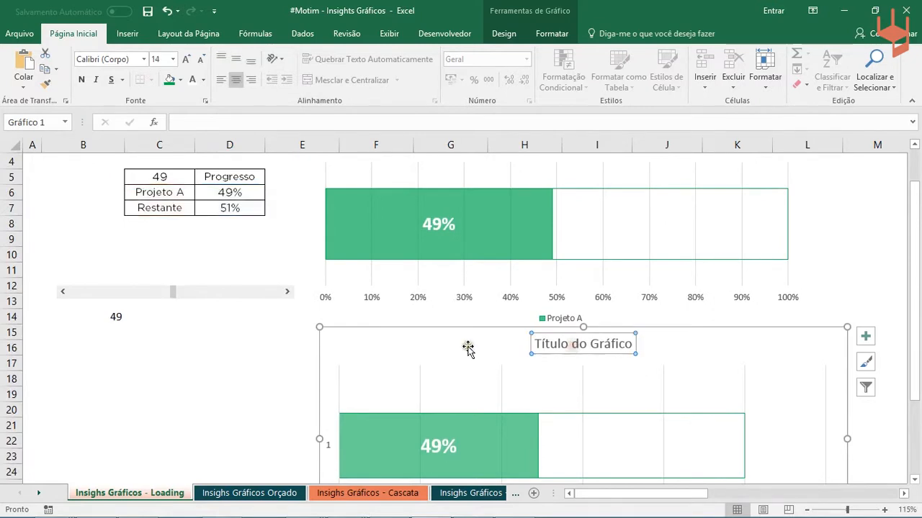
click(243, 370)
click(580, 343)
key(Delete)
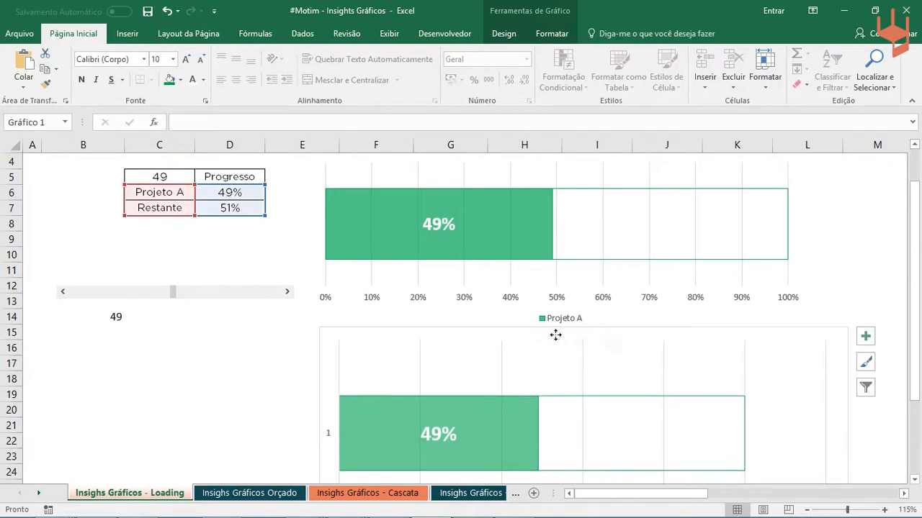
- Delete the vertical category axis from the new chart
click(328, 432)
click(504, 33)
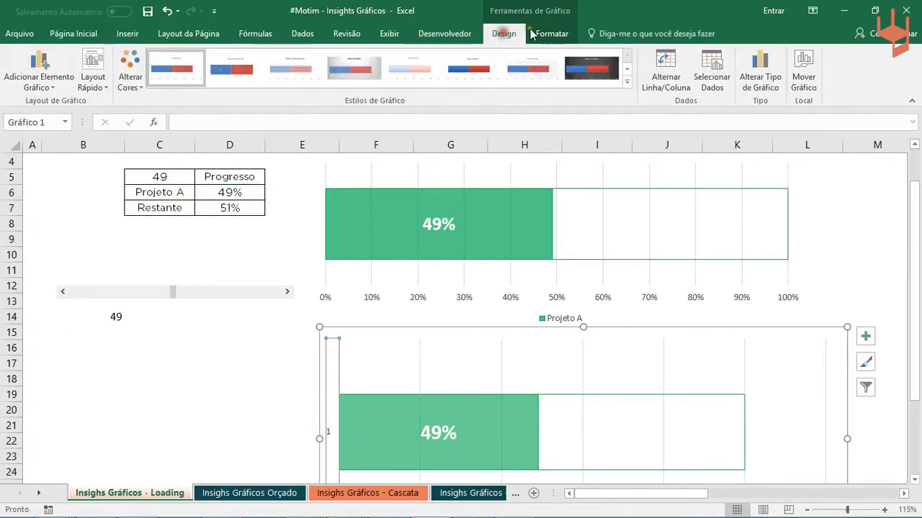
click(551, 34)
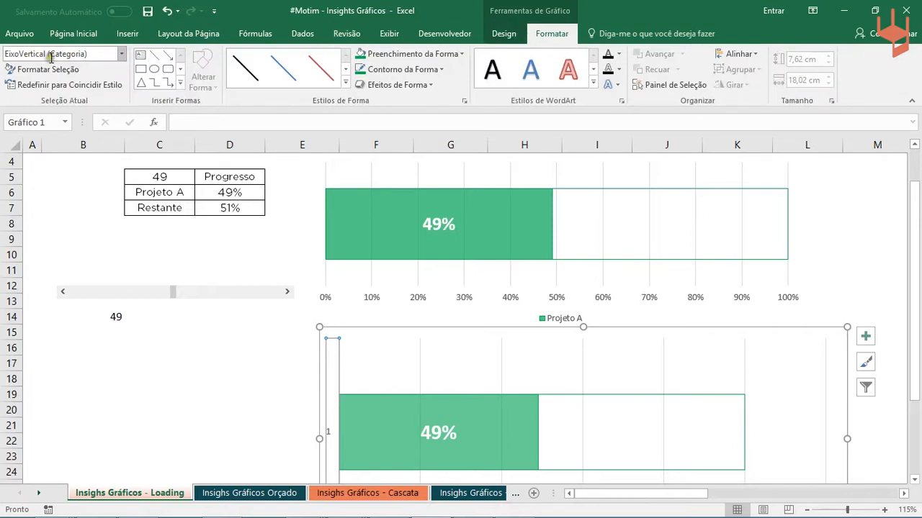
key(Escape)
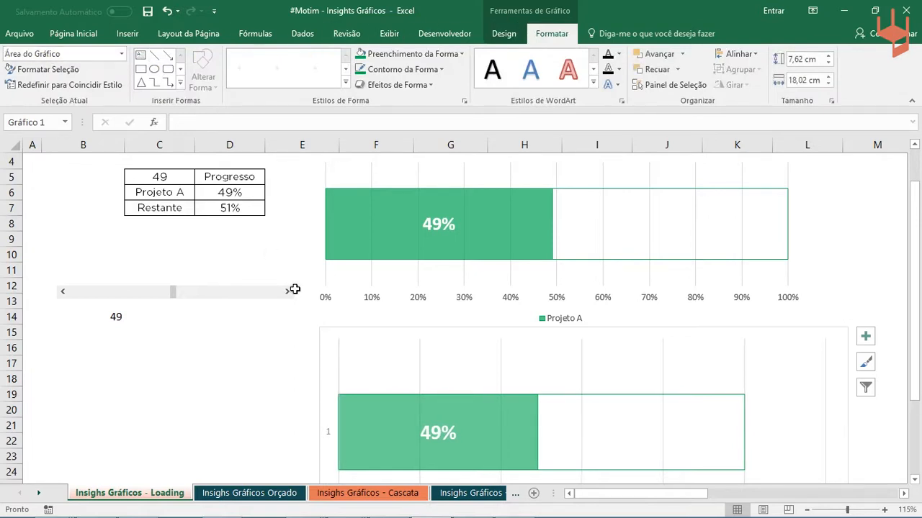
click(224, 383)
scroll(329, 312, down, 2)
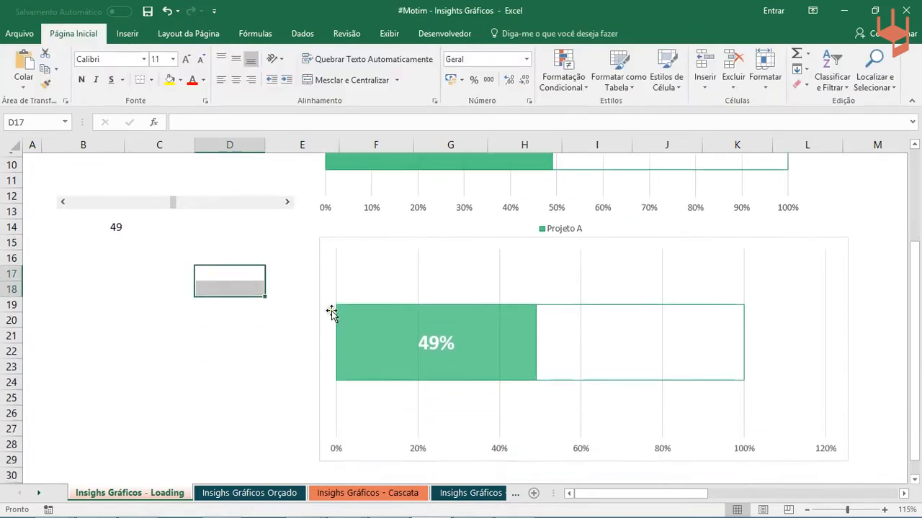
- Nudge the new chart slightly left and down to align it better with the finished chart above
drag(774, 239, 765, 247)
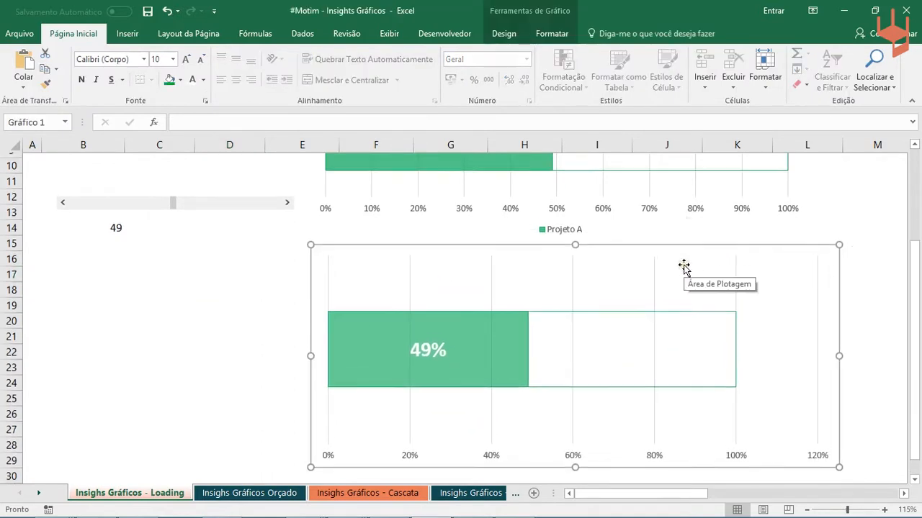
scroll(683, 267, up, 3)
scroll(552, 274, down, 2)
click(261, 371)
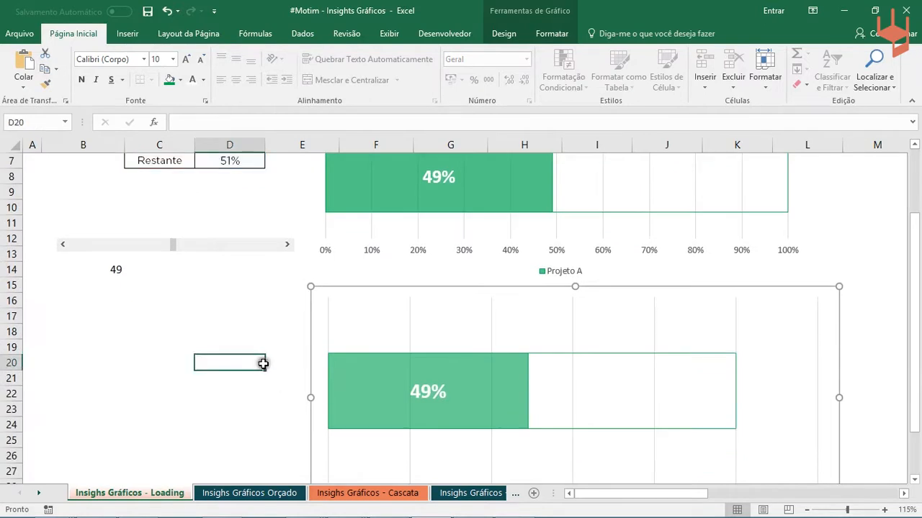
scroll(308, 354, up, 2)
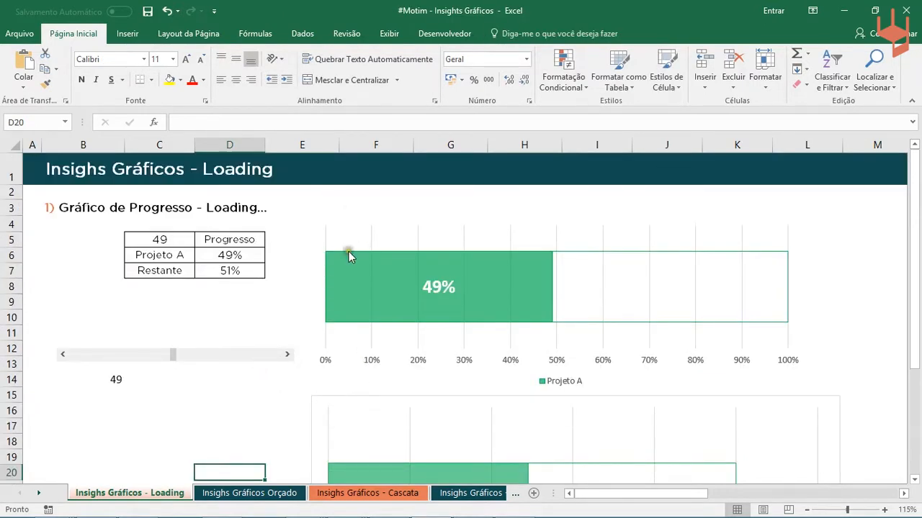
scroll(352, 274, down, 2)
- Remove the outline from the new chart's chart area
click(308, 345)
scroll(307, 346, down, 1)
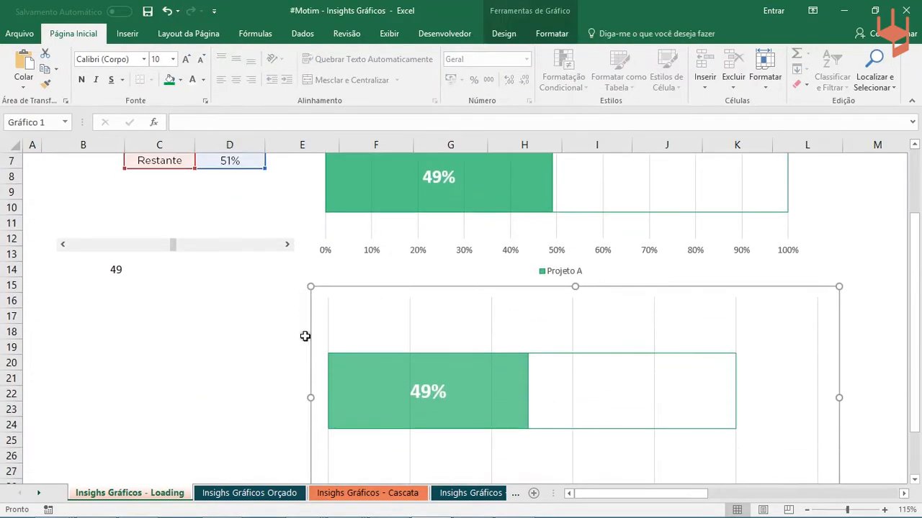
click(550, 35)
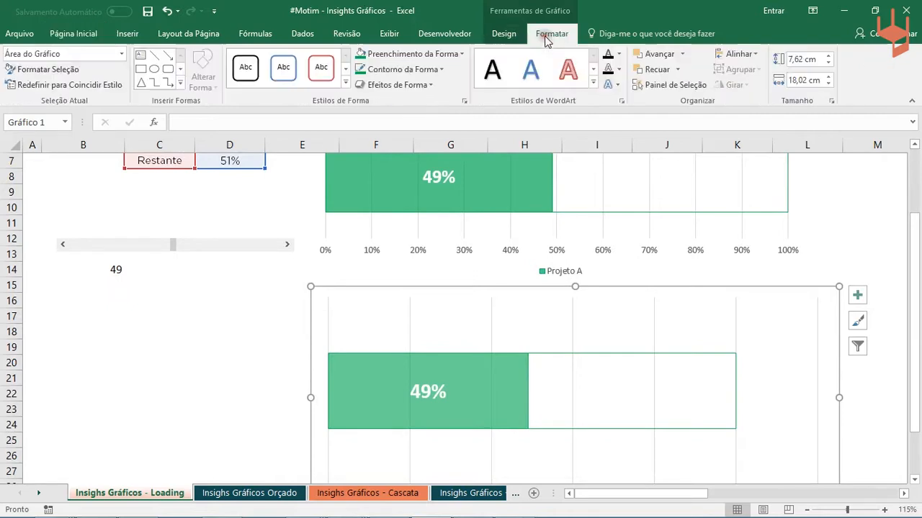
scroll(339, 310, down, 1)
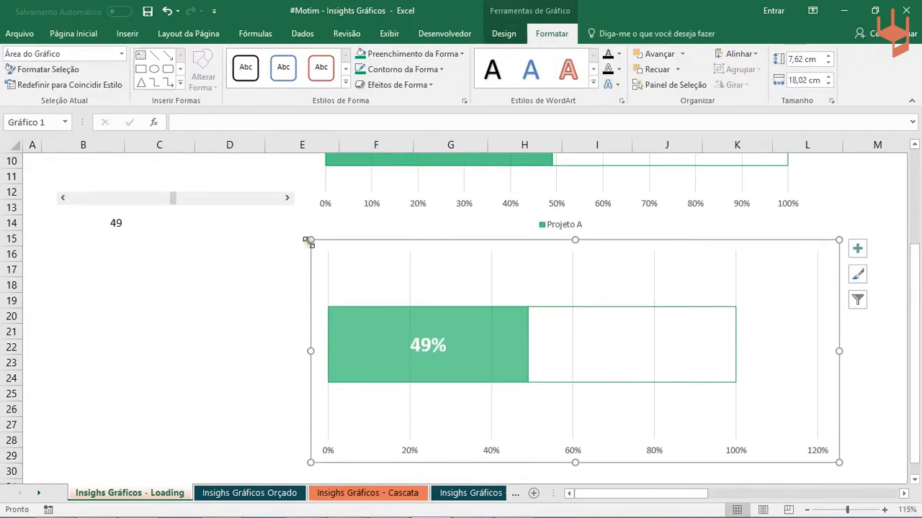
click(372, 332)
click(249, 262)
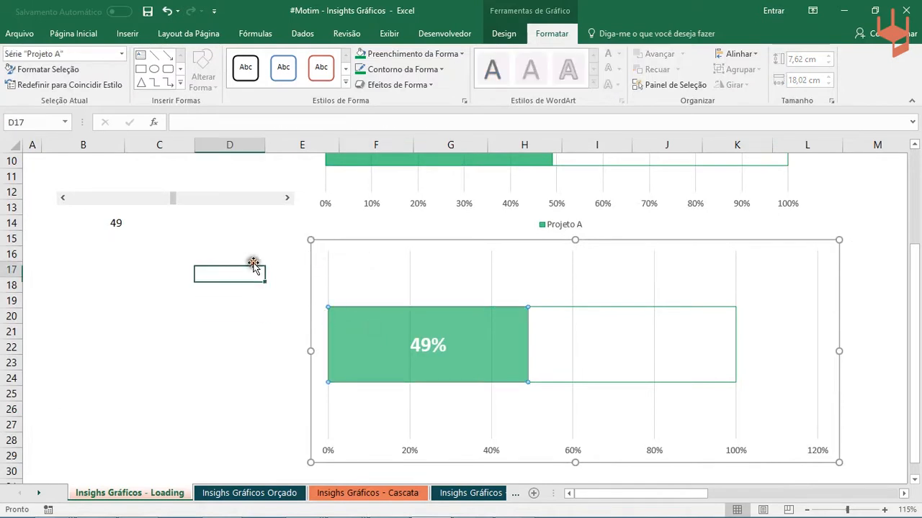
click(360, 247)
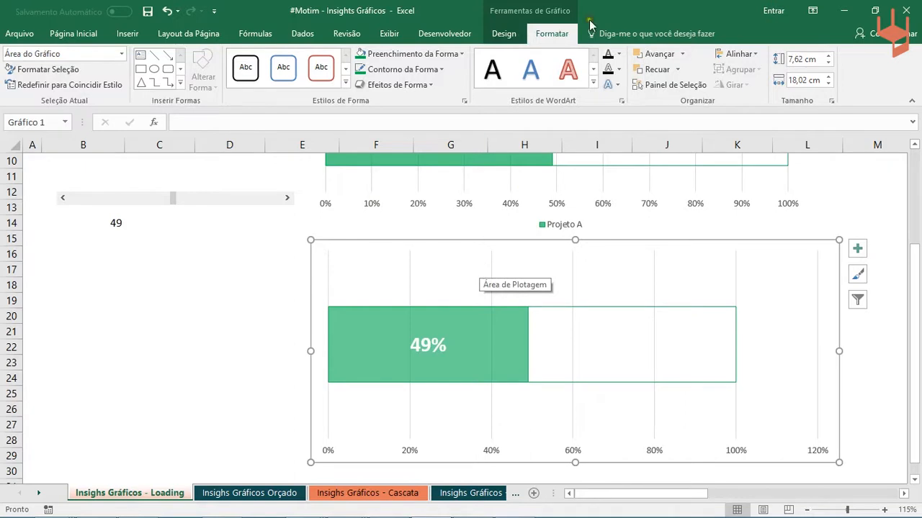
click(436, 69)
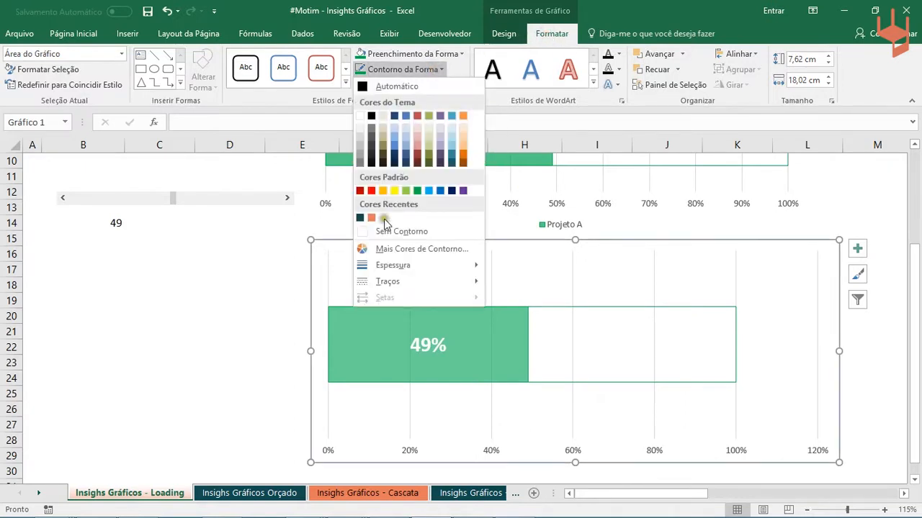
click(385, 231)
click(189, 323)
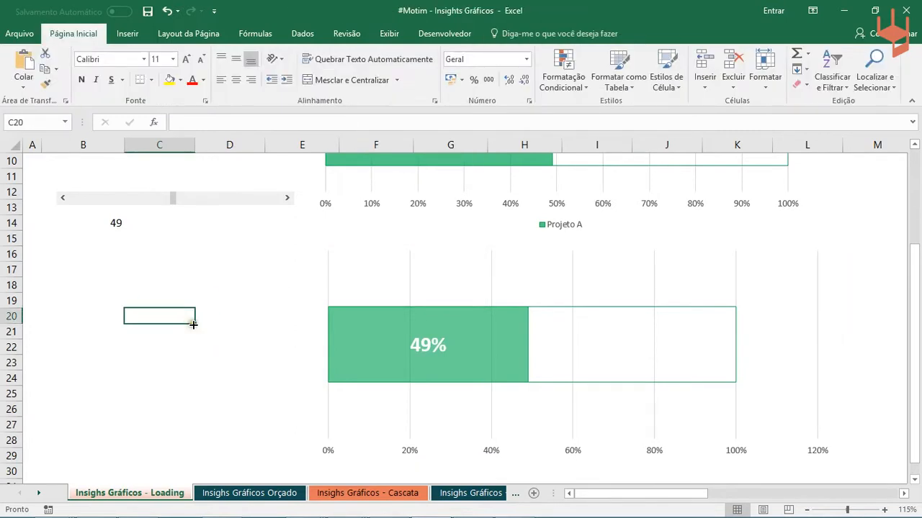
click(324, 261)
click(212, 283)
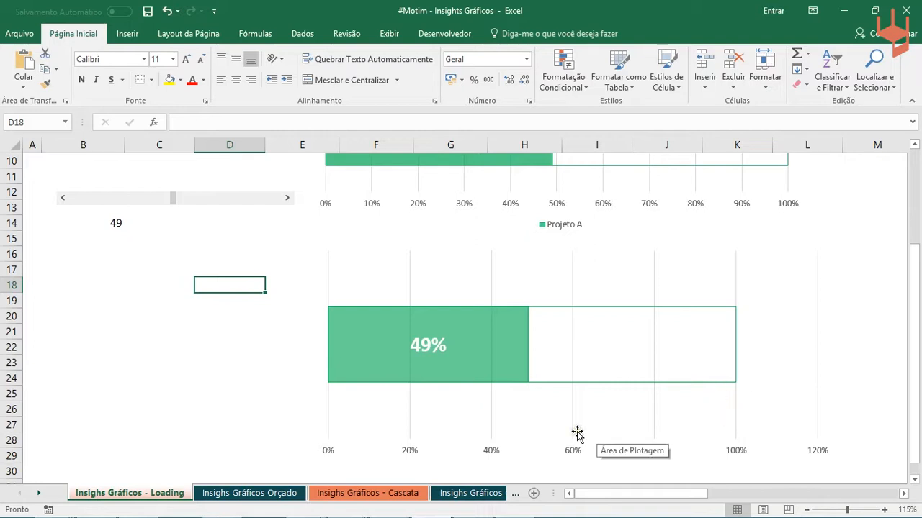
- Open the axis formatting options for the new chart's horizontal value axis
mouse_move(664, 319)
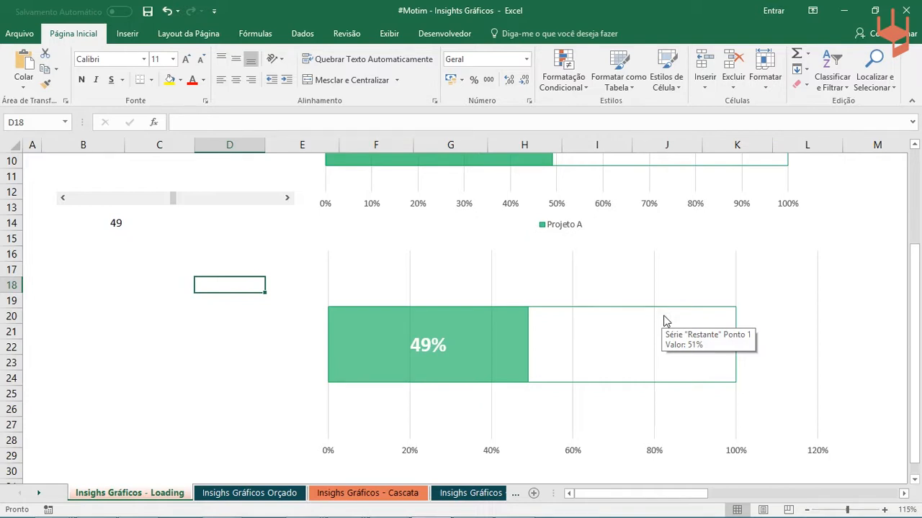
click(308, 394)
click(257, 435)
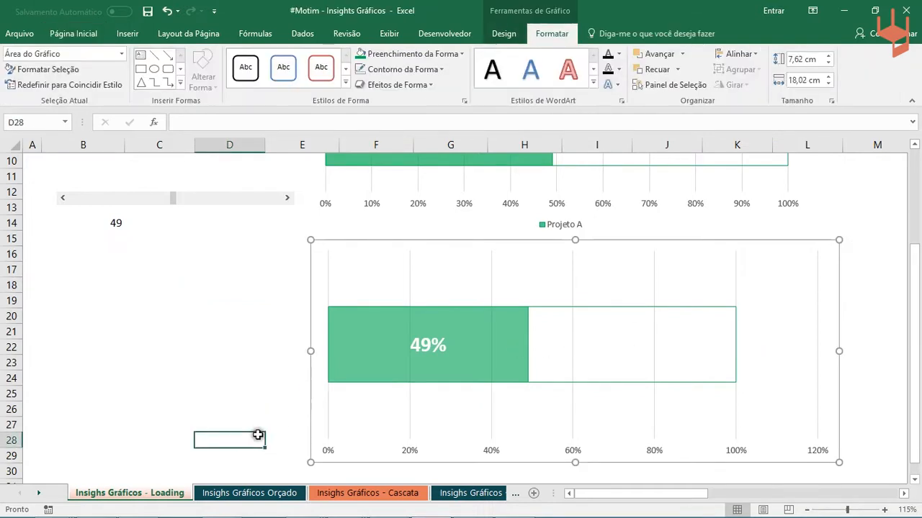
click(409, 449)
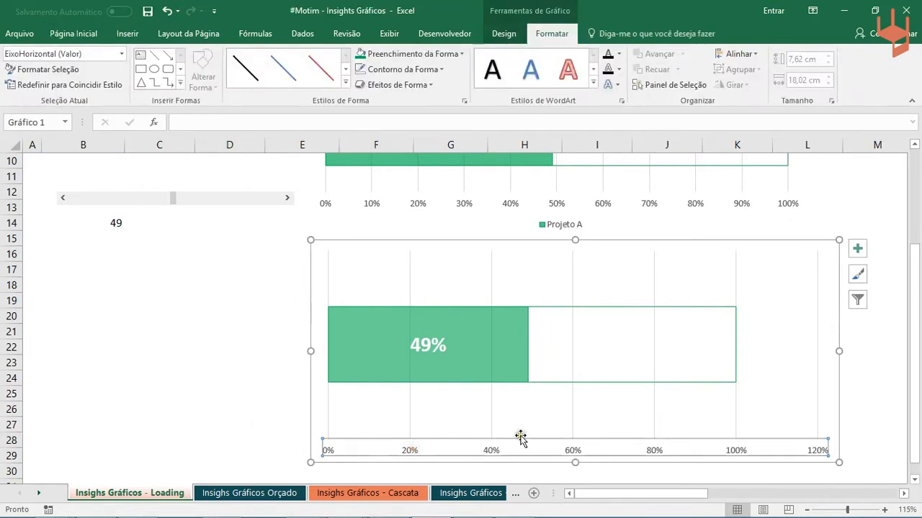
click(189, 427)
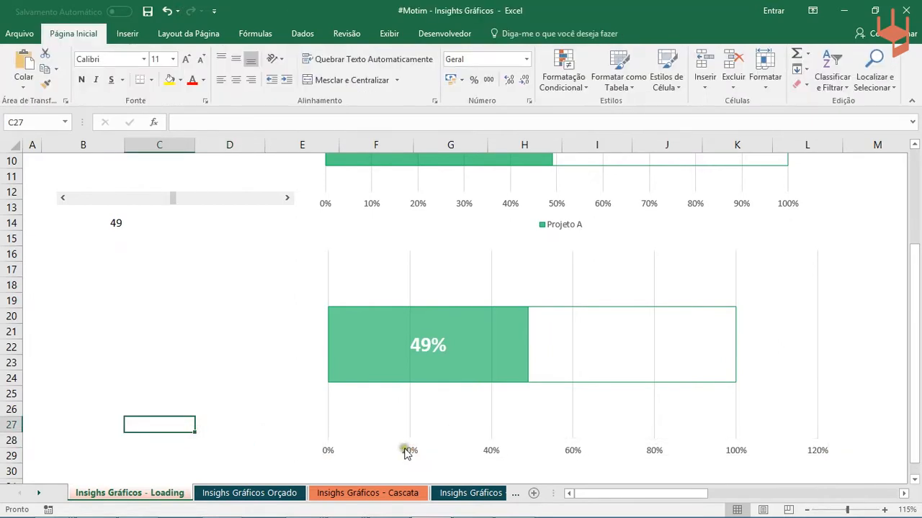
click(412, 452)
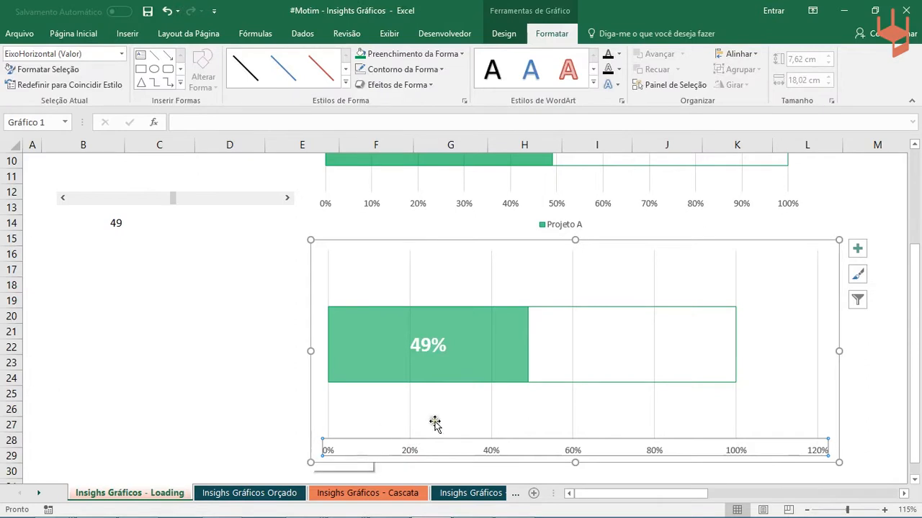
click(252, 435)
click(412, 450)
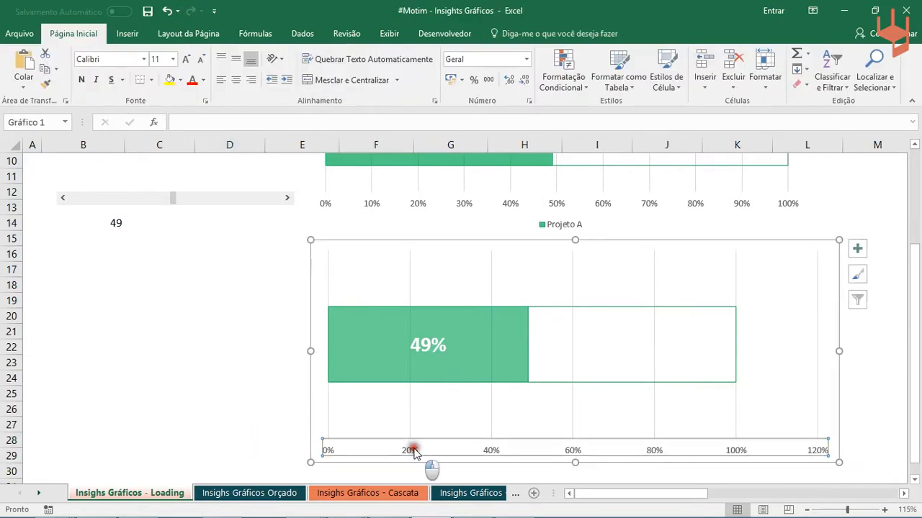
double_click(412, 451)
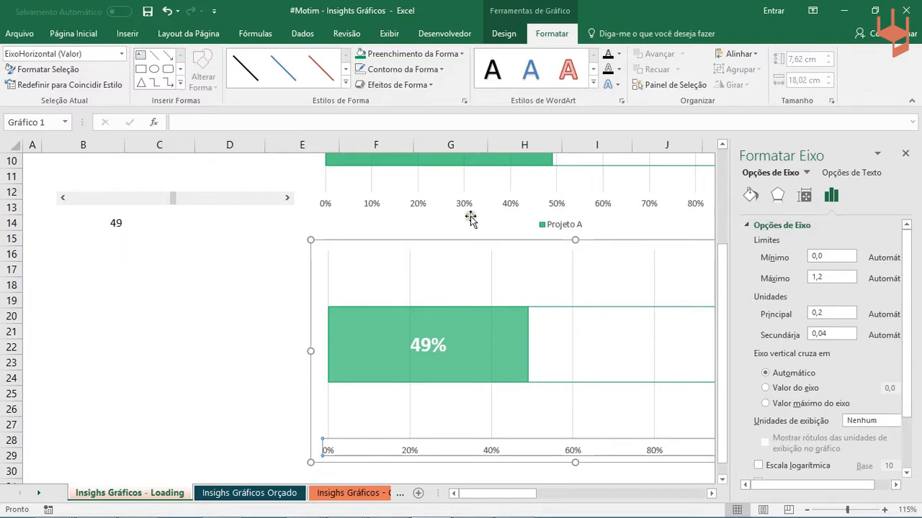
- Fix the horizontal axis bounds of the new chart at minimum 0 and maximum 1
click(826, 256)
drag(828, 256, 710, 235)
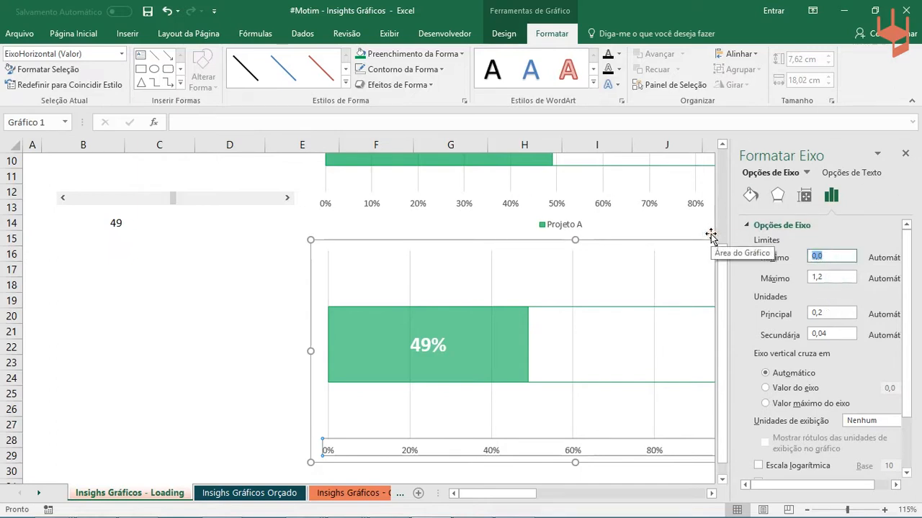
text(0)
drag(828, 278, 802, 268)
text(1)
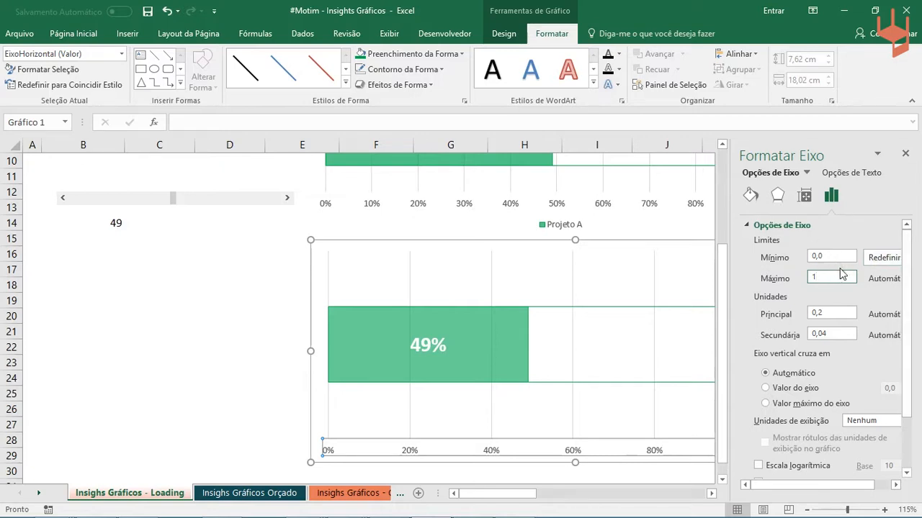
key(Return)
click(223, 328)
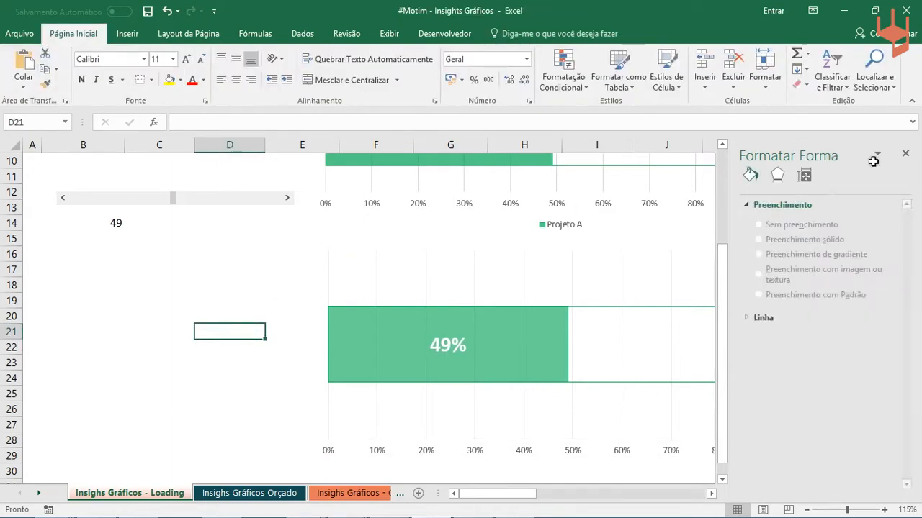
- Close the formatting pane and move the new progress chart down and left to uncover the wide scroll bar
click(905, 153)
click(754, 237)
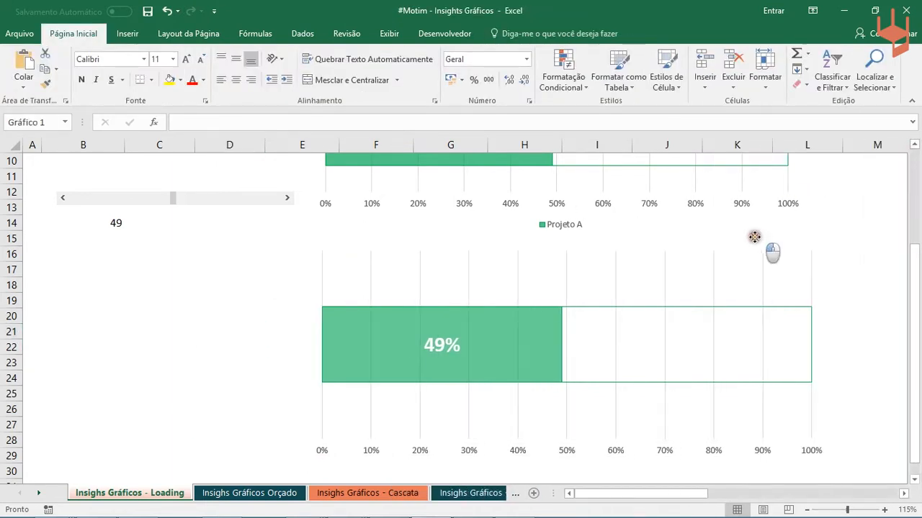
drag(754, 237, 704, 287)
- Test the progress charts by moving the wide scroll bar through 69% and 32%, ending at 22%
scroll(871, 292, down, 3)
drag(915, 327, 917, 289)
drag(549, 224, 623, 231)
click(597, 196)
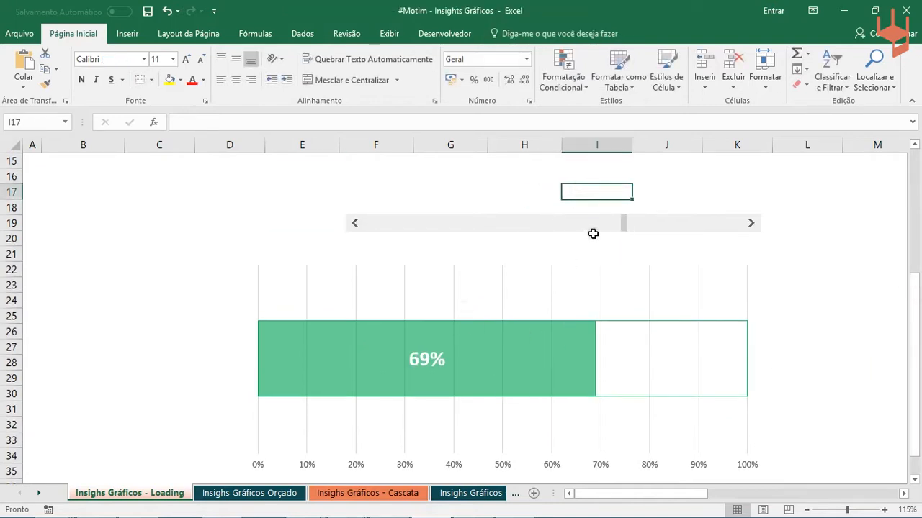
drag(625, 229, 494, 235)
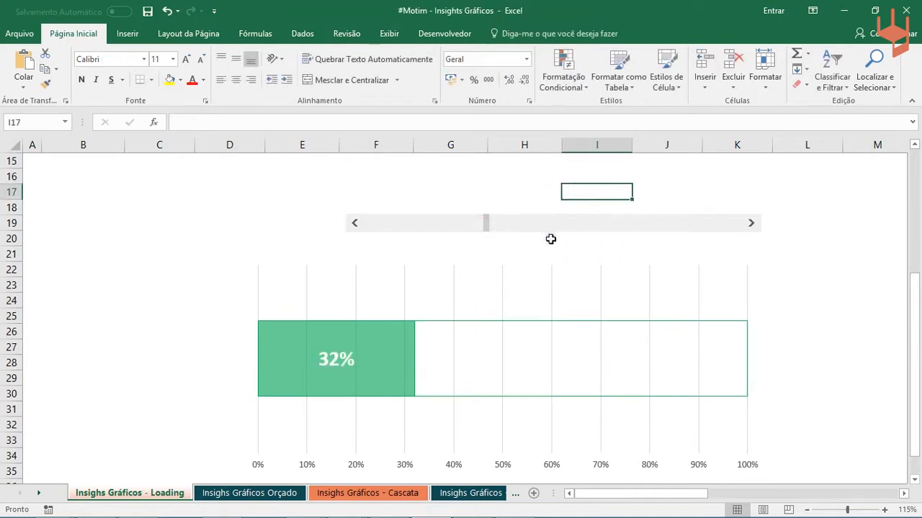
scroll(653, 242, up, 5)
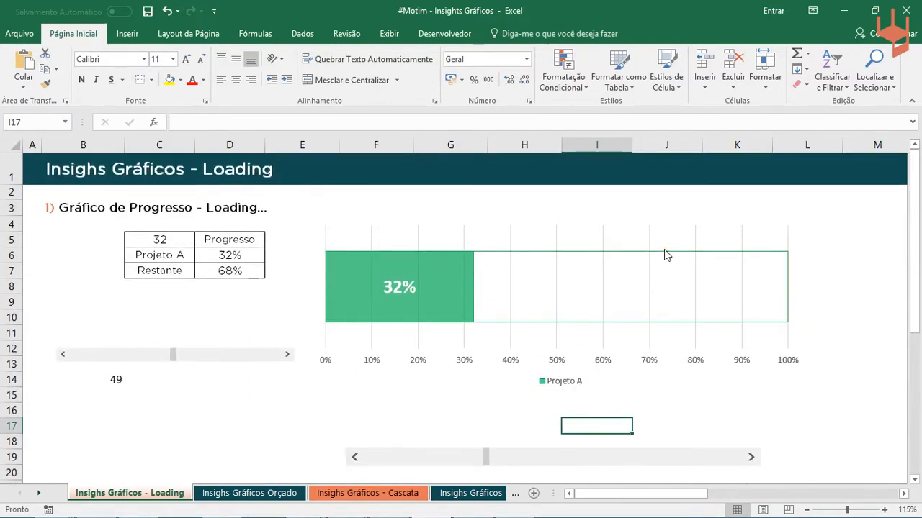
mouse_move(663, 253)
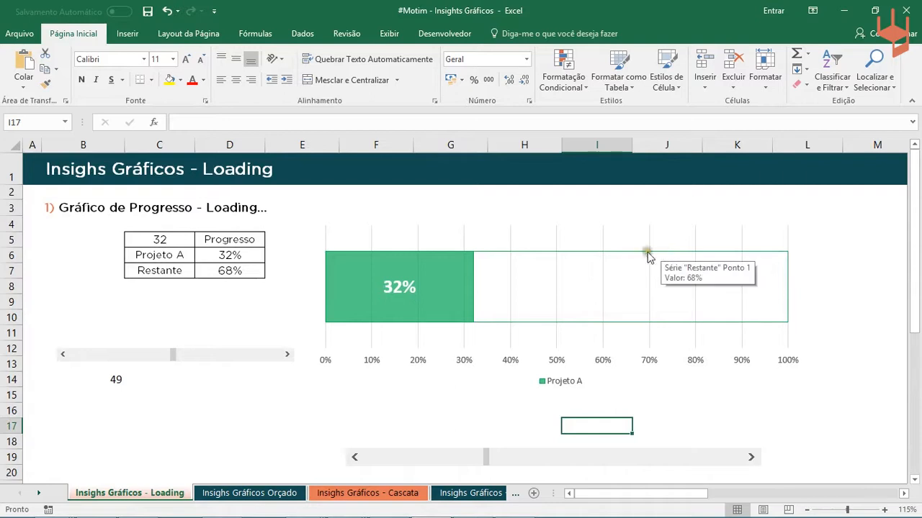
scroll(613, 284, down, 3)
click(482, 299)
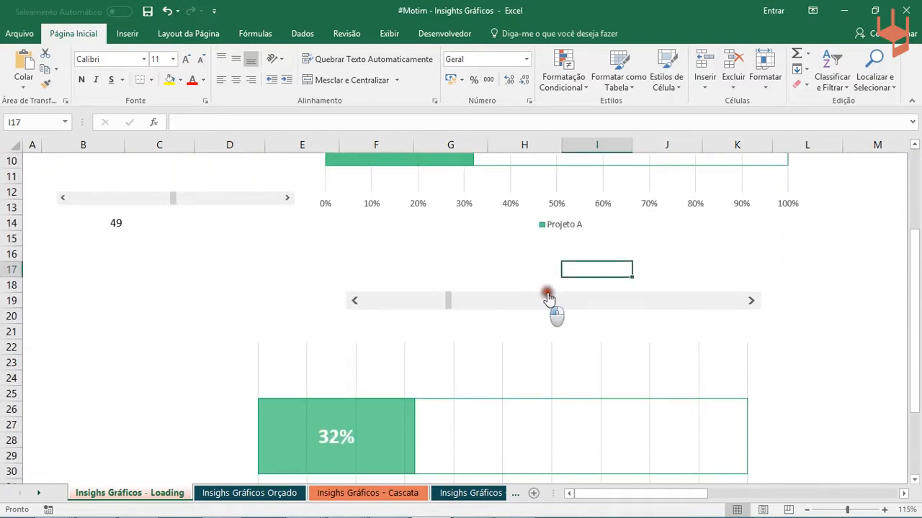
mouse_move(283, 428)
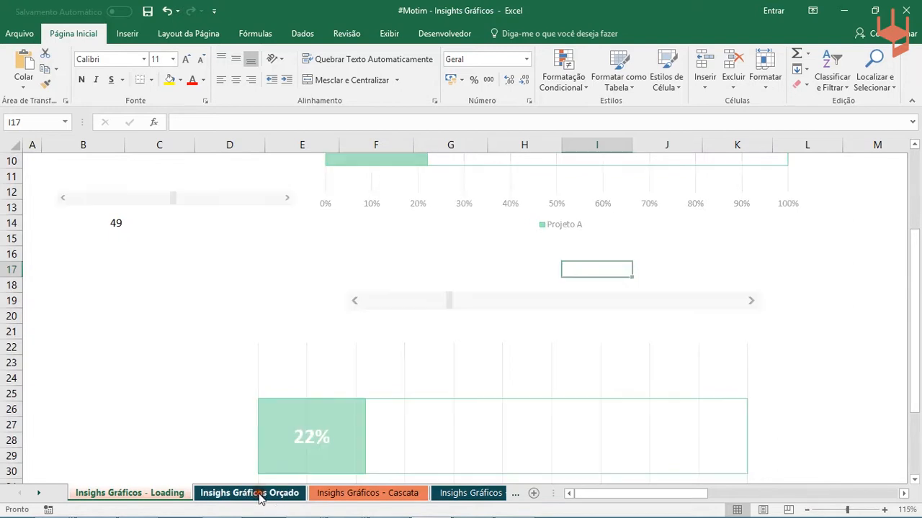
- Go to the Insighs Gráficos Orçado sheet and review the monthly Orçado and Real table
click(260, 495)
mouse_move(333, 353)
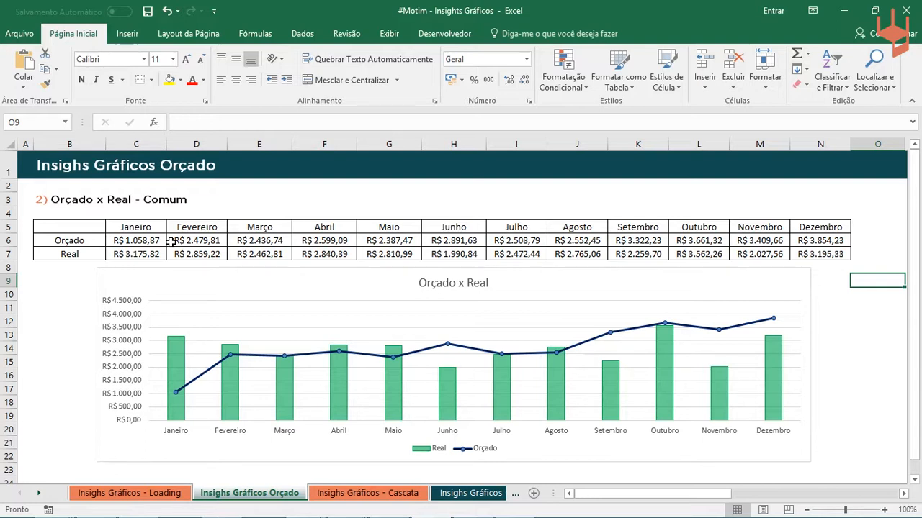
drag(167, 243, 824, 241)
click(70, 228)
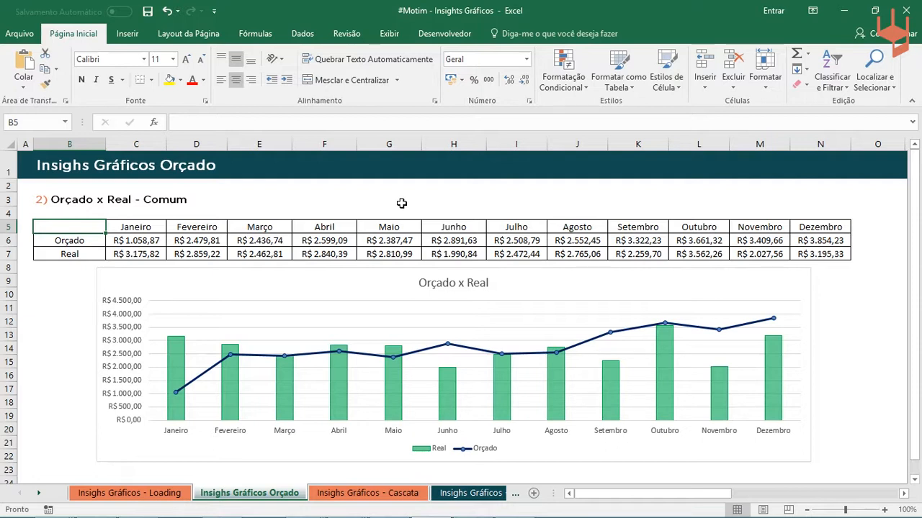
key(alt+Tab)
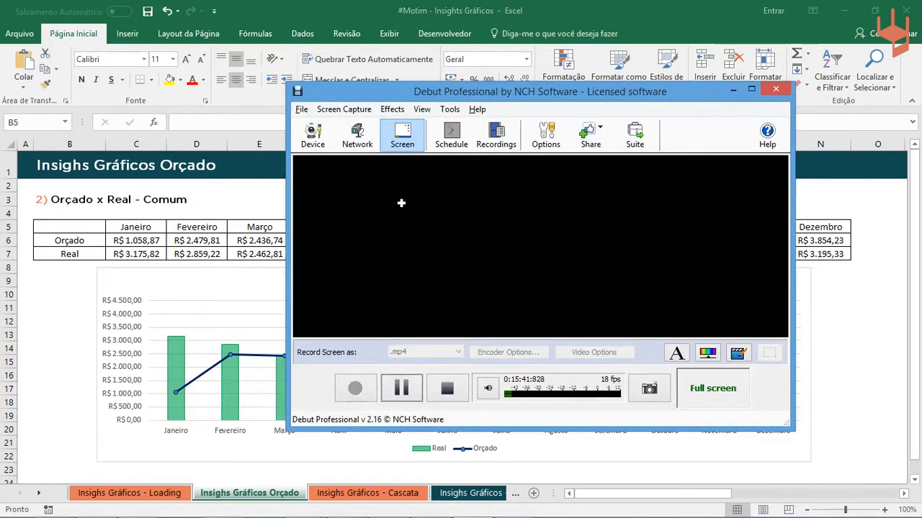
click(127, 228)
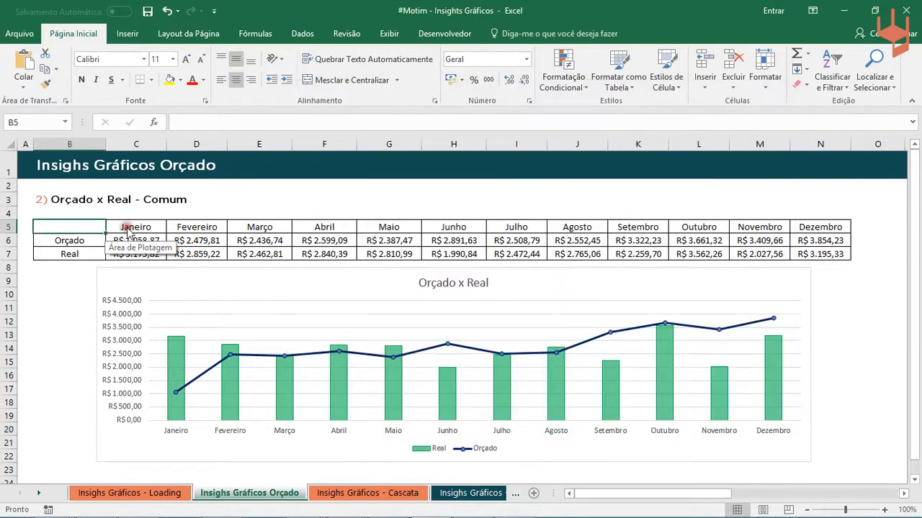
click(228, 207)
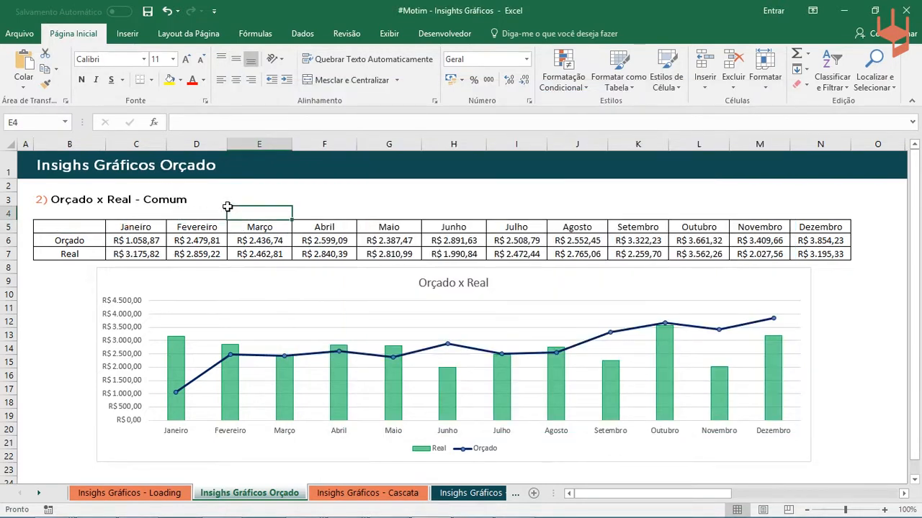
- Insert a 2D clustered column chart (Coluna Agrupada) from the monthly Orçado and Real table in B5:N7
drag(100, 229, 842, 257)
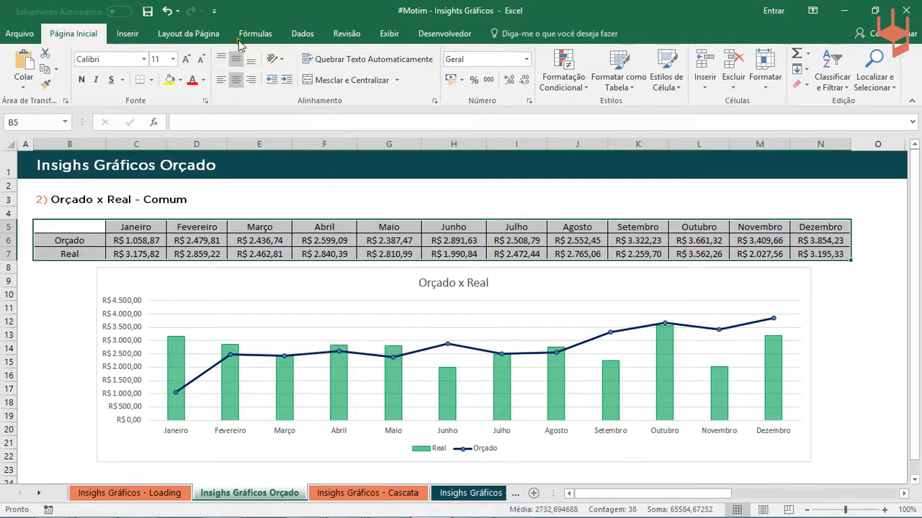
click(127, 33)
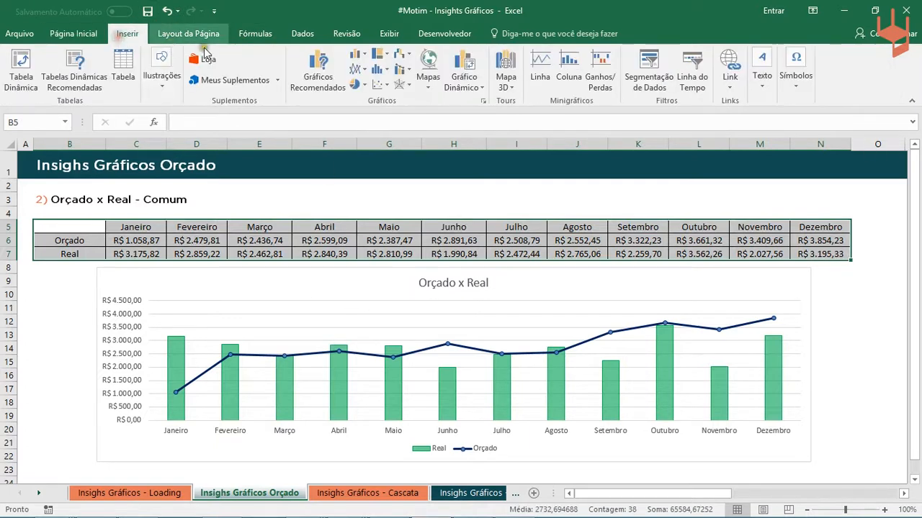
click(355, 58)
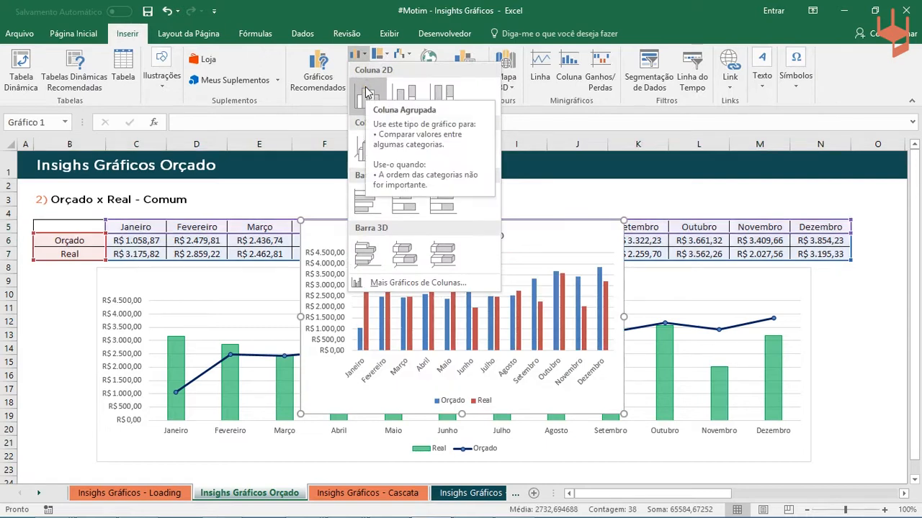
click(367, 92)
- Widen the new column chart to about the width of the finished Orçado x Real chart and reposition it above that chart
drag(370, 252, 347, 231)
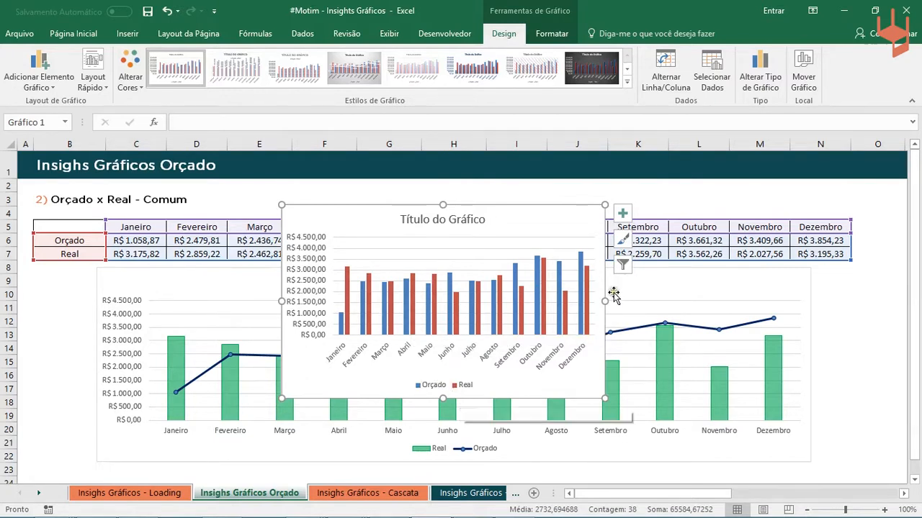
drag(594, 220, 645, 199)
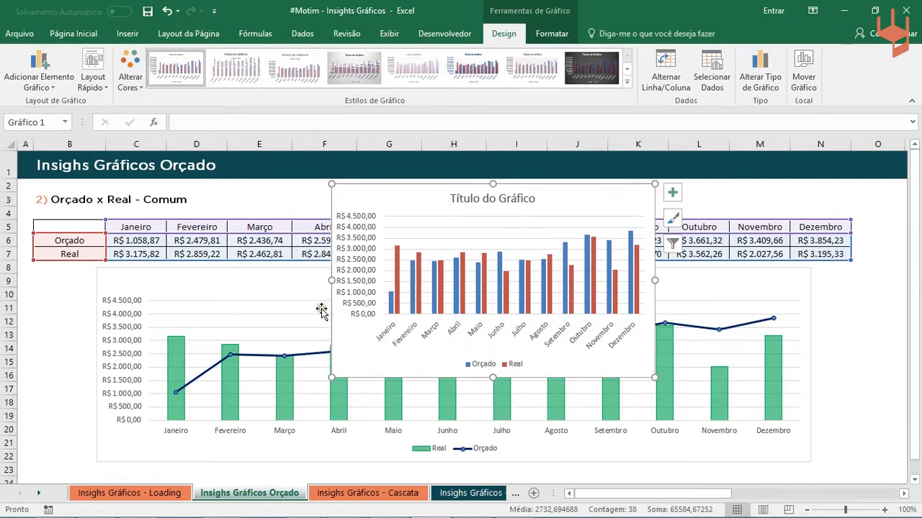
drag(328, 280, 110, 277)
drag(654, 283, 813, 331)
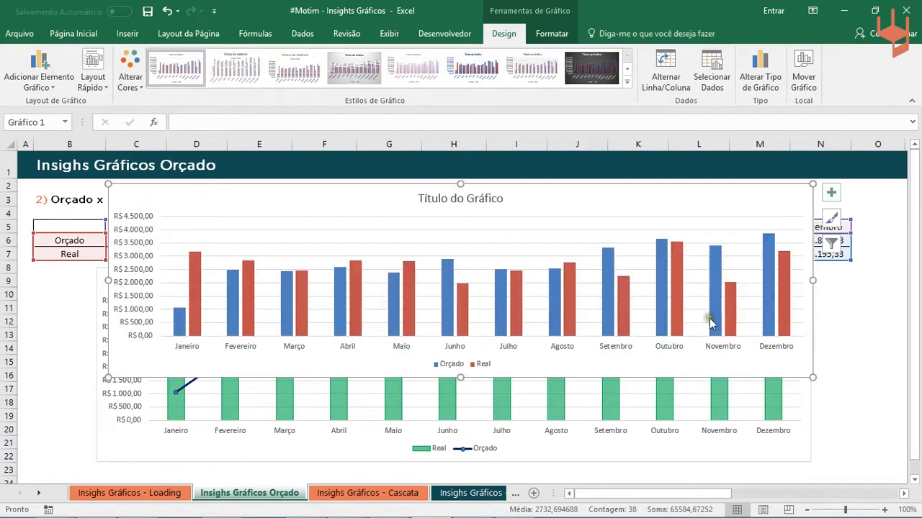
drag(664, 351, 692, 318)
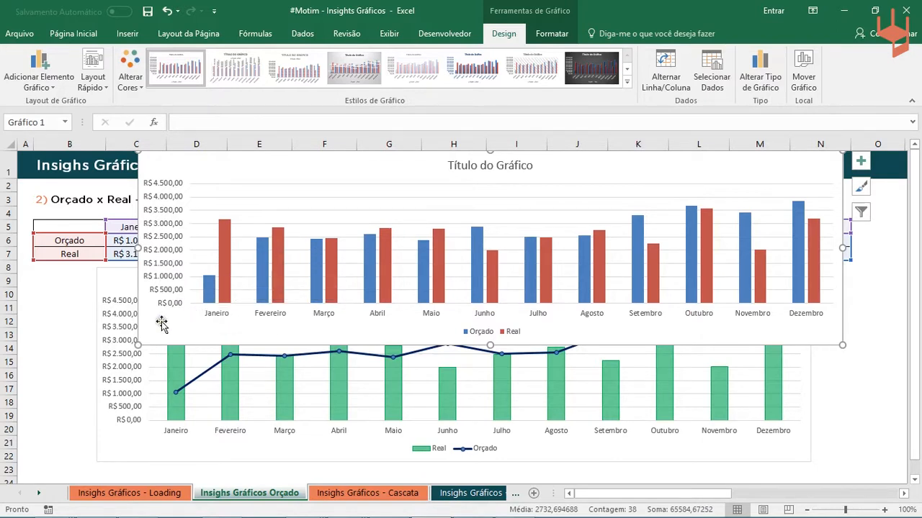
drag(152, 330, 145, 334)
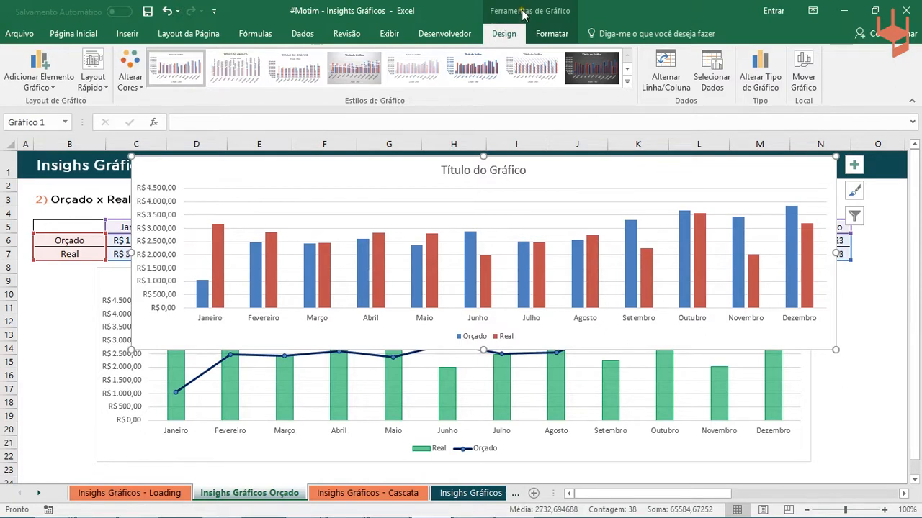
- Change the new chart to a custom combination with Orçado as Linhas com Marcadores and Real as Coluna Agrupada
click(769, 90)
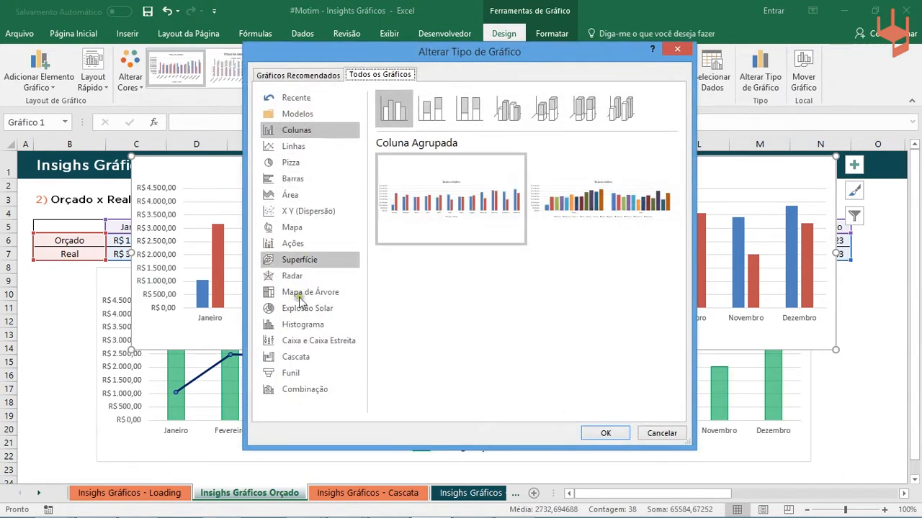
click(290, 391)
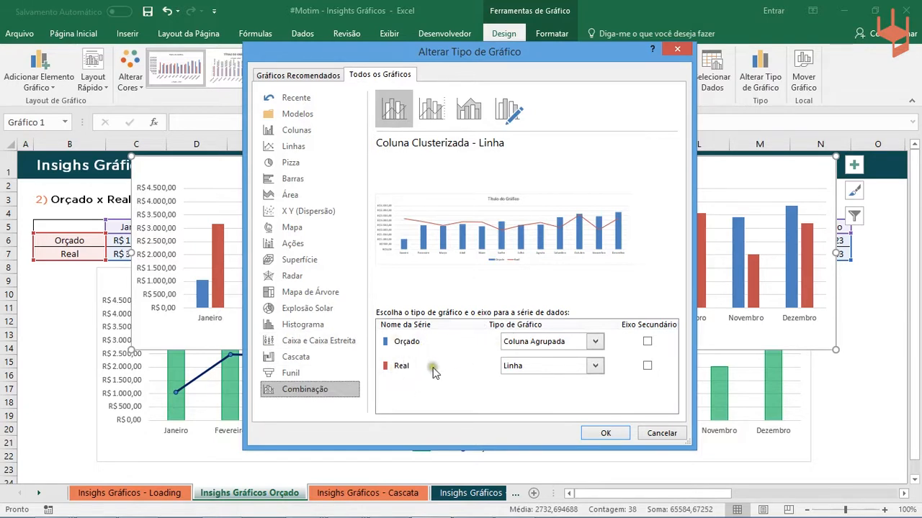
click(547, 341)
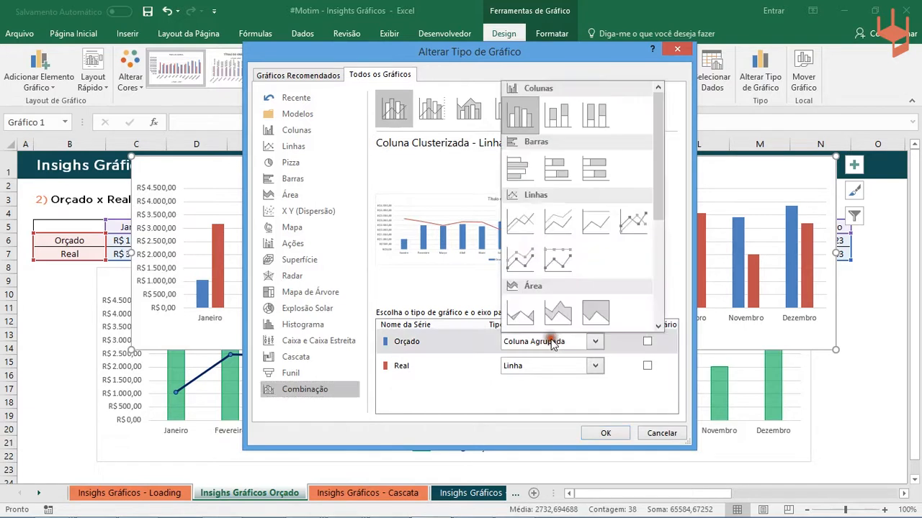
click(633, 218)
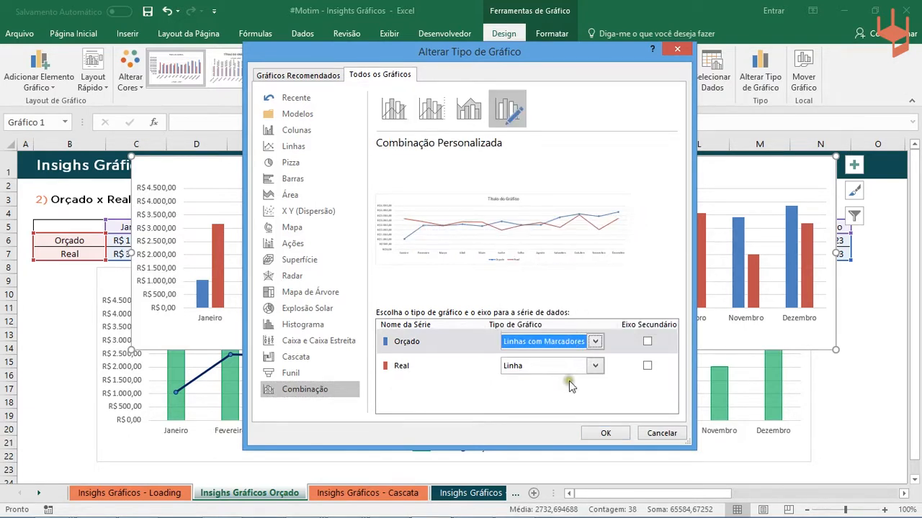
click(594, 366)
click(522, 141)
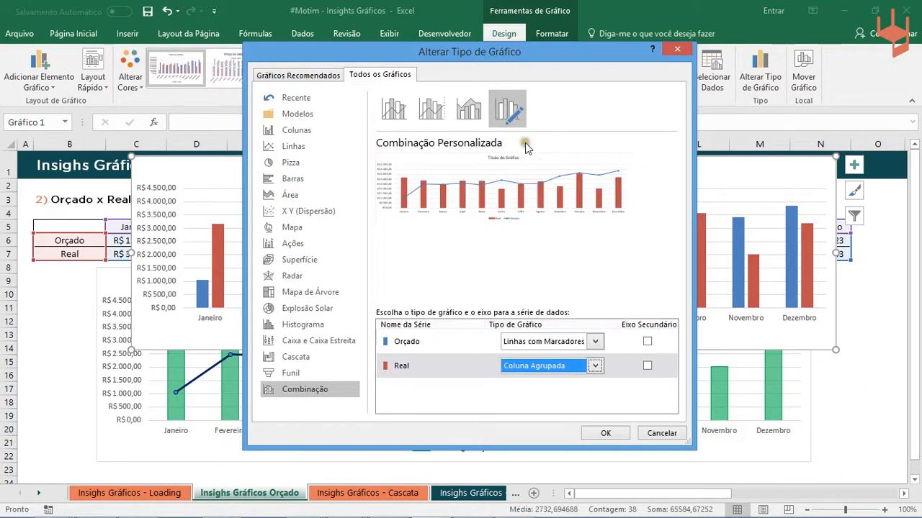
click(590, 434)
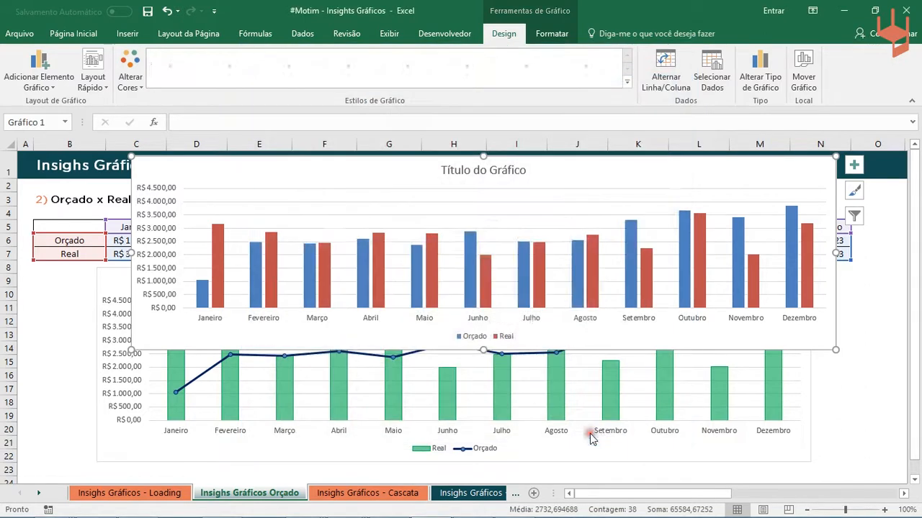
- Delete the new combination chart's title and reposition the chart so the finished chart's Janeiro column stays uncovered
drag(377, 339, 438, 334)
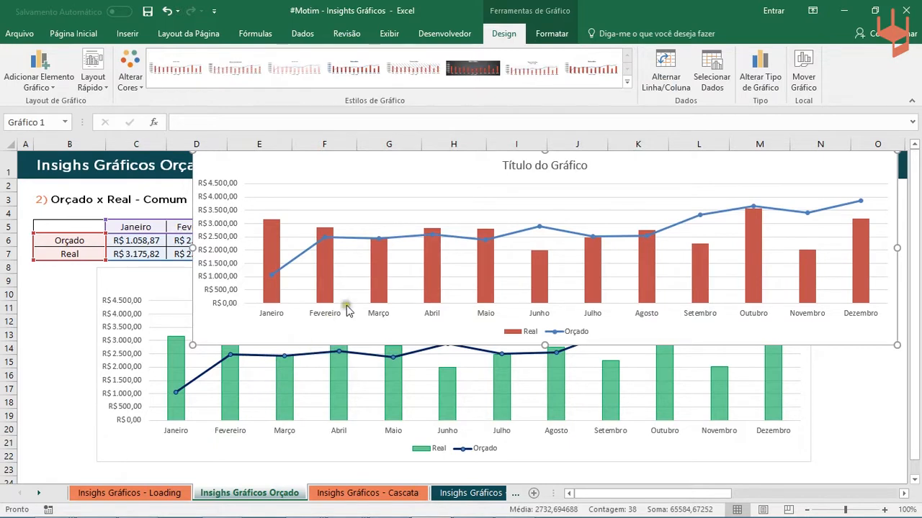
drag(290, 334, 189, 448)
click(424, 288)
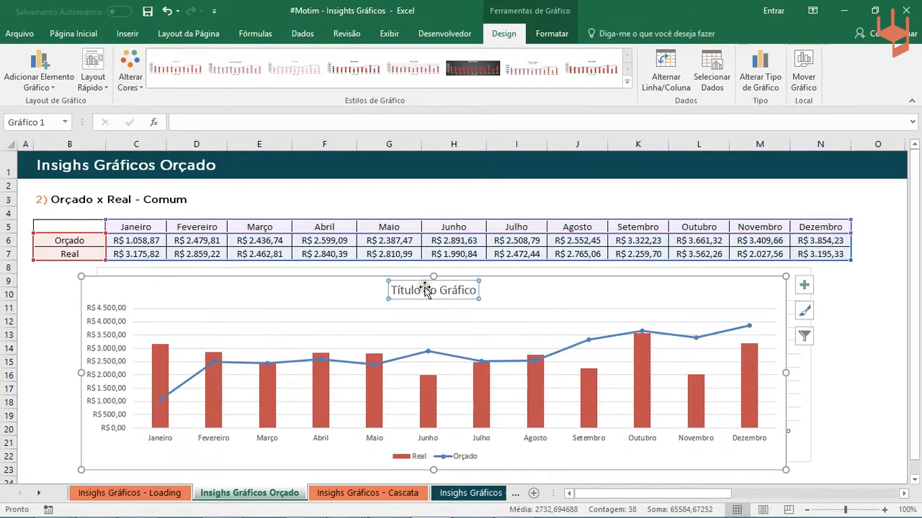
drag(386, 281, 511, 252)
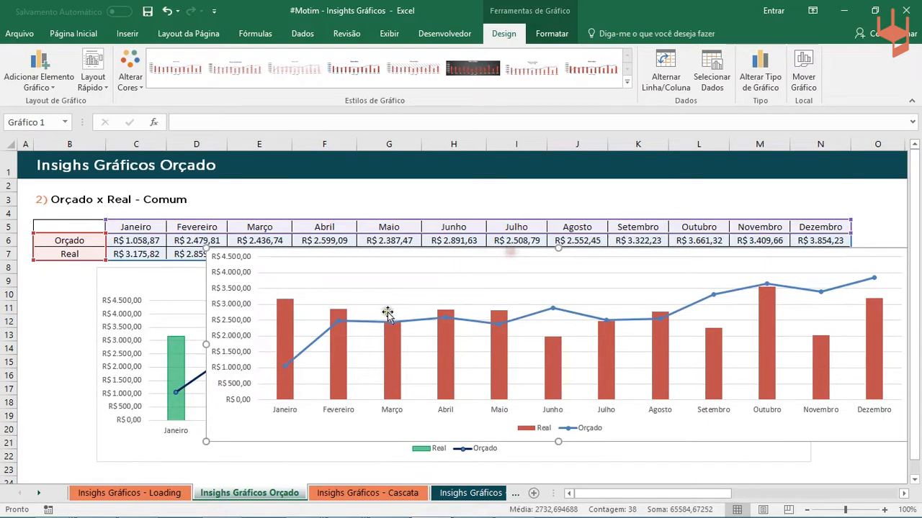
- Fill the Real columns of the new combination chart with the standard green
click(290, 326)
click(550, 34)
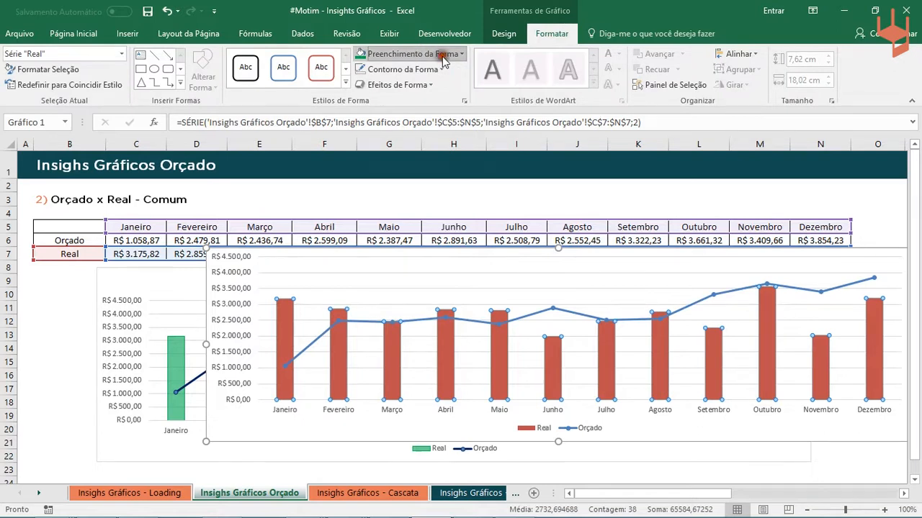
click(414, 54)
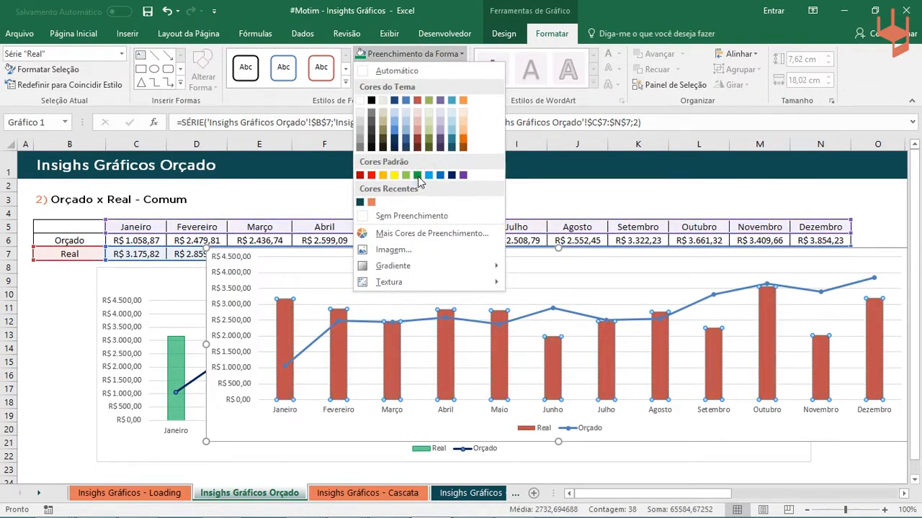
click(418, 176)
- Set the fill transparency of the new combination chart's Real columns to 38%
click(101, 318)
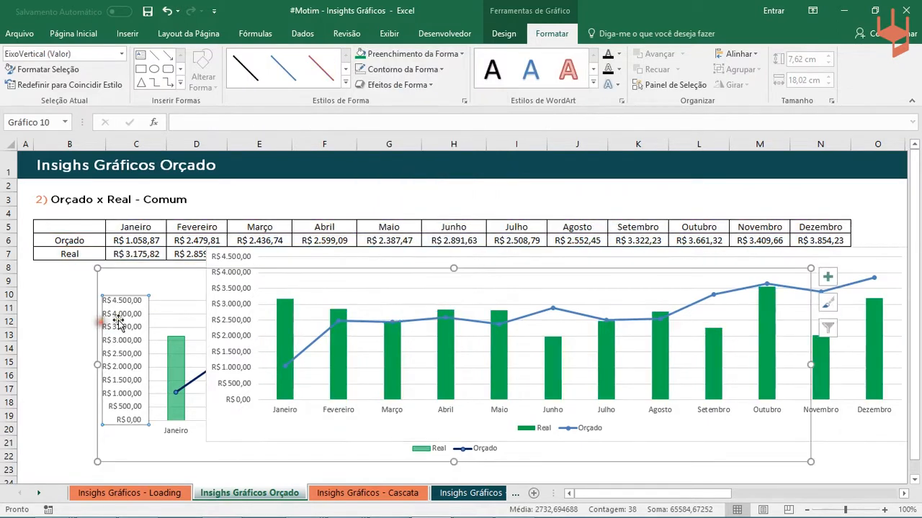
click(291, 319)
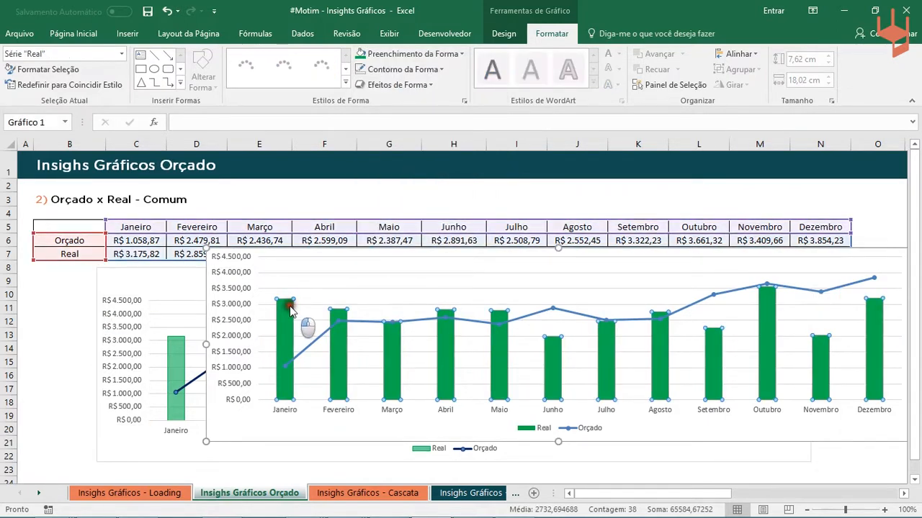
double_click(294, 323)
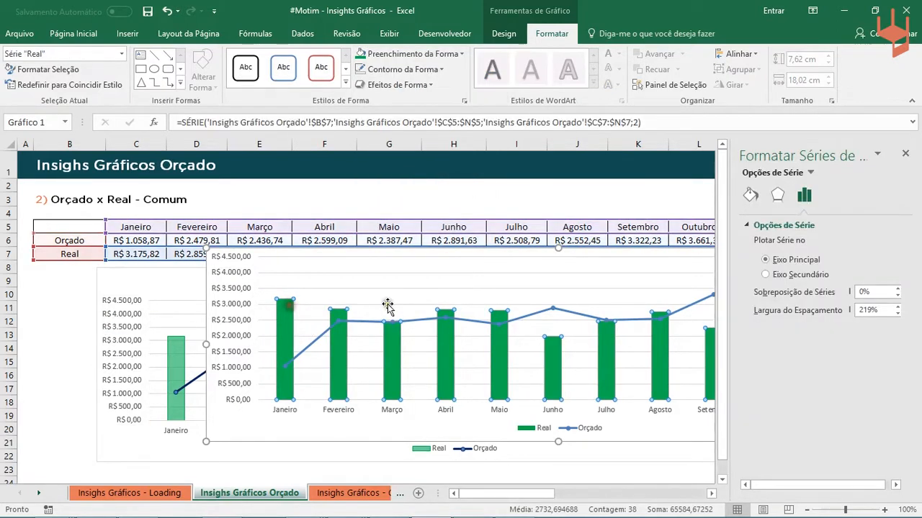
click(749, 196)
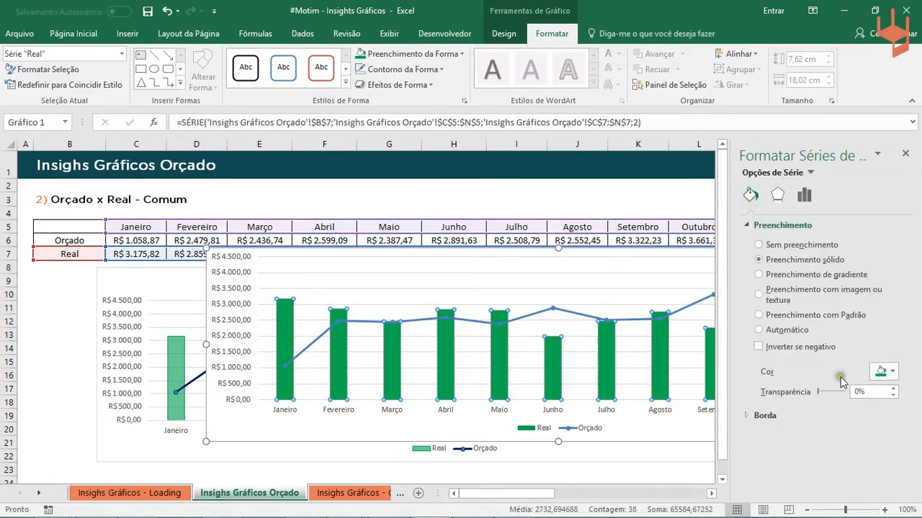
drag(818, 393, 826, 398)
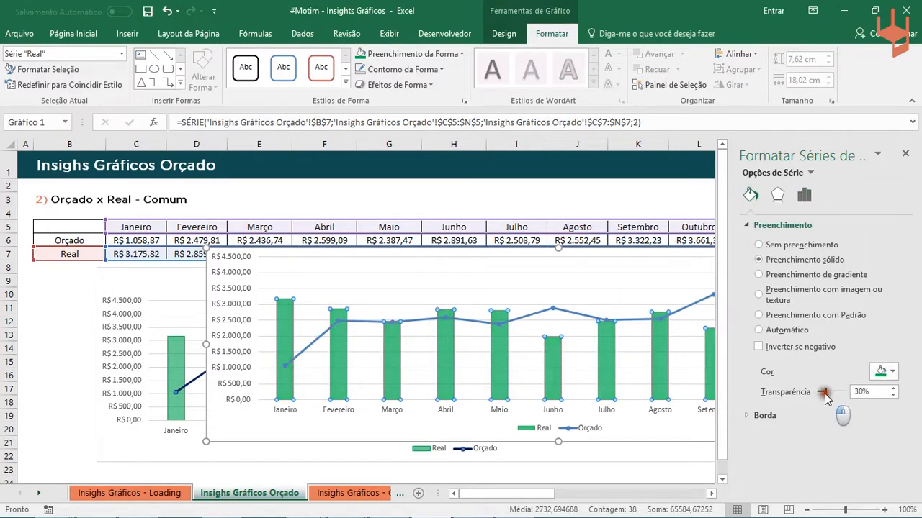
drag(826, 398, 828, 393)
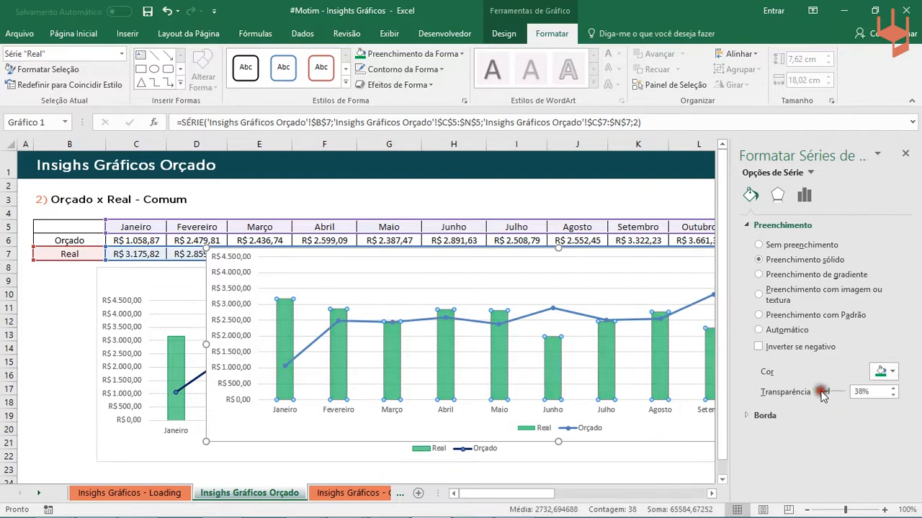
- Color the Orçado line of the new combination chart with the standard dark blue and close the series formatting options
click(301, 360)
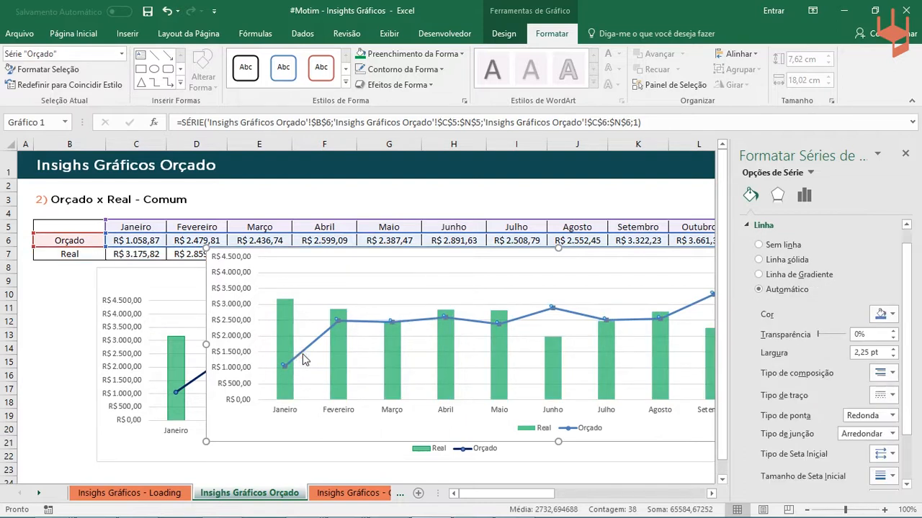
click(435, 69)
click(454, 193)
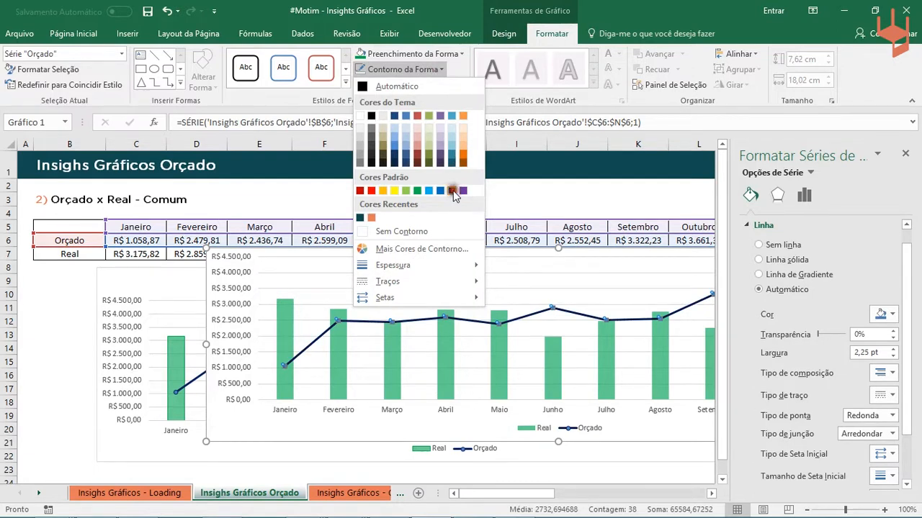
click(454, 193)
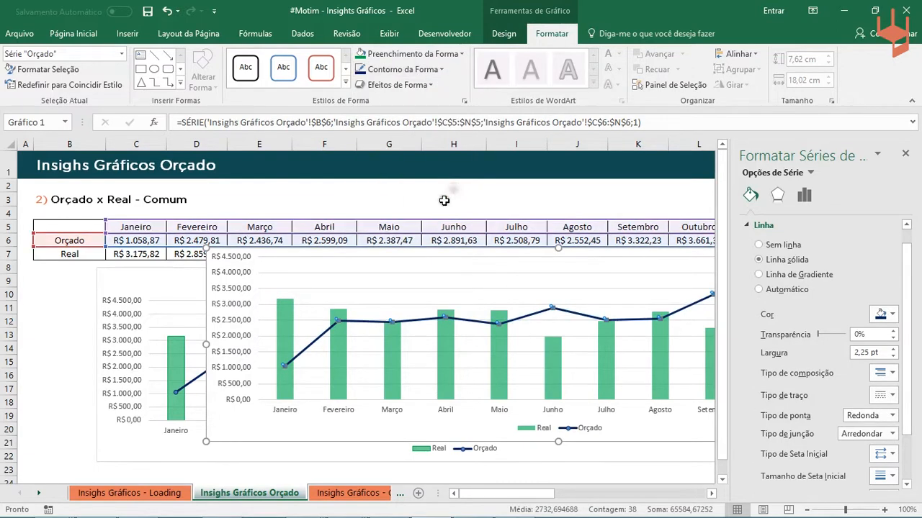
click(906, 156)
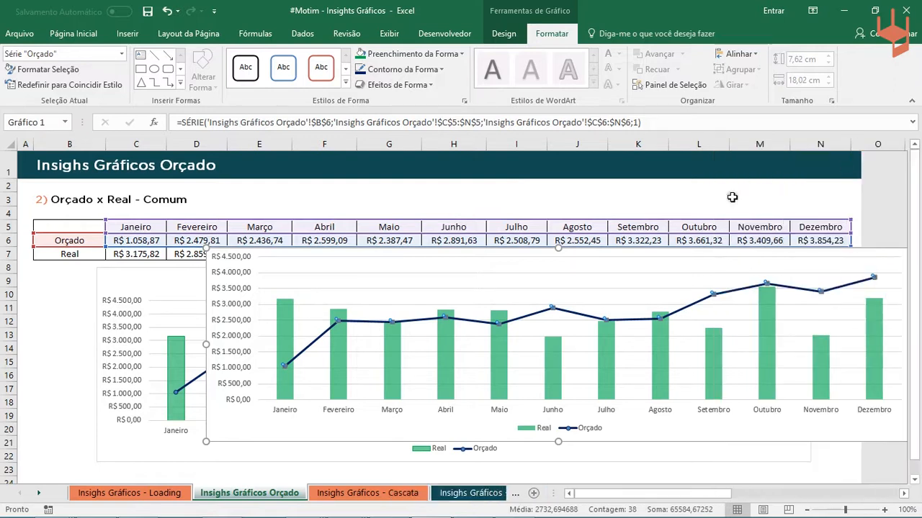
- Move the new combination chart over the finished Orçado x Real chart, just below the data table
click(703, 210)
drag(216, 423, 139, 437)
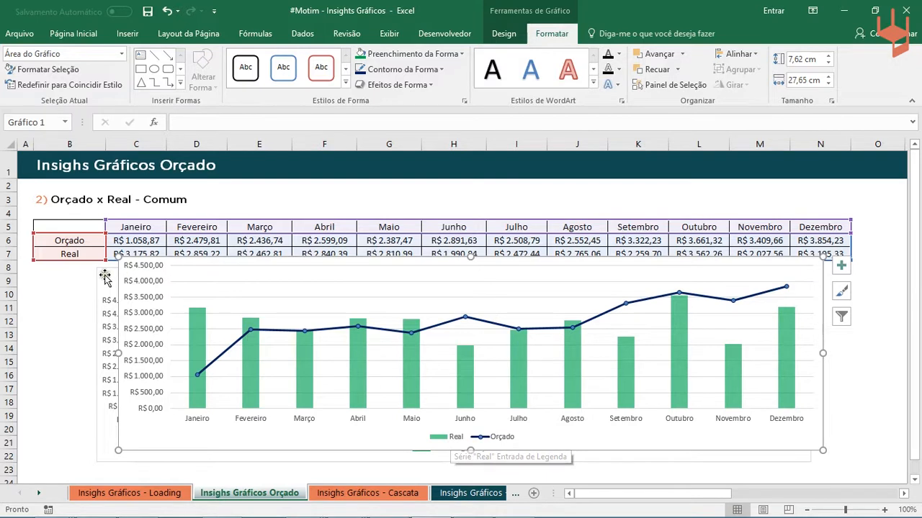
drag(136, 438, 111, 454)
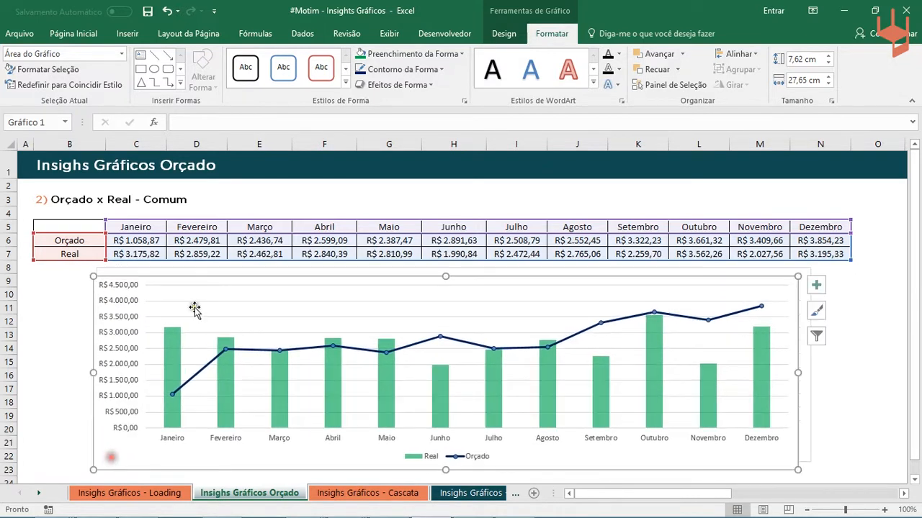
- Test the chart by changing the Maio Orçado value to R$ 1.000,00, and undo the change
click(160, 241)
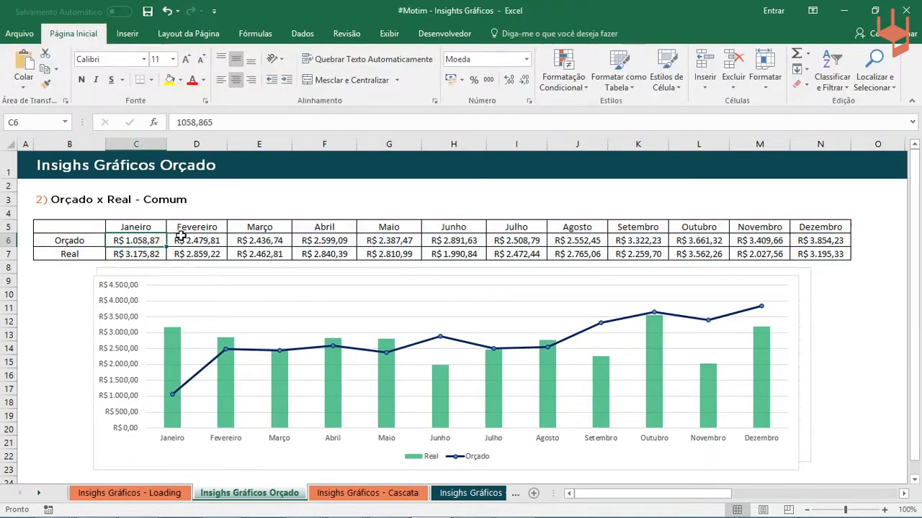
click(396, 242)
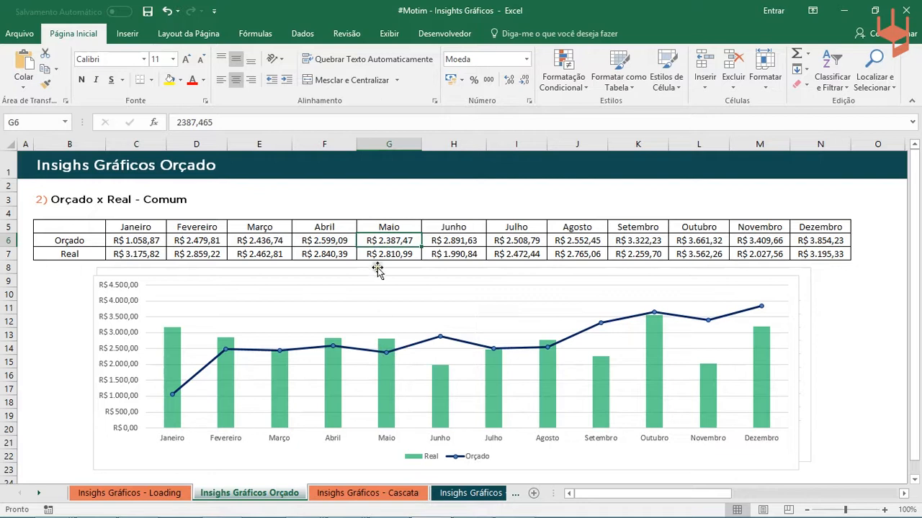
text(1000)
key(Return)
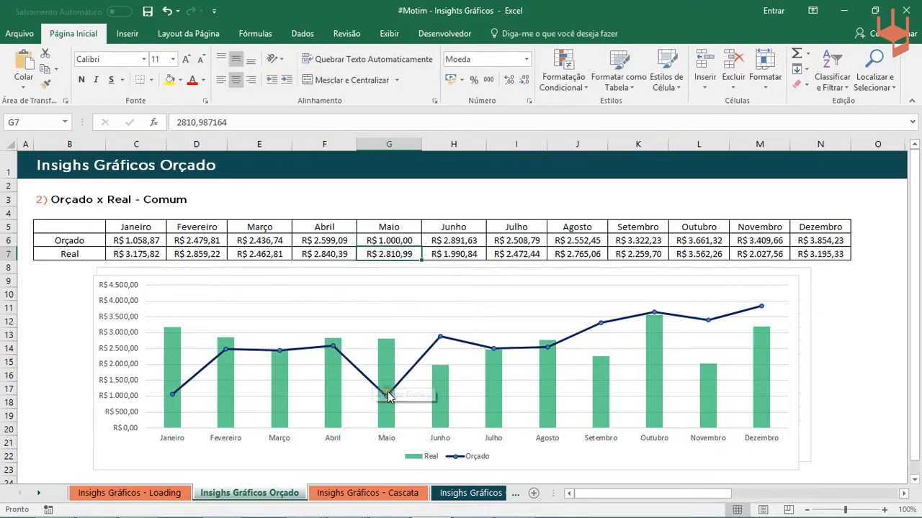
key(ctrl+z)
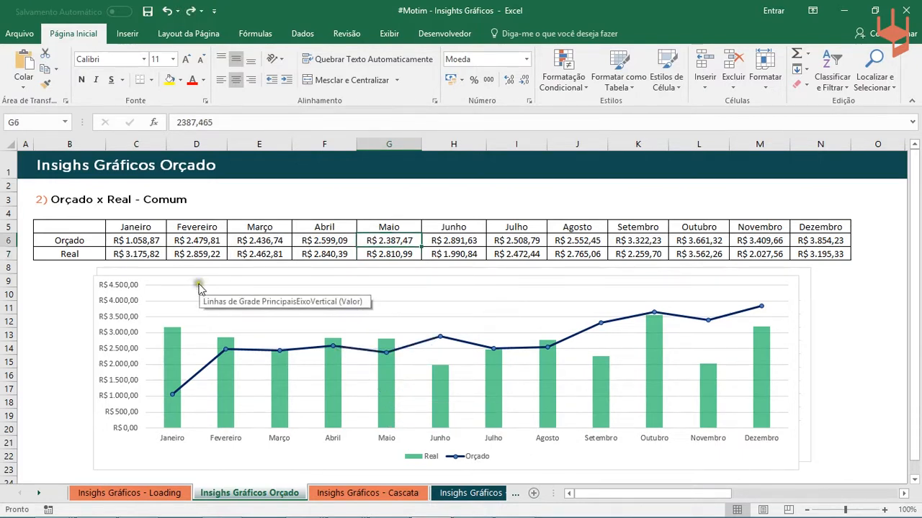
- Open the Insighs Gráficos - Cascata sheet and examine the finished waterfall chart and its source table
click(380, 493)
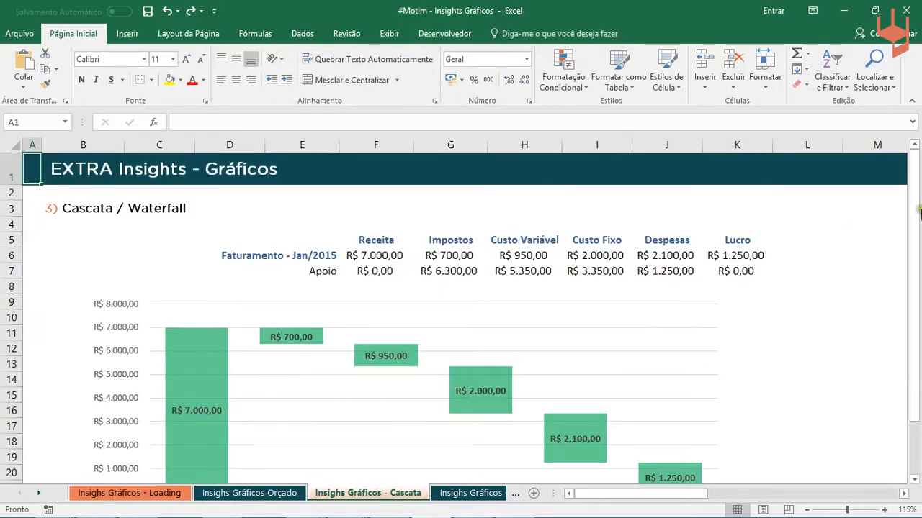
drag(914, 222, 915, 252)
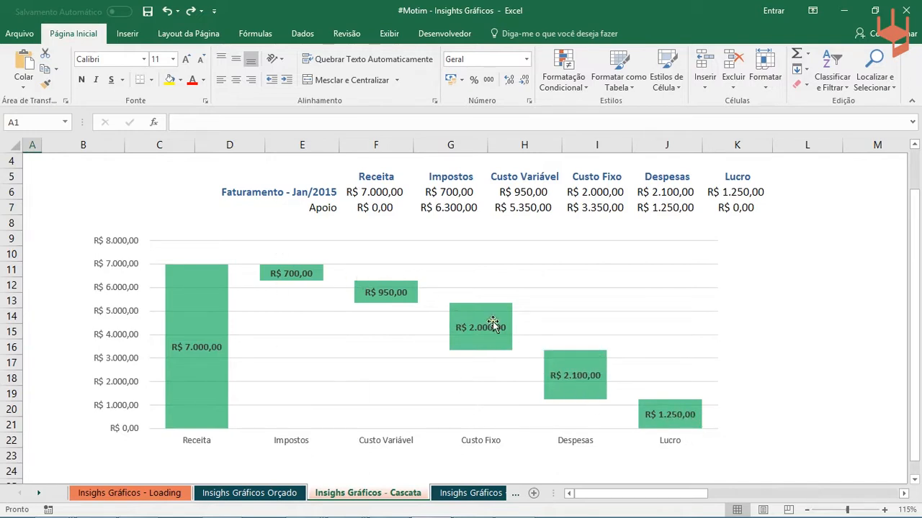
scroll(527, 295, up, 1)
scroll(504, 251, down, 2)
scroll(410, 267, up, 2)
drag(380, 243, 746, 276)
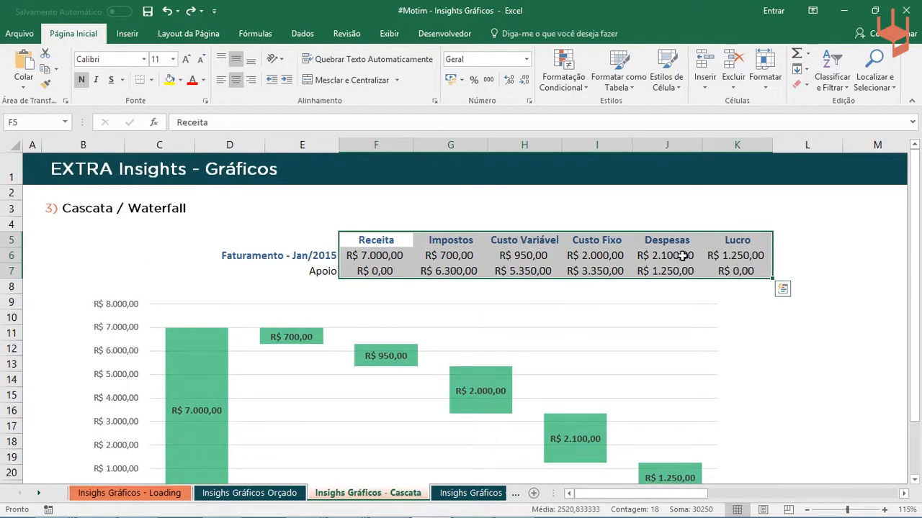
scroll(681, 256, down, 1)
scroll(680, 261, up, 1)
- Examine the Receita to Lucro categories with their Faturamento values and the Apoio support row
click(405, 240)
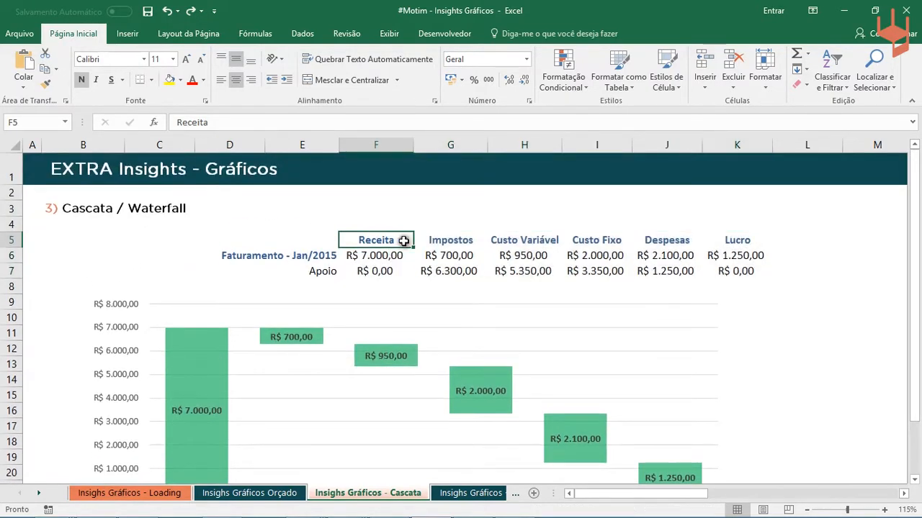
click(366, 255)
click(497, 256)
click(470, 268)
click(578, 258)
click(400, 255)
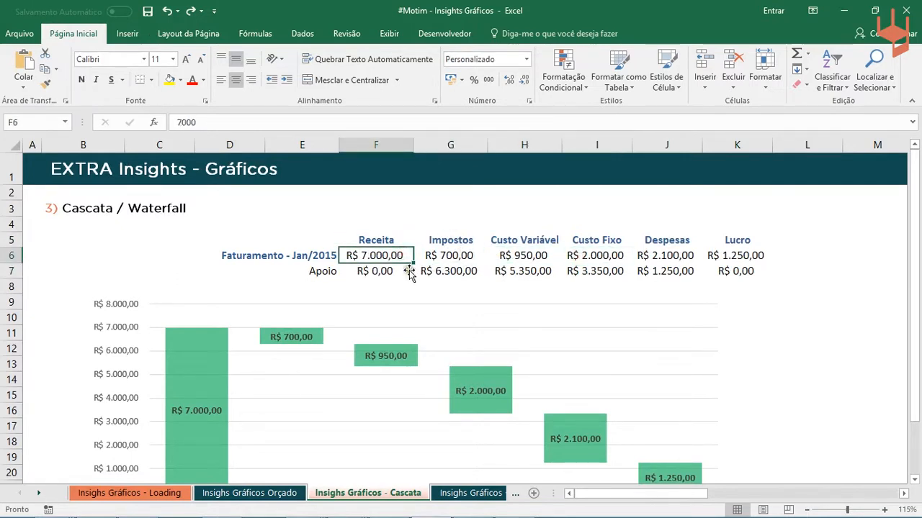
drag(375, 244, 769, 251)
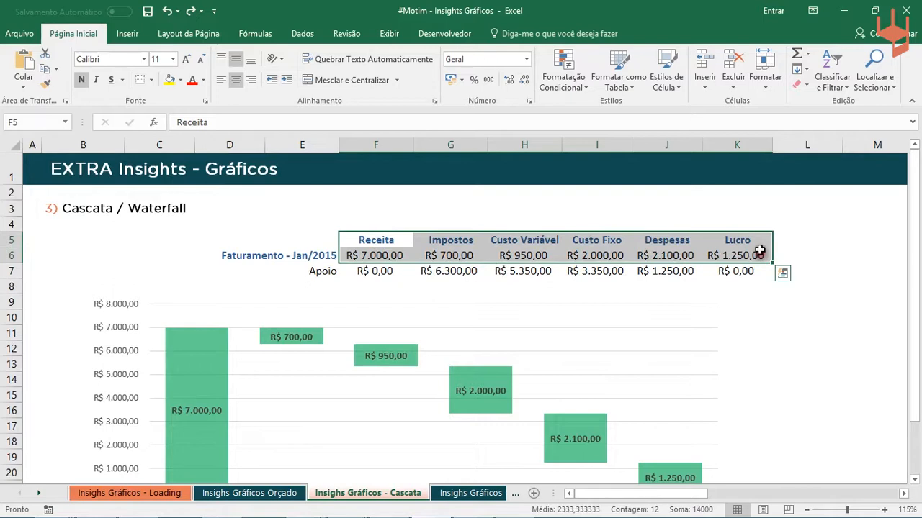
drag(333, 271, 756, 276)
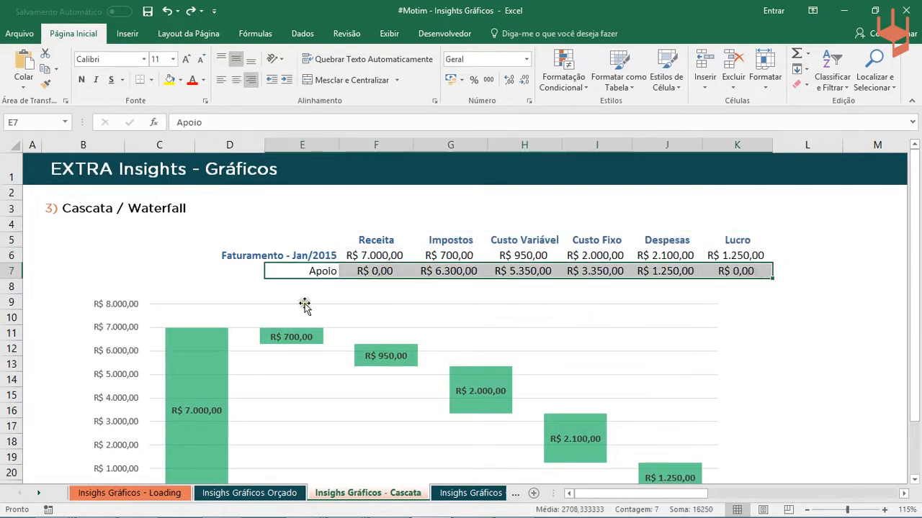
- Examine the Apoio row's formulas and fixed end values, and compare the row with the waterfall chart
click(451, 270)
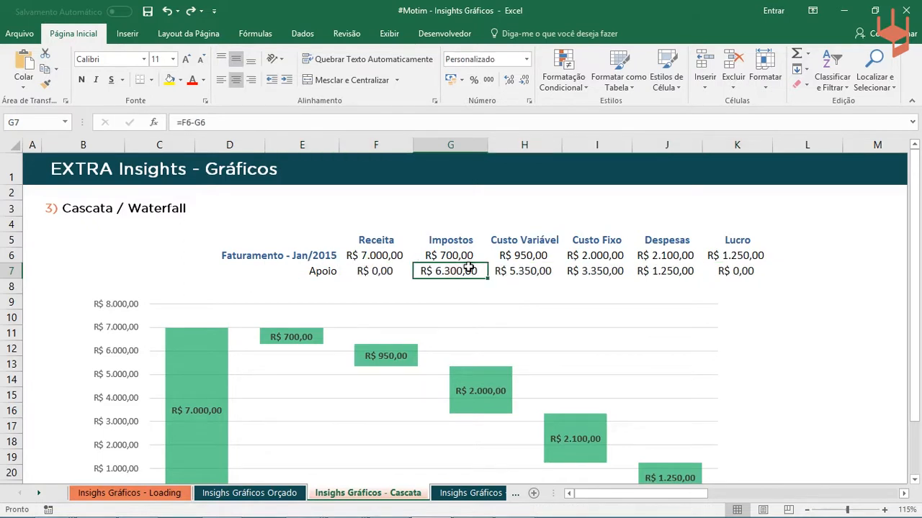
double_click(461, 271)
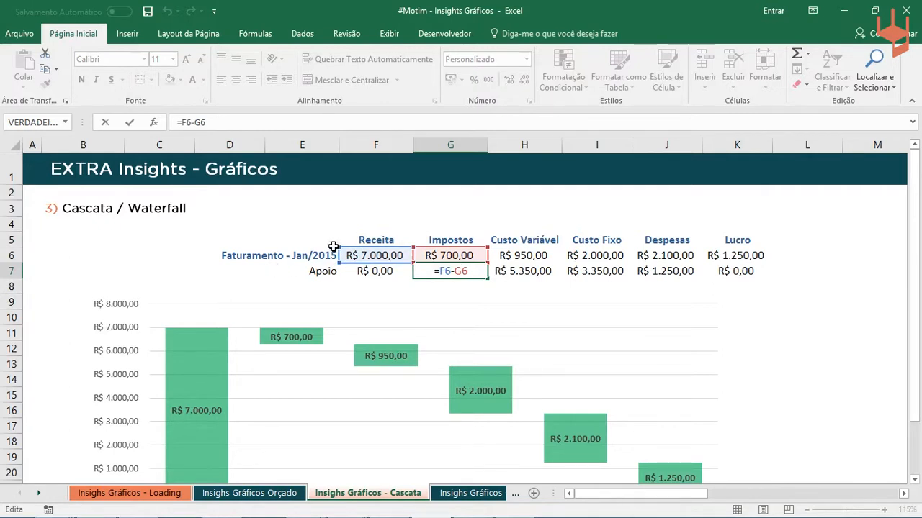
key(Escape)
double_click(526, 272)
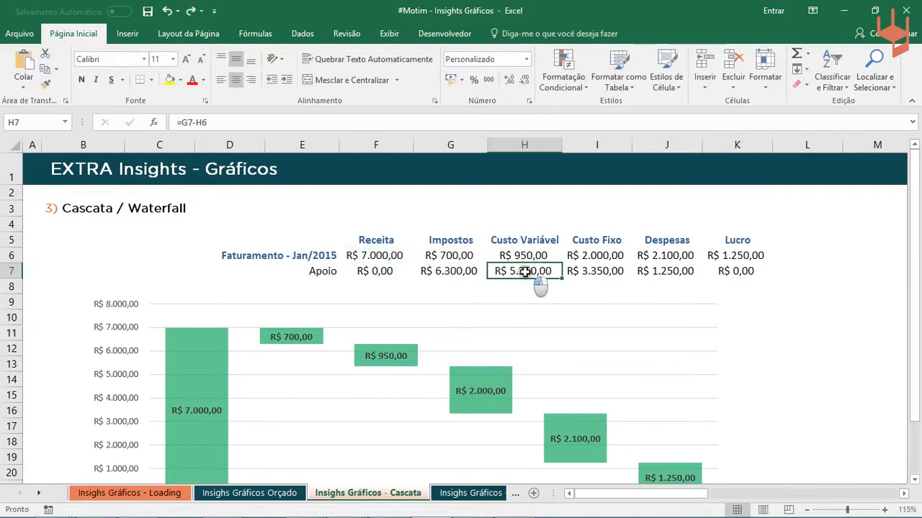
key(Escape)
double_click(607, 265)
key(Escape)
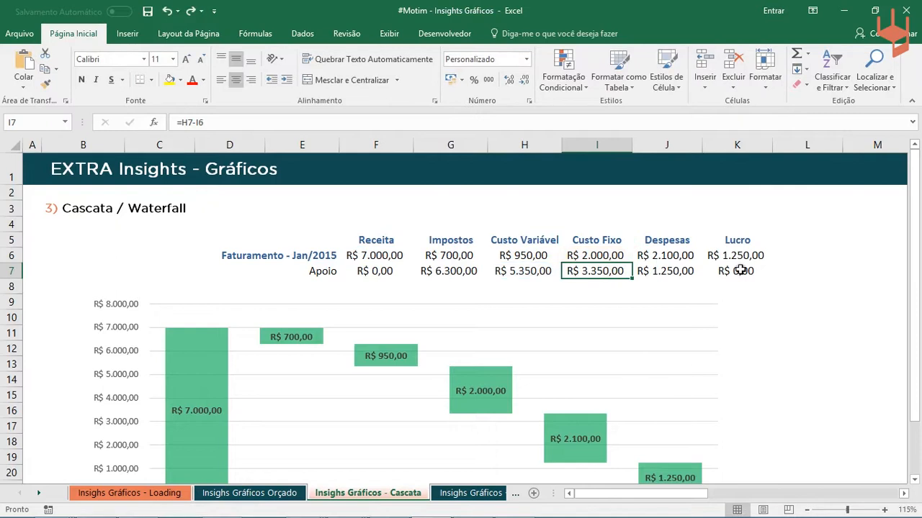
click(737, 268)
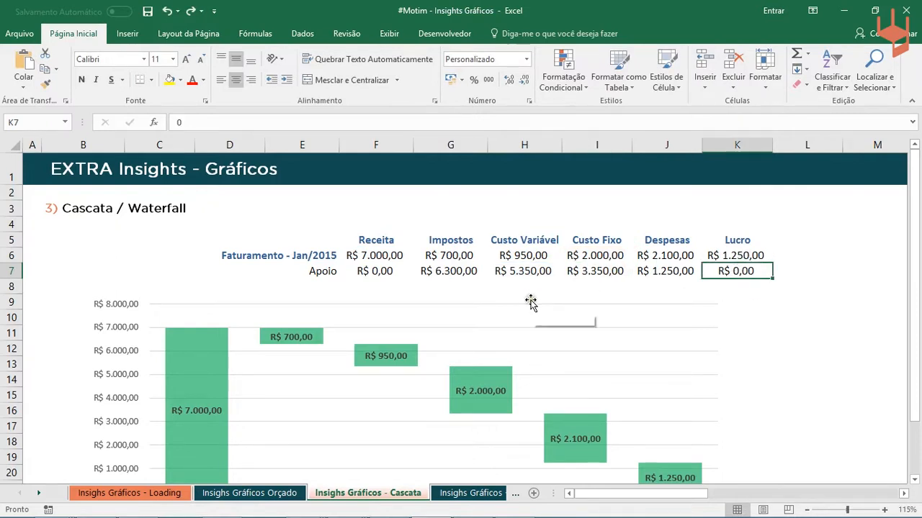
click(383, 260)
click(386, 271)
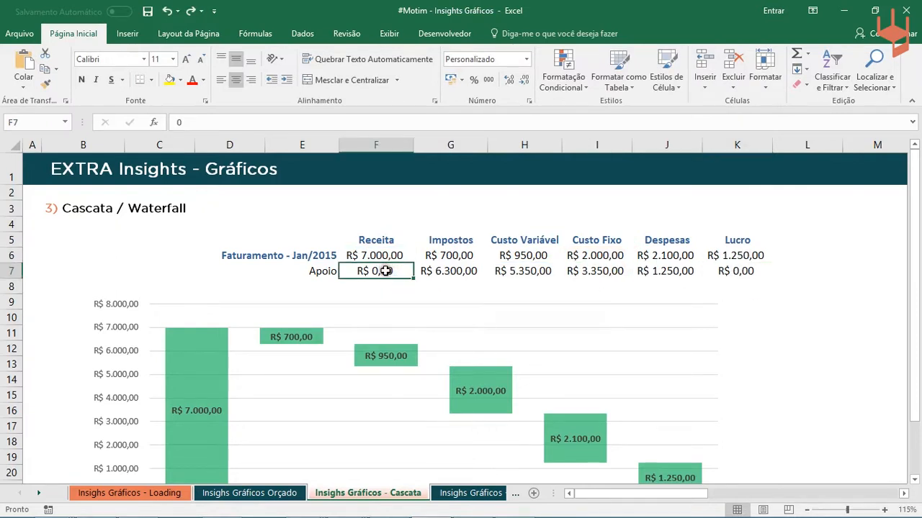
scroll(386, 271, down, 1)
scroll(386, 270, up, 1)
scroll(402, 271, down, 1)
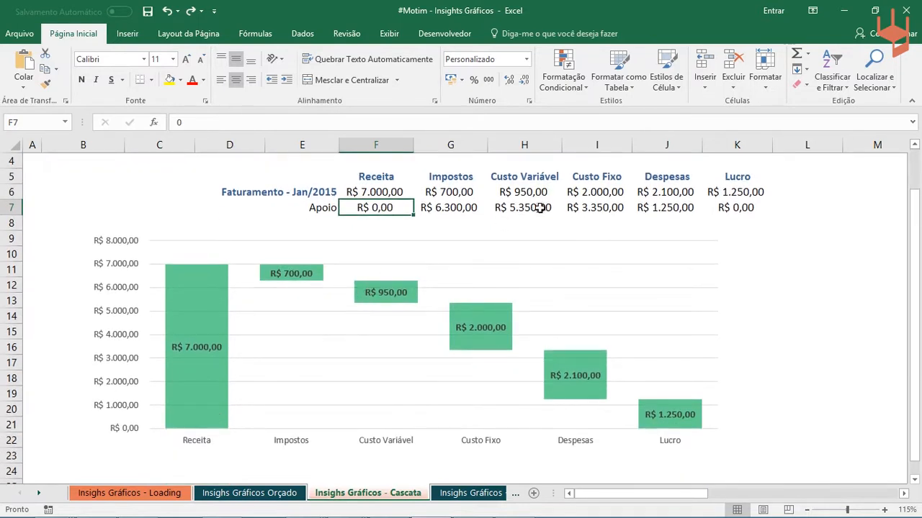
- Insert a Coluna Empilhada chart from F5:K7, place it below the table and widen it to the edge of column K
drag(759, 176, 385, 216)
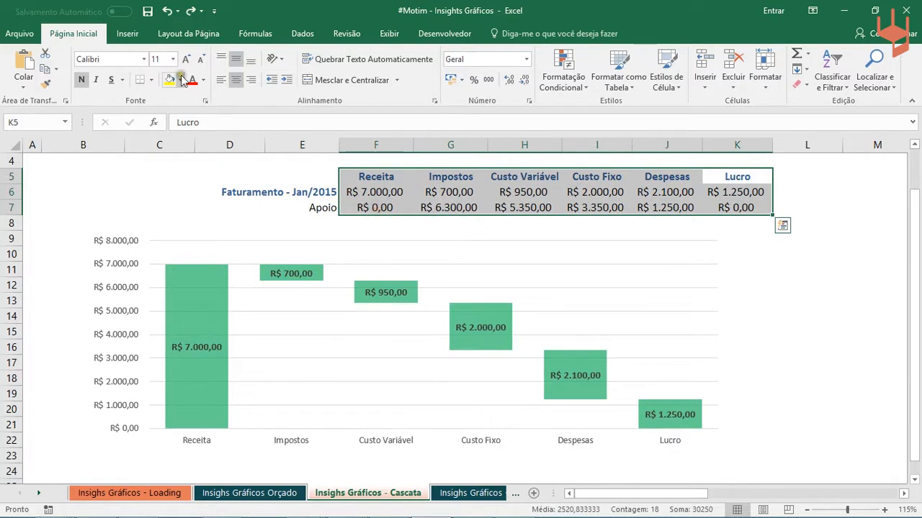
click(127, 33)
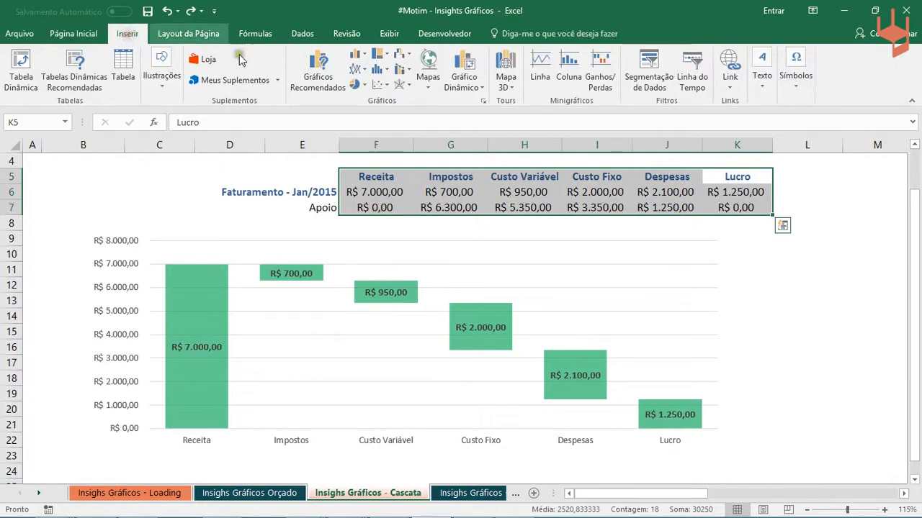
click(360, 56)
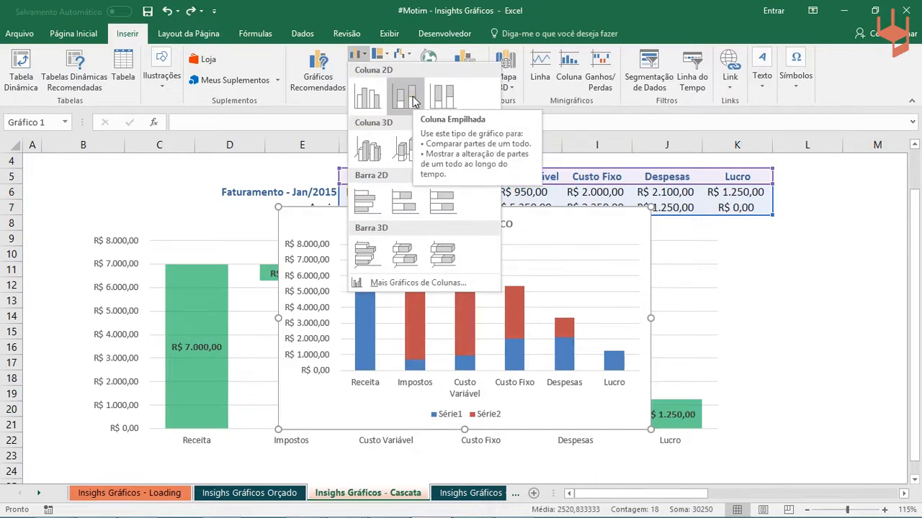
click(414, 101)
mouse_move(586, 247)
mouse_down()
mouse_move(644, 247)
mouse_move(582, 248)
mouse_up()
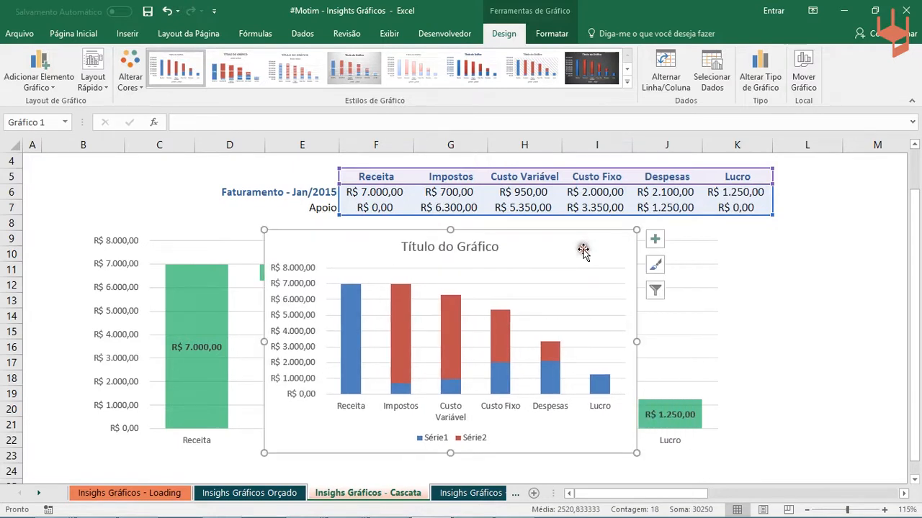
drag(640, 344, 778, 342)
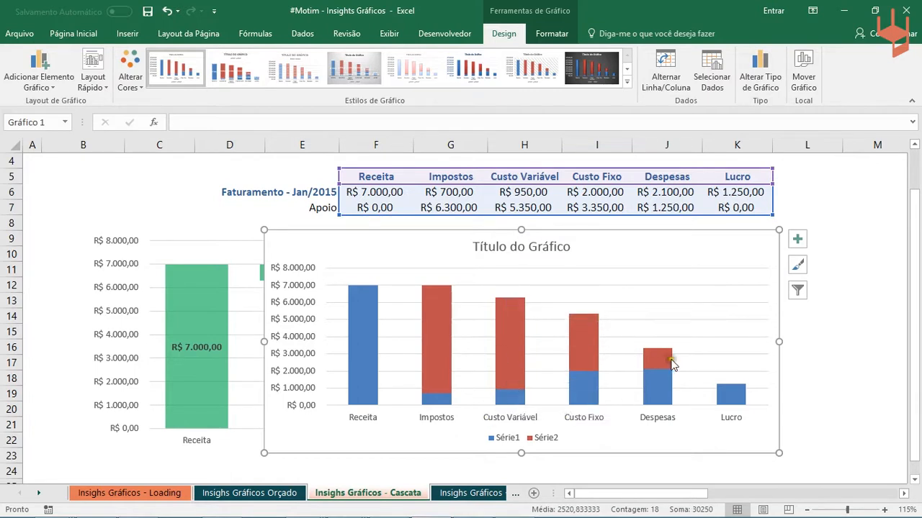
- Reposition the new chart over the sample's later columns and reorder its data series so that Série2 comes before Série1
drag(302, 264, 431, 275)
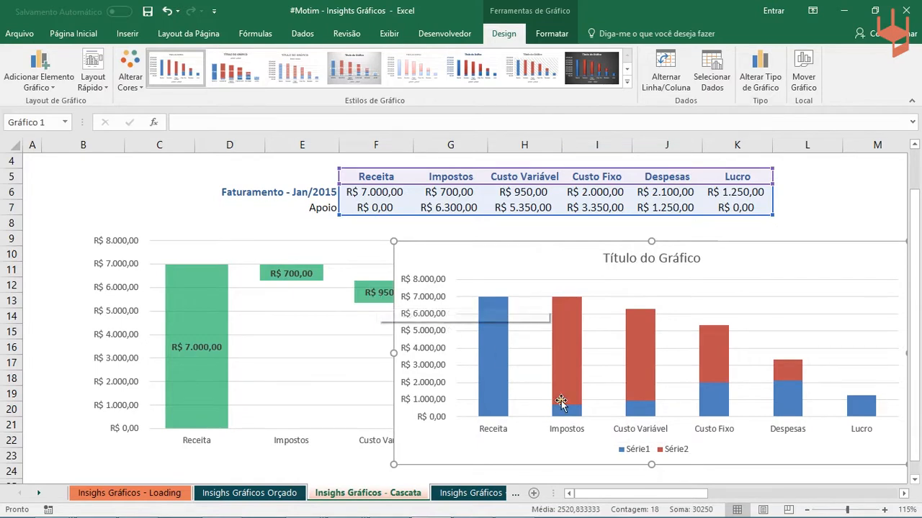
drag(543, 262, 458, 266)
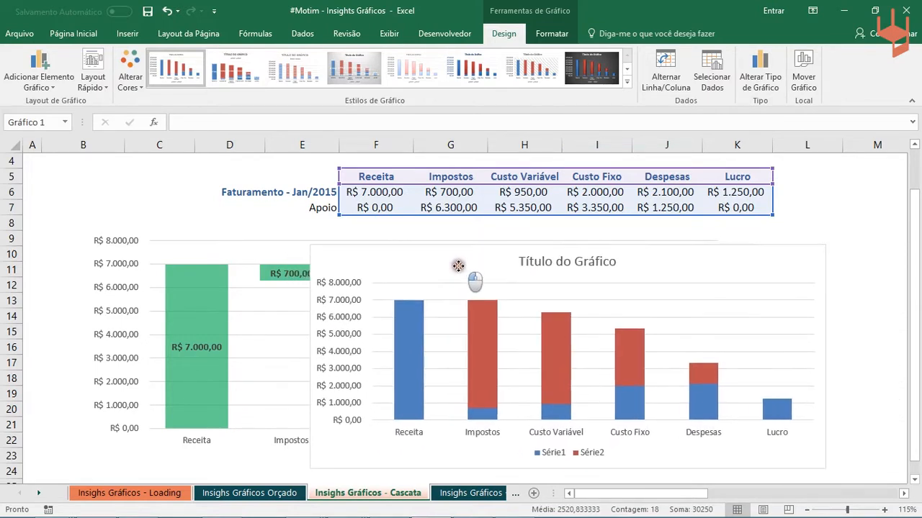
right_click(473, 318)
click(507, 378)
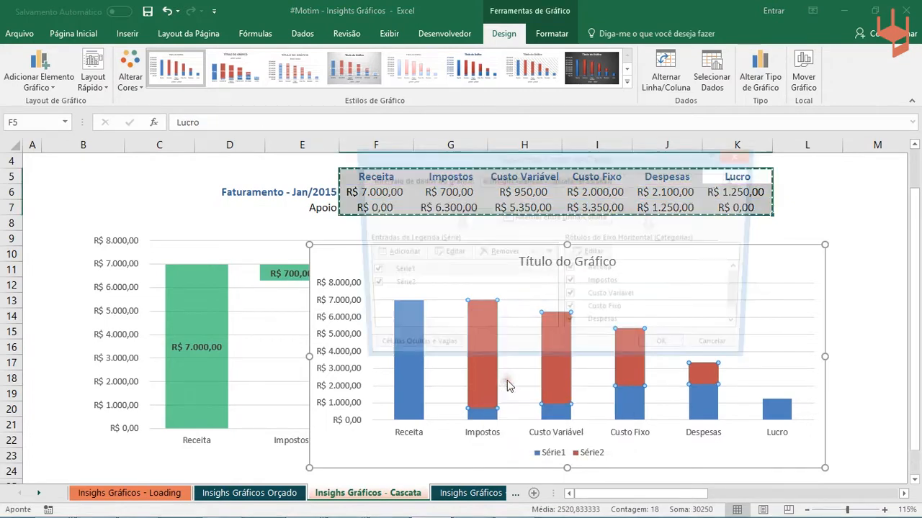
click(517, 288)
click(499, 272)
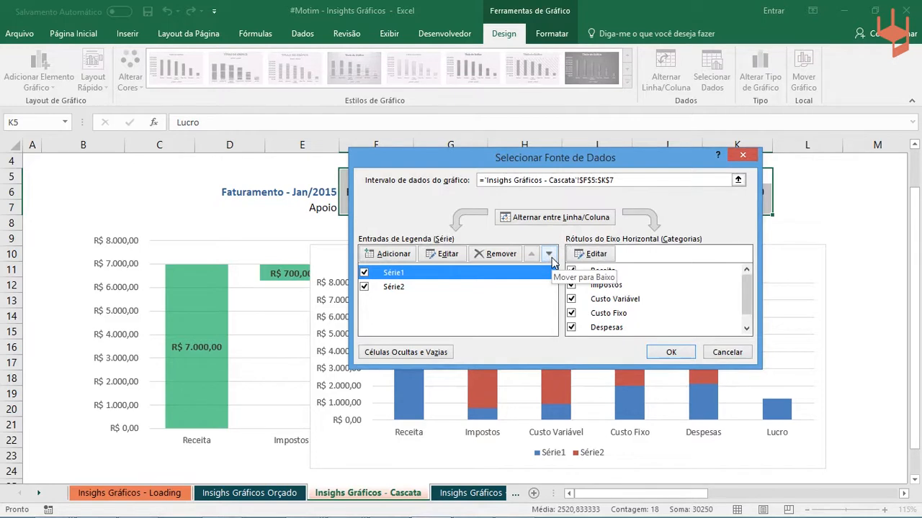
click(549, 254)
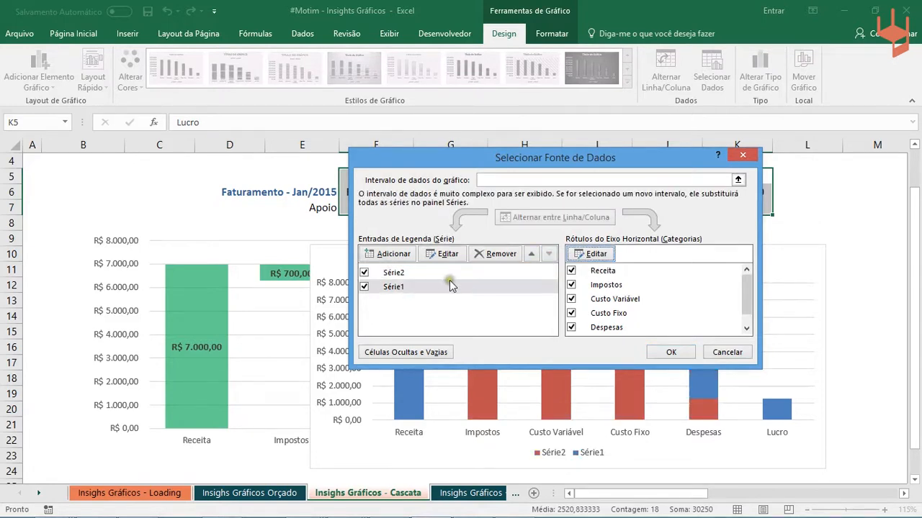
click(664, 352)
drag(432, 267, 451, 255)
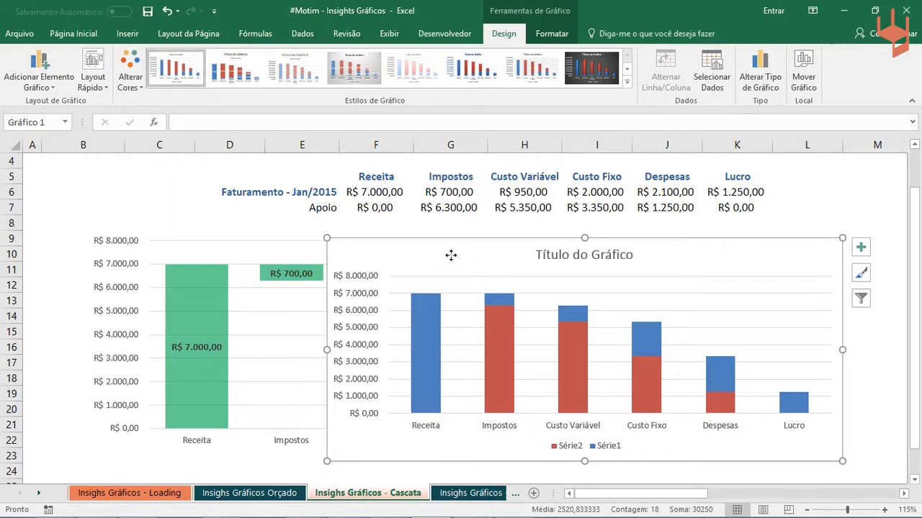
- Remove the fill from the Série2 support columns so only the Série1 blocks show
mouse_move(498, 327)
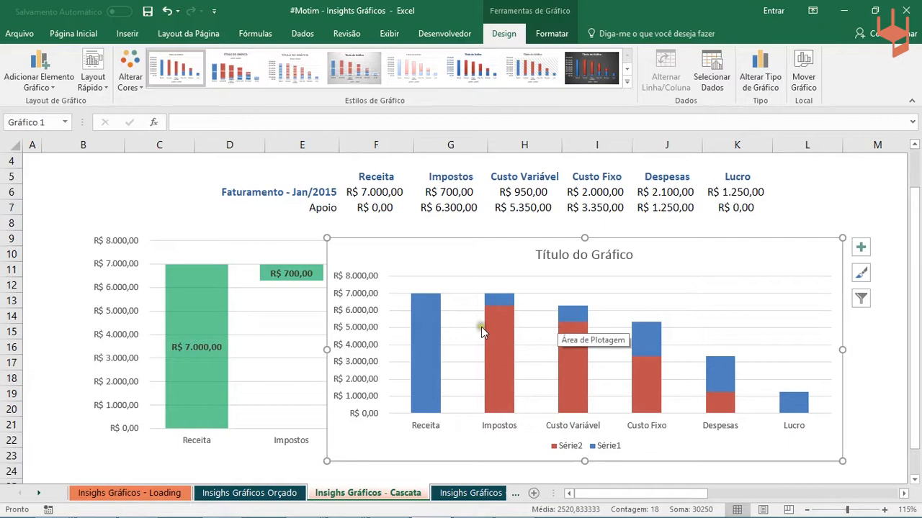
click(502, 333)
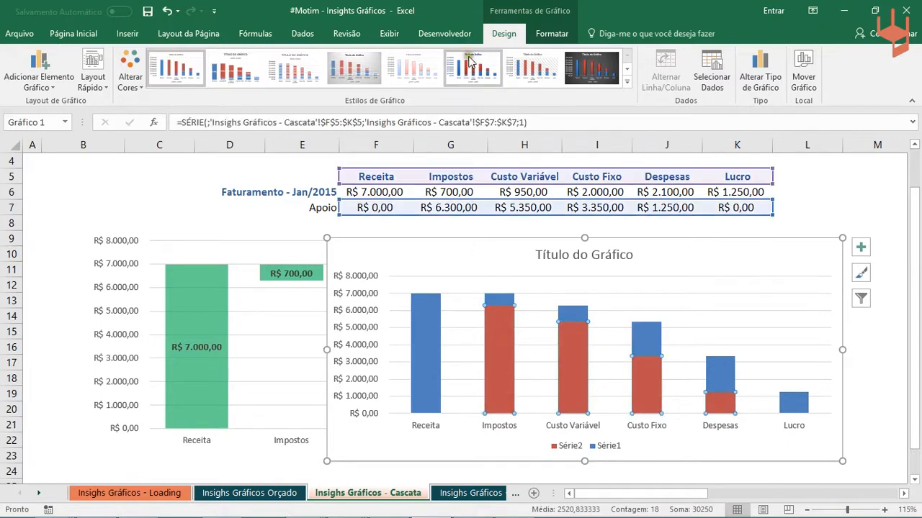
click(552, 33)
click(414, 54)
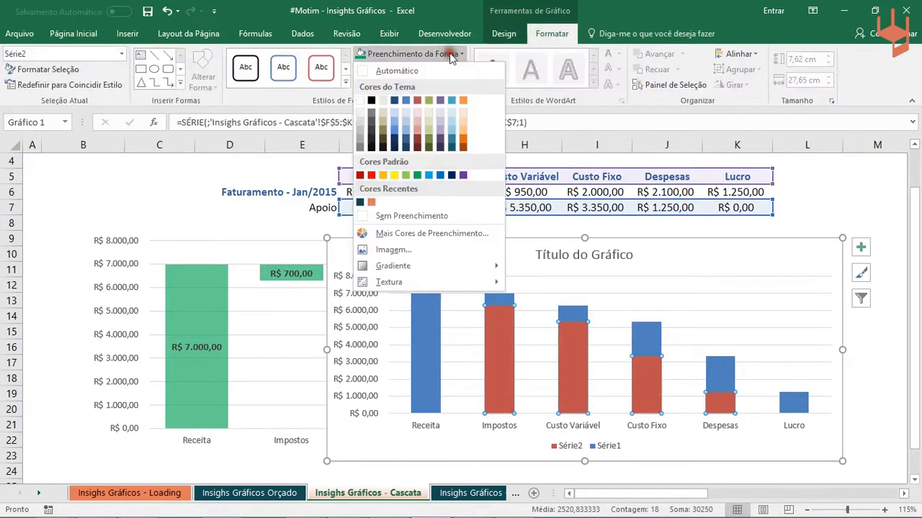
click(405, 216)
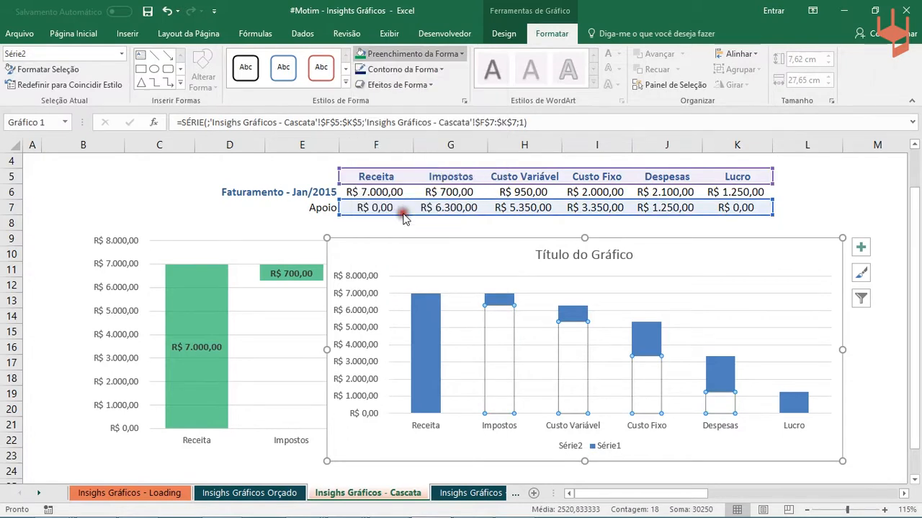
click(544, 316)
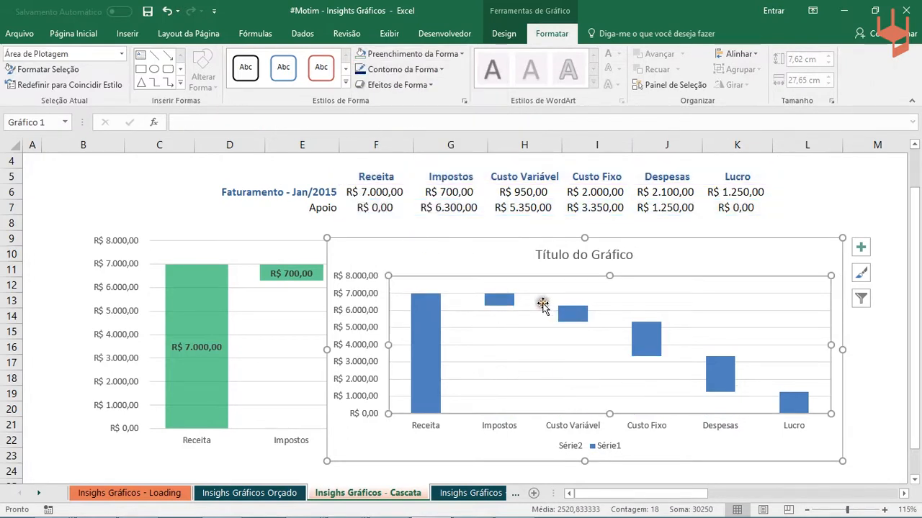
scroll(531, 372, up, 1)
scroll(531, 373, down, 1)
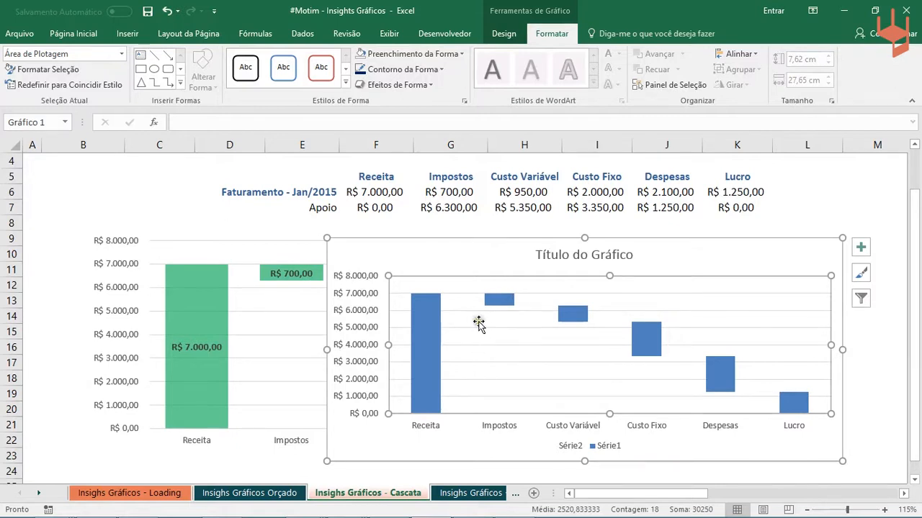
mouse_move(492, 335)
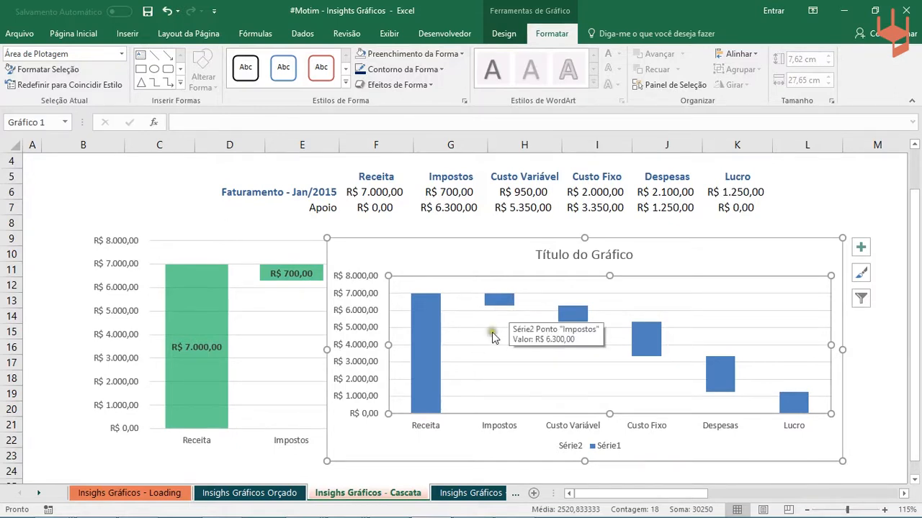
- Fill the Série1 columns with the standard green colour
click(464, 307)
click(433, 330)
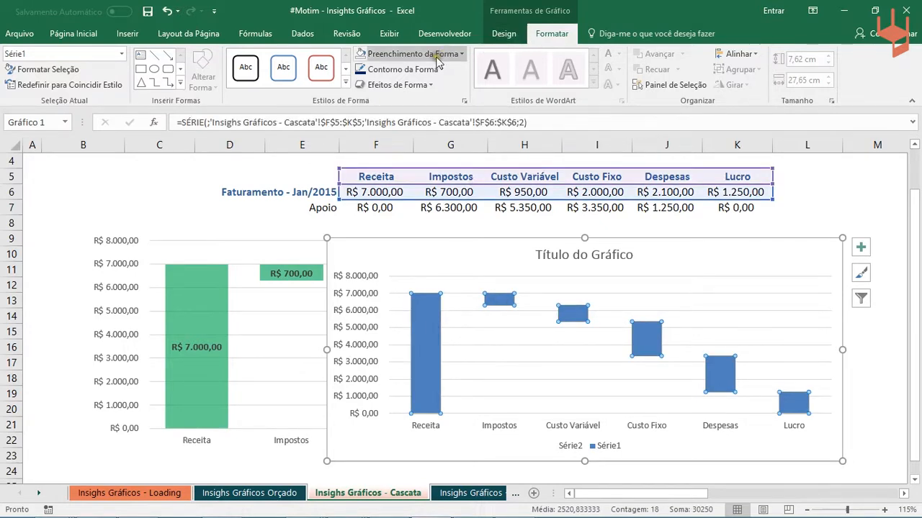
click(461, 54)
click(416, 176)
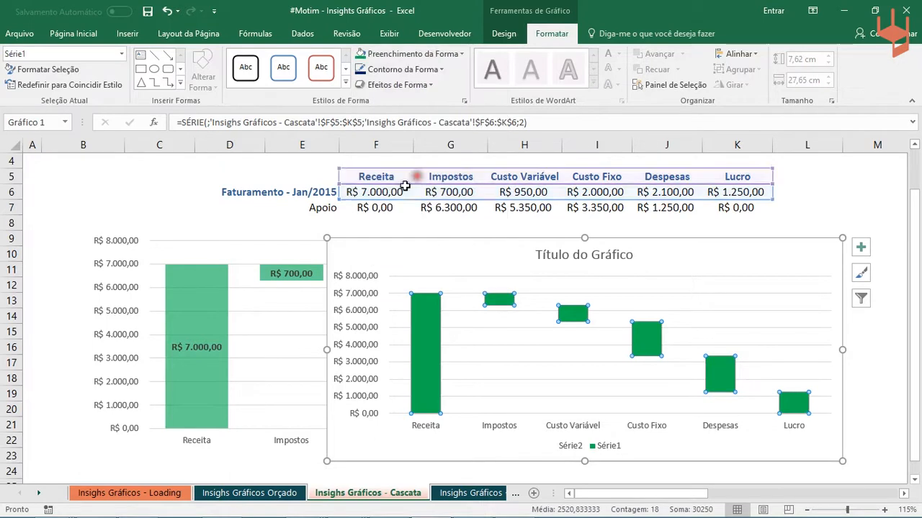
click(189, 206)
- Set the transparency of the Série1 columns' solid fill to 50%
click(422, 329)
double_click(422, 331)
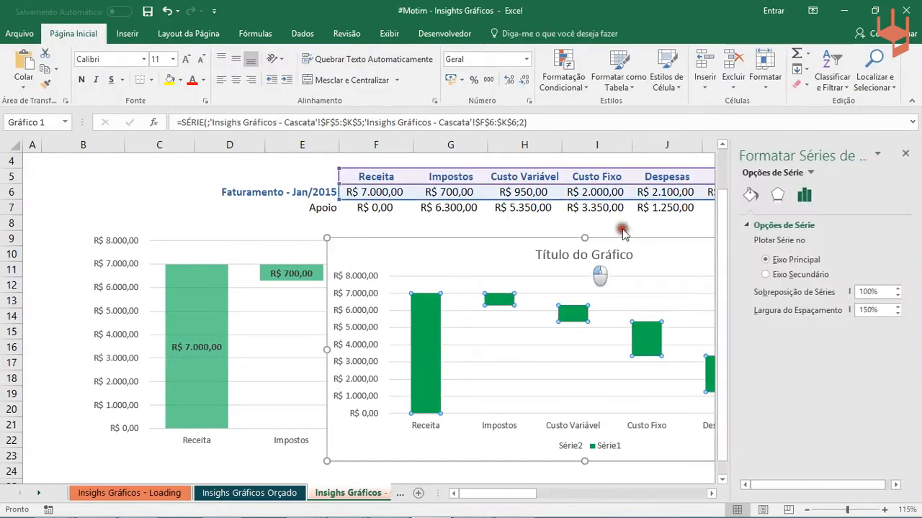
click(753, 195)
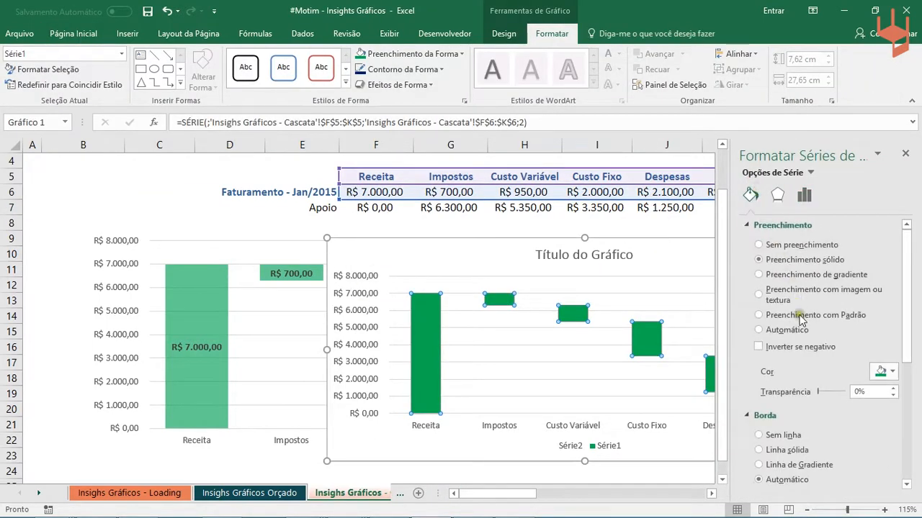
drag(818, 392, 827, 398)
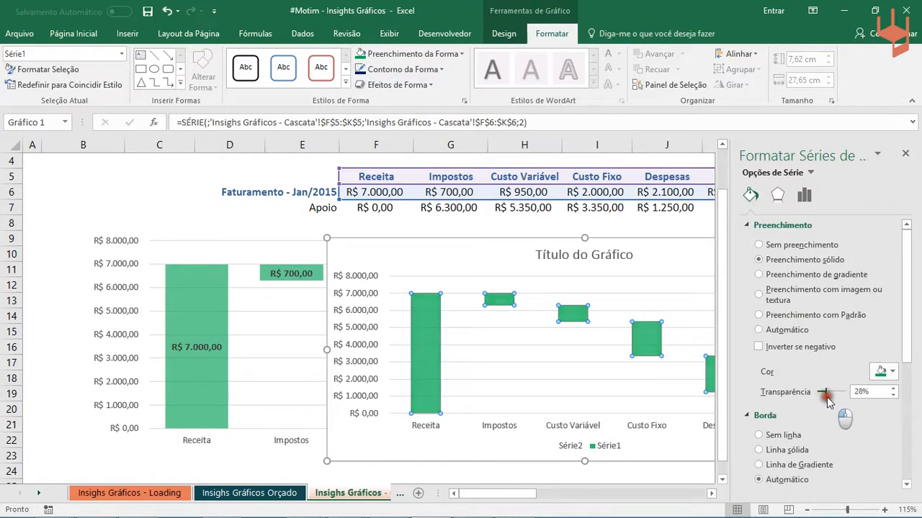
drag(827, 398, 834, 397)
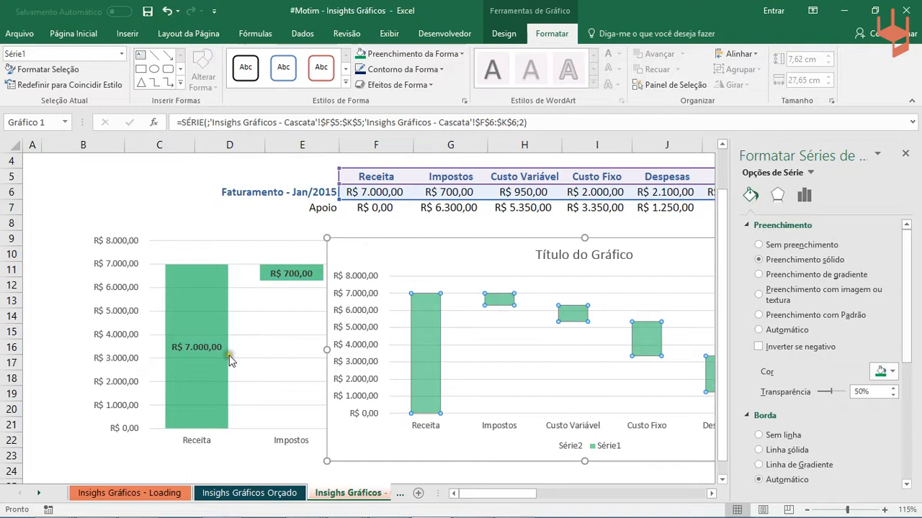
click(205, 202)
- Add data labels to the Série1 columns, nudge the chart slightly upward and close the formatting pane
click(427, 338)
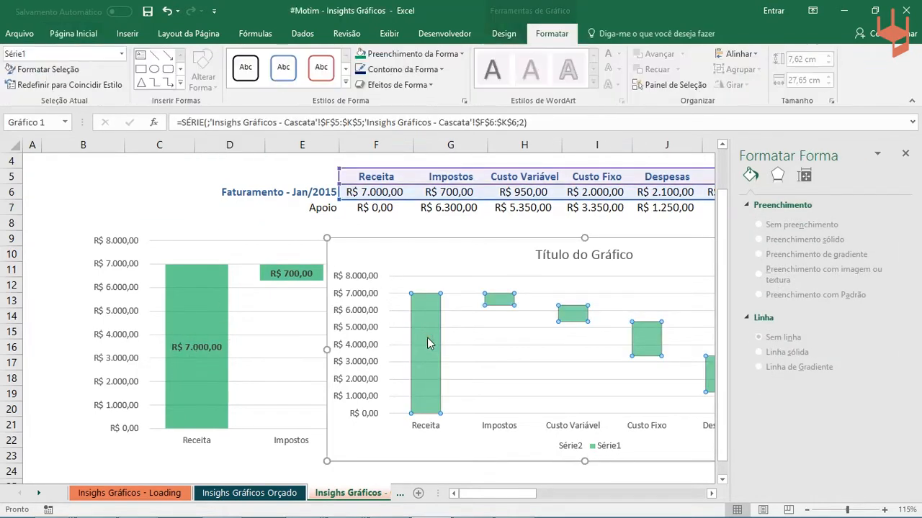
right_click(427, 337)
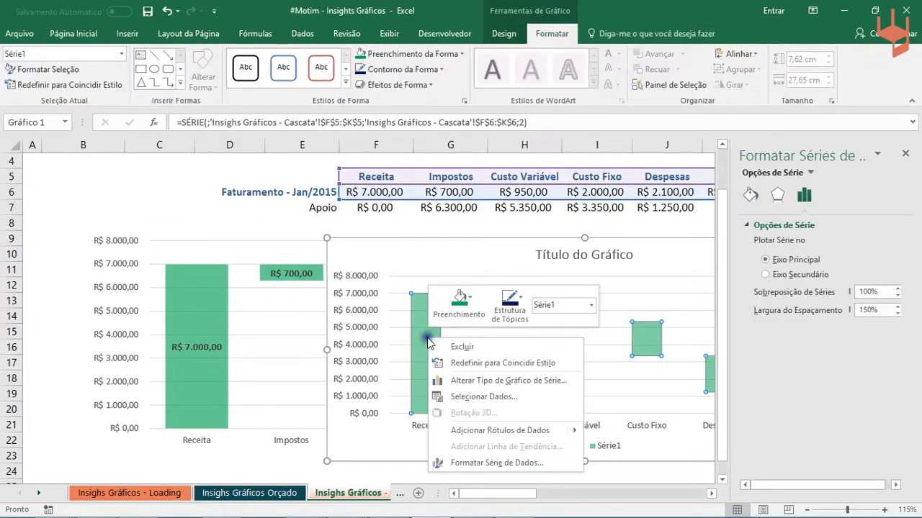
click(483, 432)
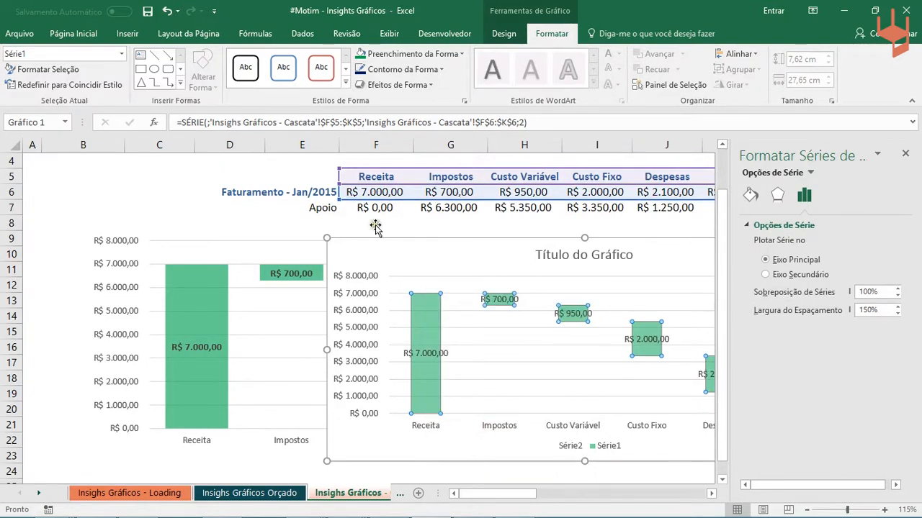
mouse_move(374, 237)
mouse_down()
mouse_move(344, 247)
mouse_move(373, 233)
mouse_up()
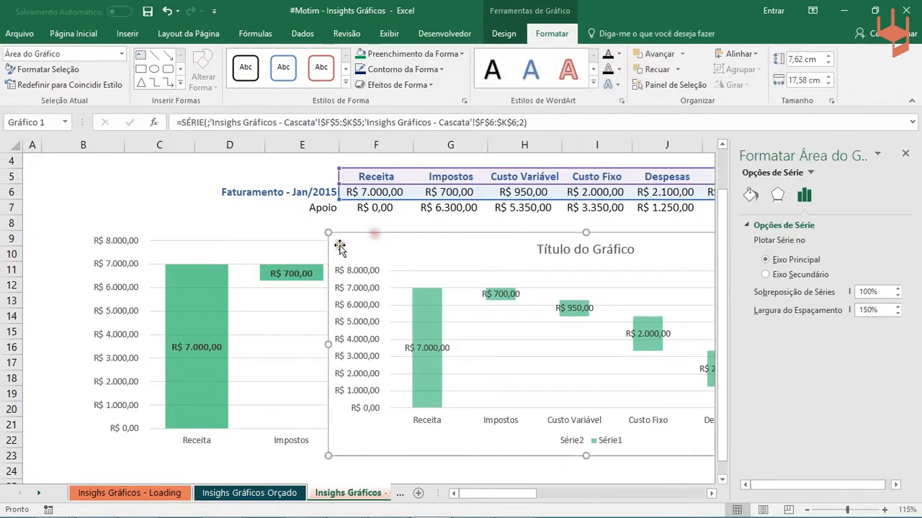
click(906, 154)
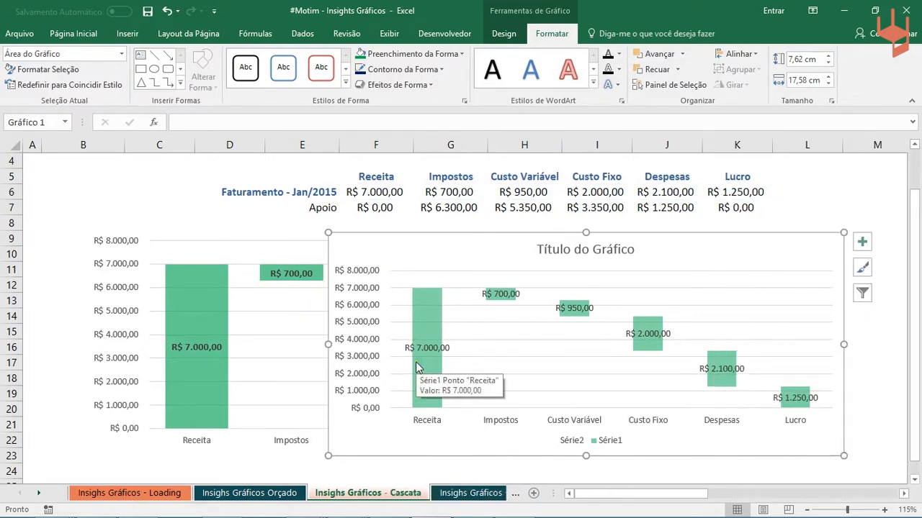
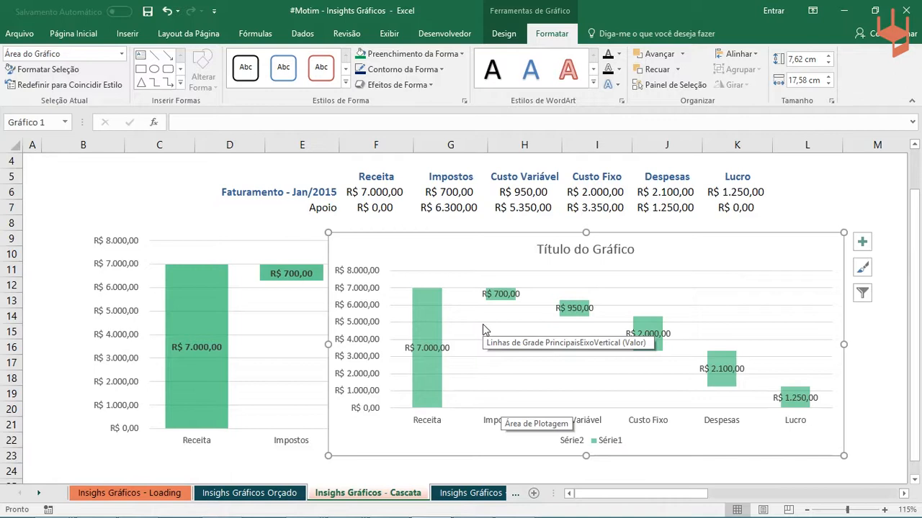
- Move the waterfall chart slightly up and to the left and set the gap width of its Série1 columns to 50%
drag(432, 247, 399, 238)
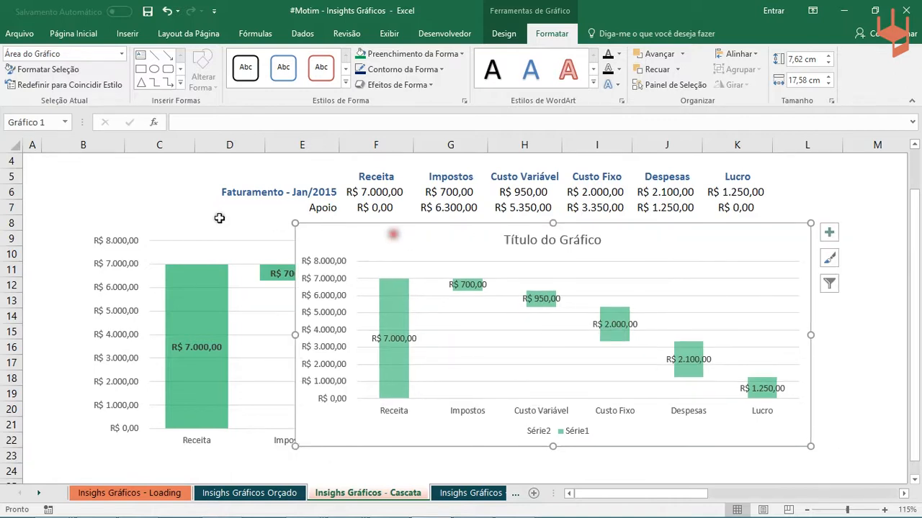
double_click(394, 305)
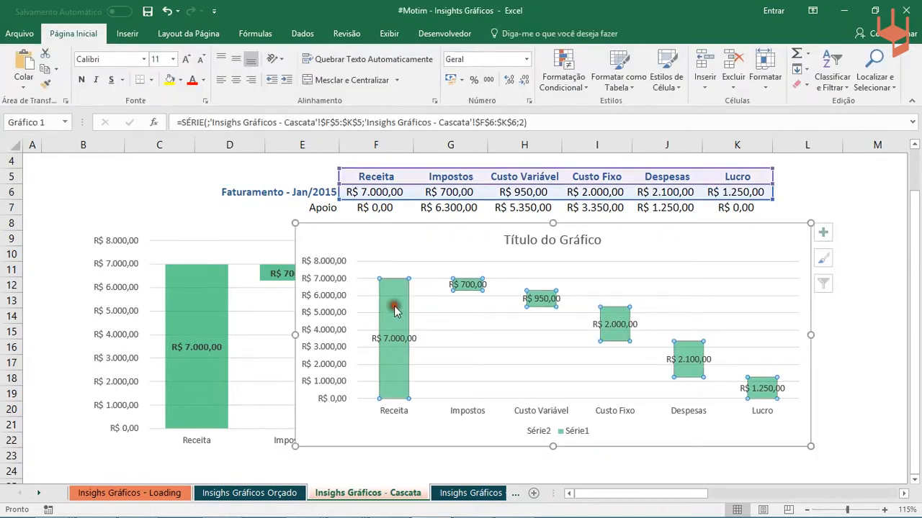
drag(888, 308, 787, 301)
text(50)
key(Return)
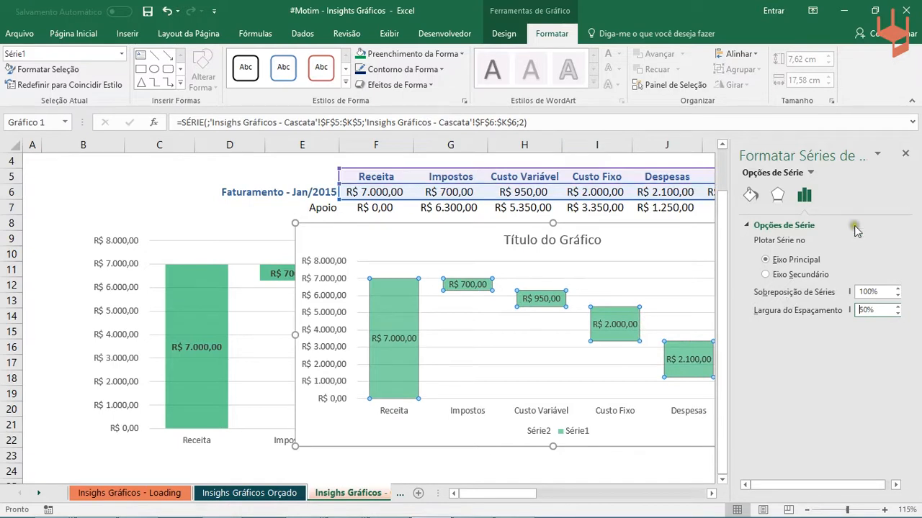
- Try a gap width of 10% on the Série1 columns
drag(878, 311, 778, 282)
text(10)
key(Return)
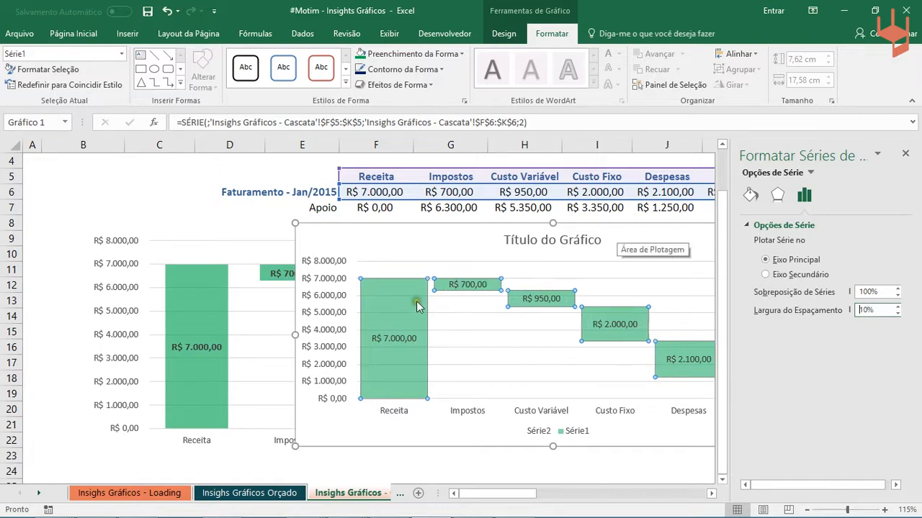
- Return the Série1 gap width to 50% and close the formatting pane
click(757, 306)
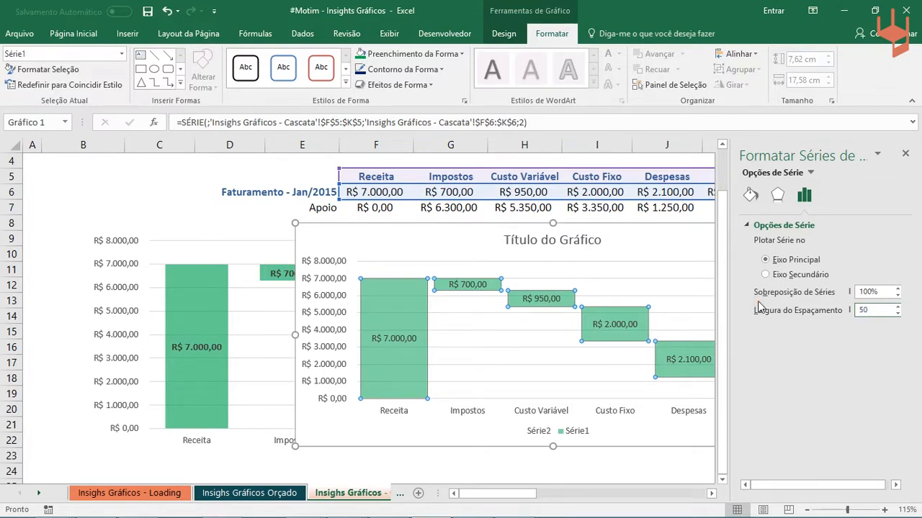
text(50)
key(Return)
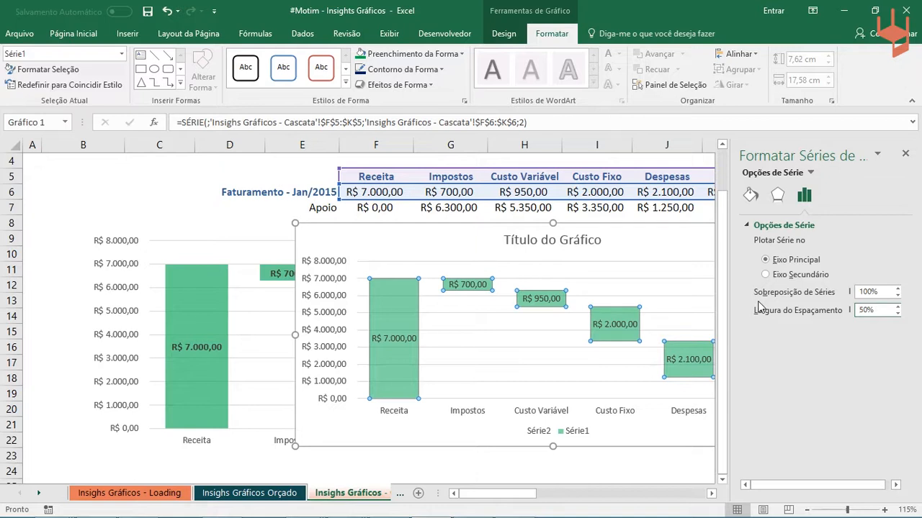
click(904, 155)
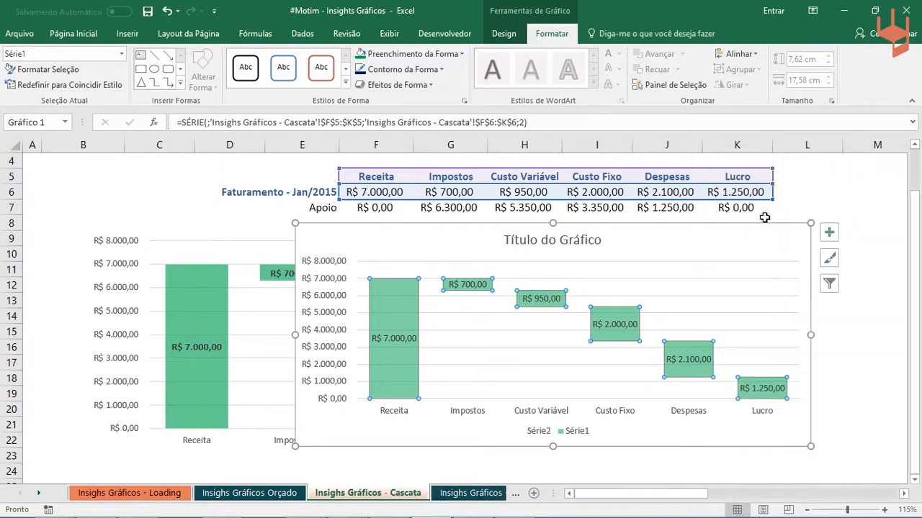
- Delete the chart title and format the Série1 data labels as bold, size 10
click(500, 240)
key(Delete)
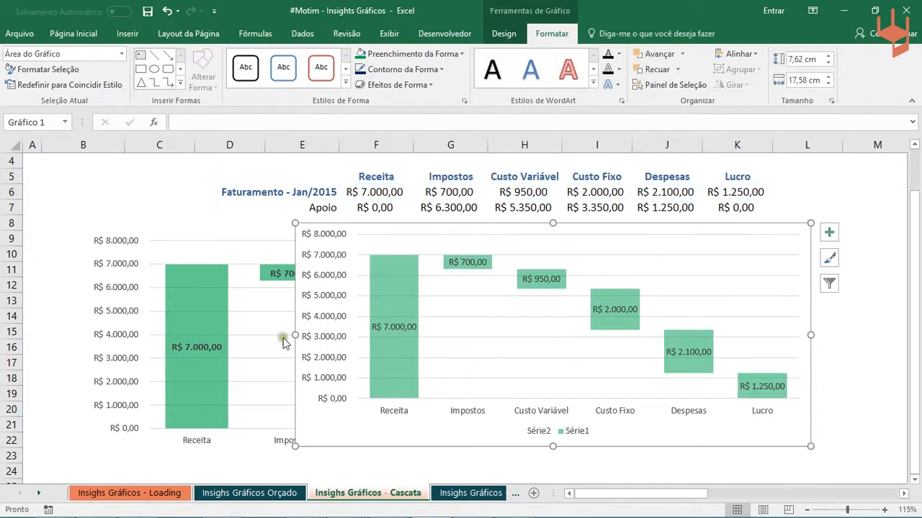
click(406, 329)
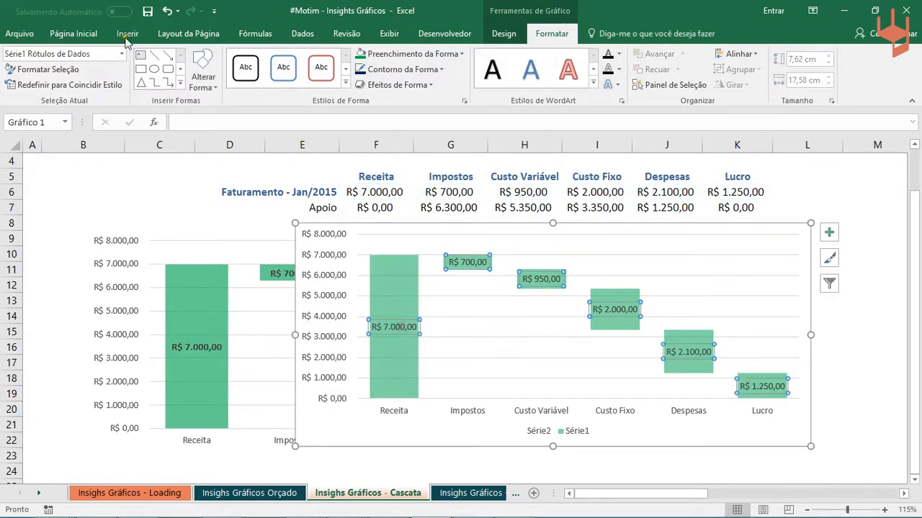
click(76, 34)
click(81, 79)
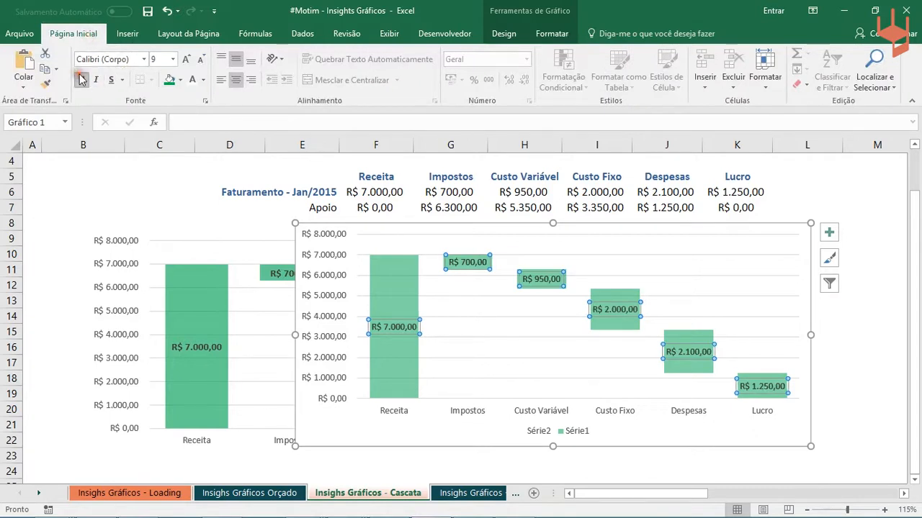
click(189, 60)
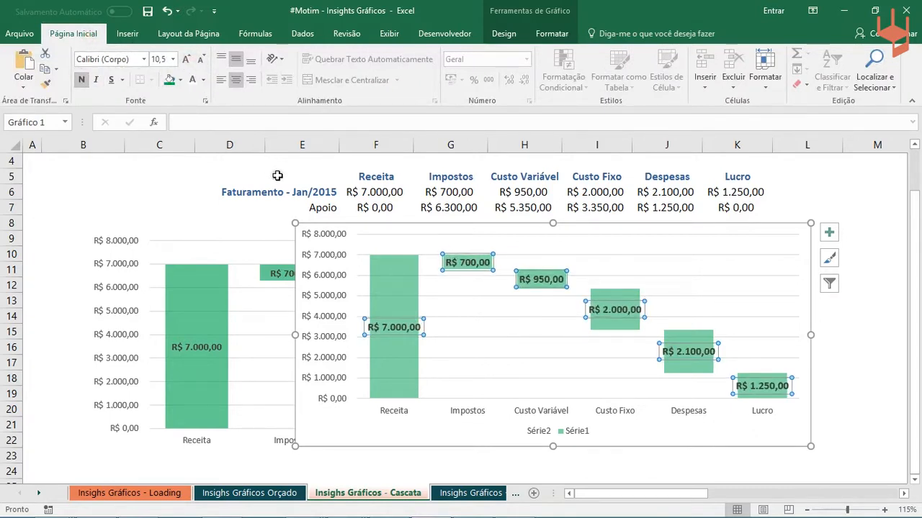
click(202, 61)
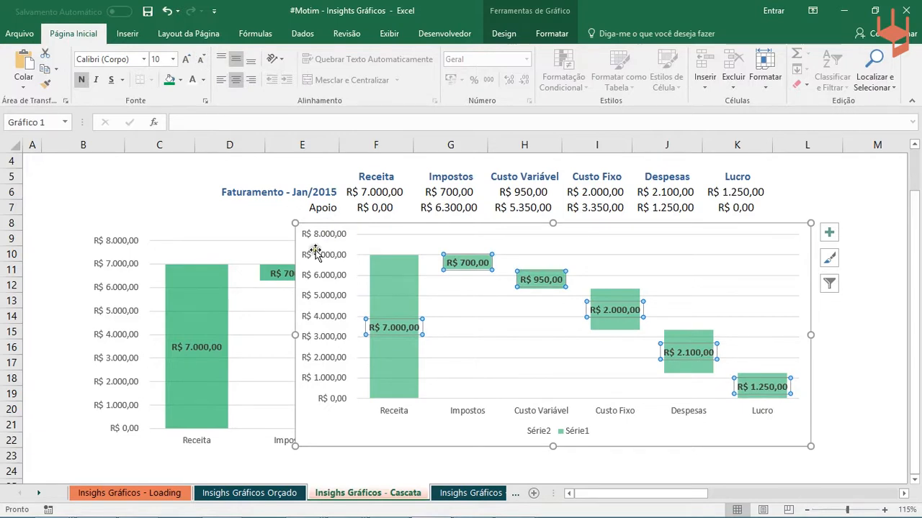
- Delete the chart legend, and widen and position the chart so it covers the sample waterfall below the table
click(542, 431)
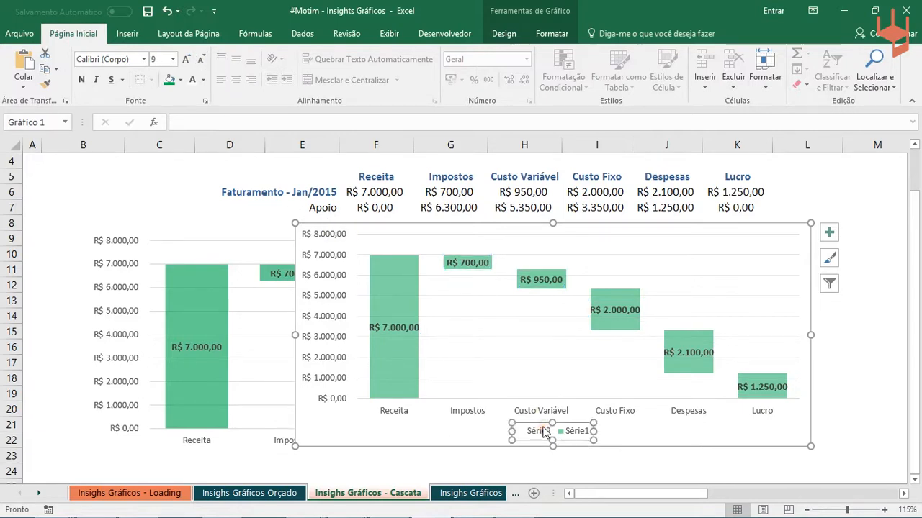
key(Delete)
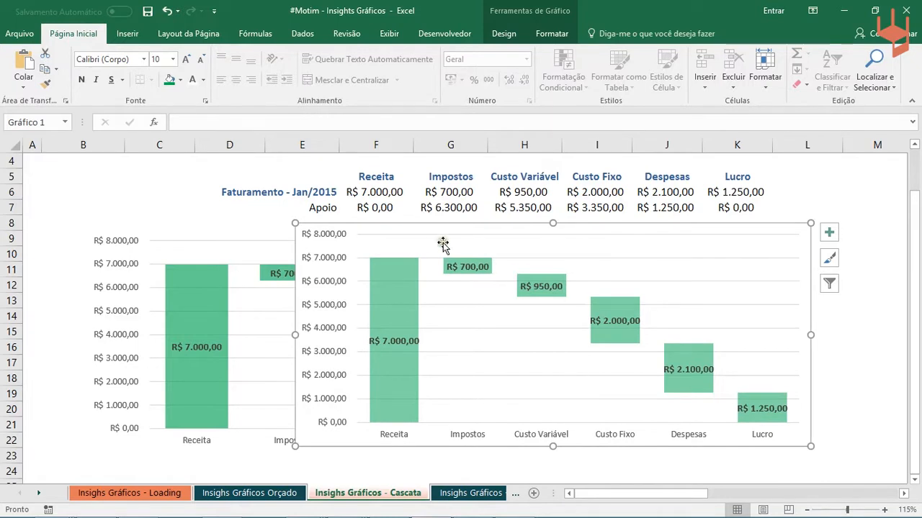
drag(296, 310, 135, 314)
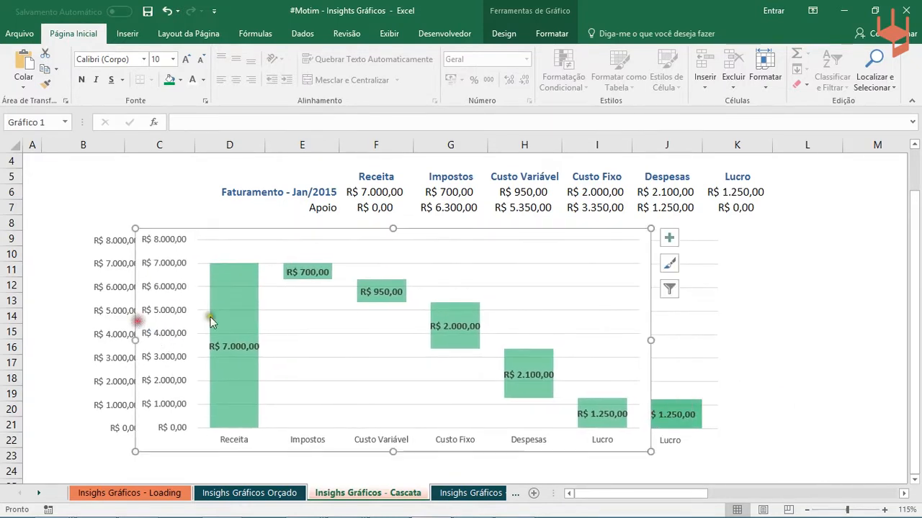
drag(650, 340, 783, 353)
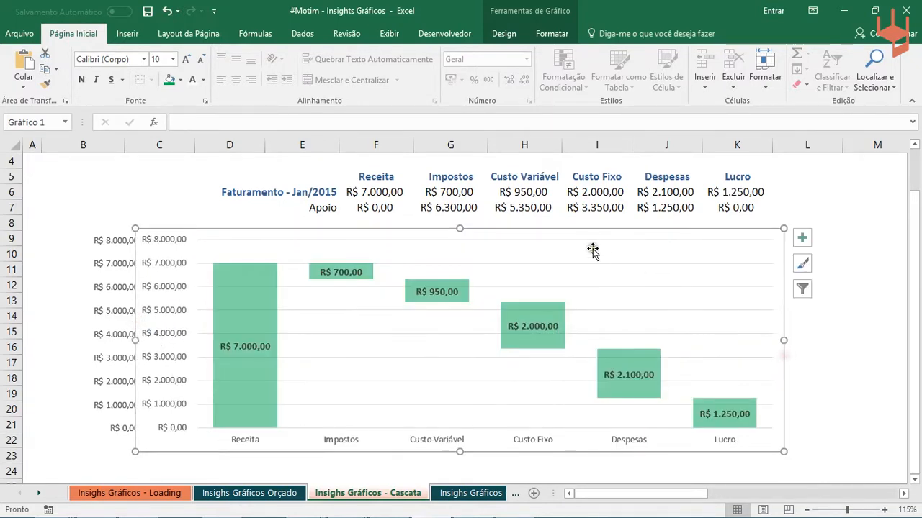
drag(589, 228, 528, 232)
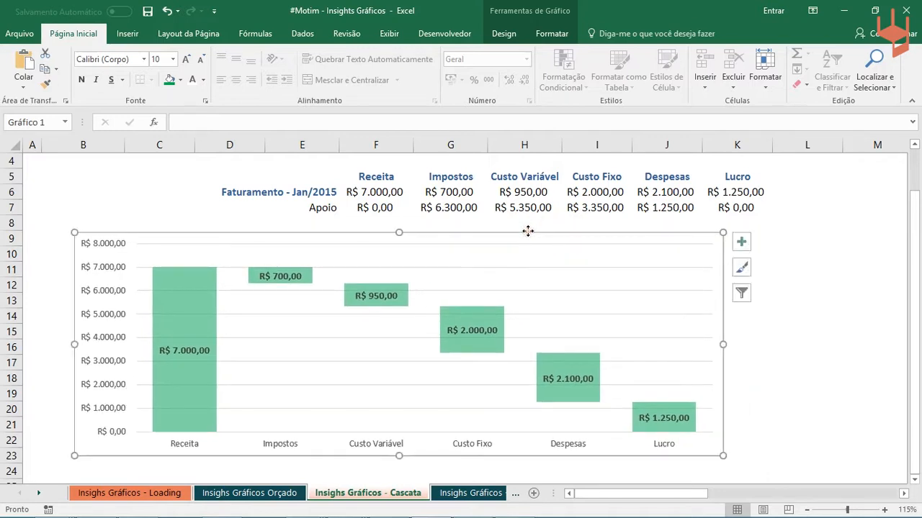
- Open the Insighs Gráficos - People Graph sheet and examine its data tables and the people chart below them
click(481, 492)
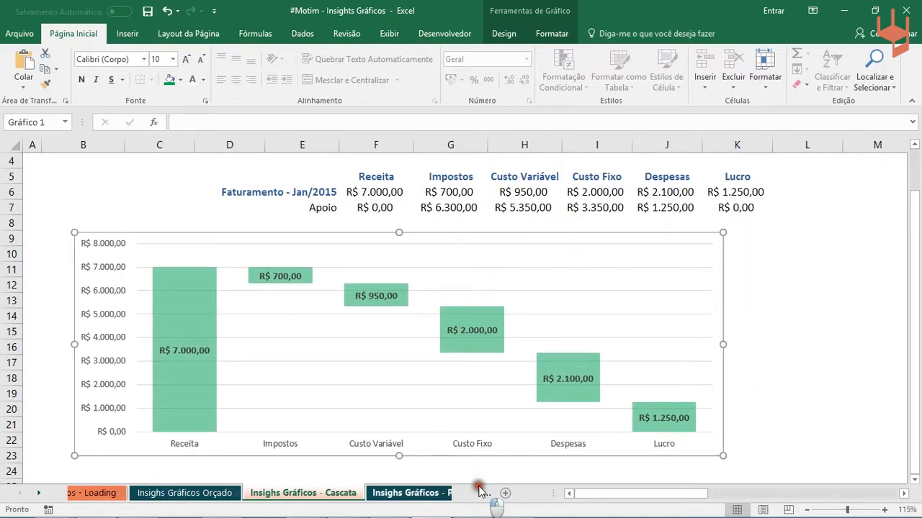
scroll(660, 251, up, 1)
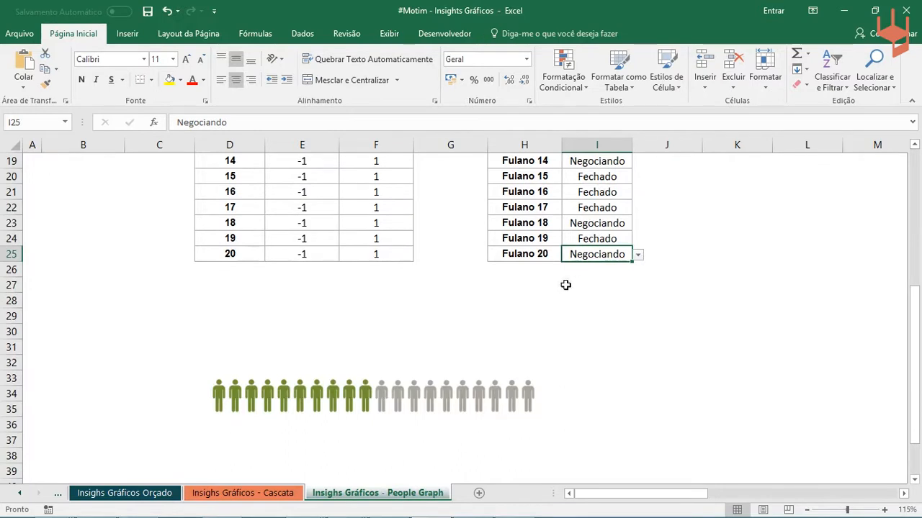
scroll(389, 317, up, 1)
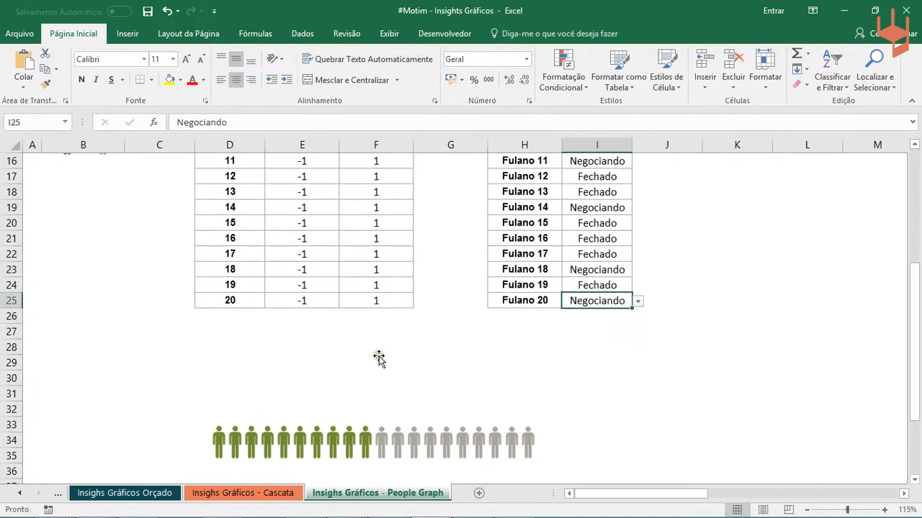
scroll(379, 360, down, 1)
scroll(379, 360, up, 3)
scroll(432, 370, down, 3)
scroll(412, 387, up, 6)
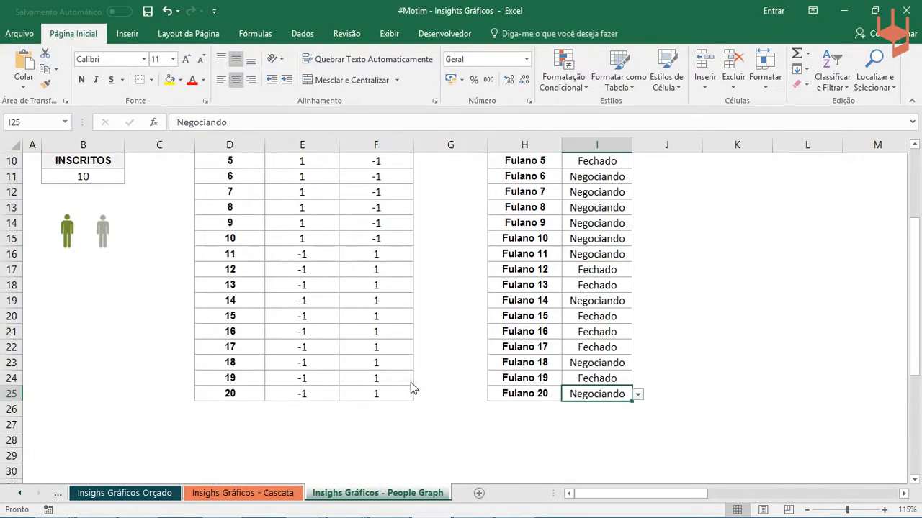
scroll(412, 387, down, 7)
- Move the people chart slightly up and to the left so it spans about rows 30 to 35, and deselect it
click(327, 353)
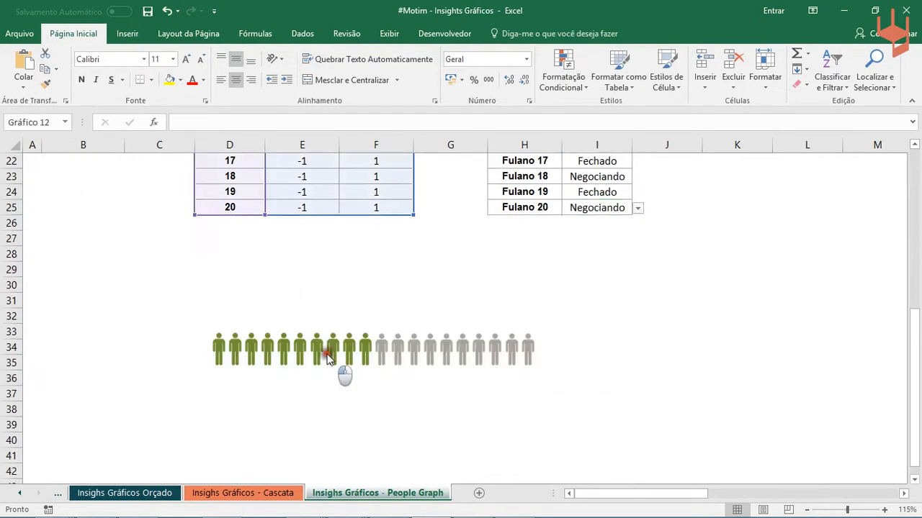
drag(406, 247, 344, 288)
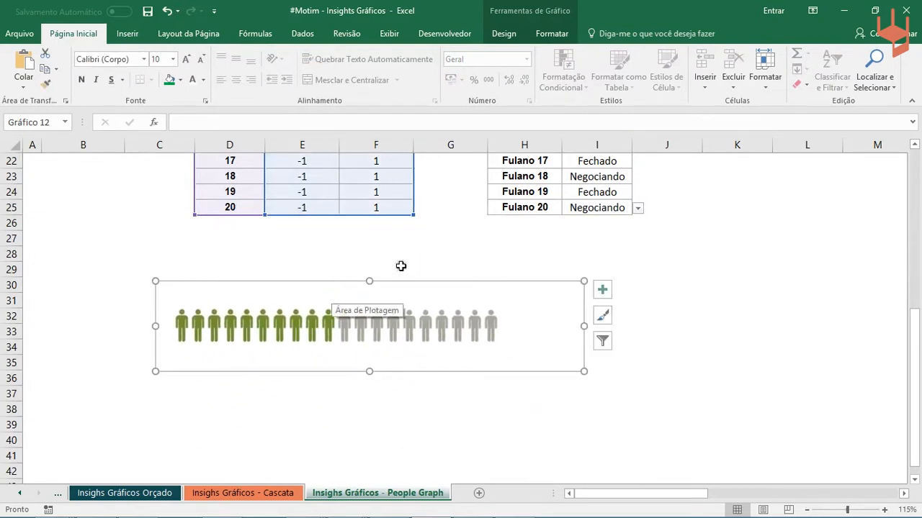
click(446, 247)
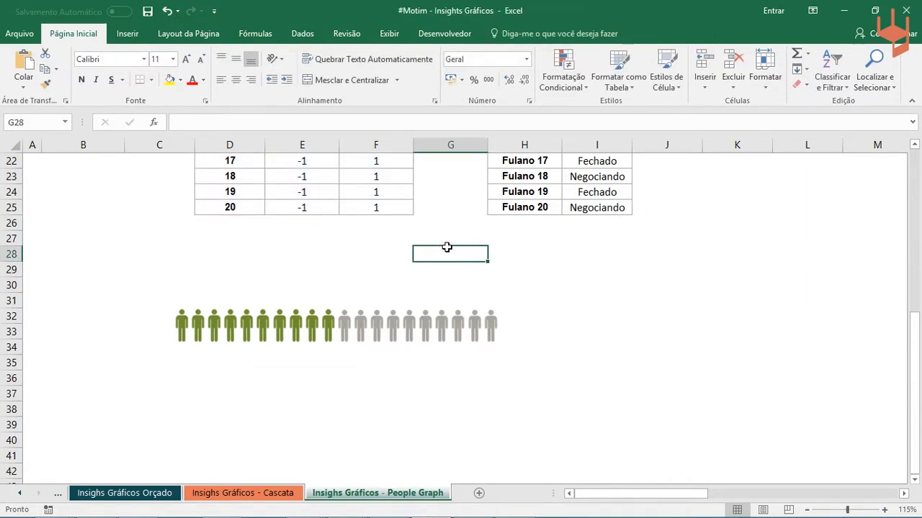
- Review the Aluno and Status table and change the second student's status in I7 to Fechado
scroll(348, 280, up, 5)
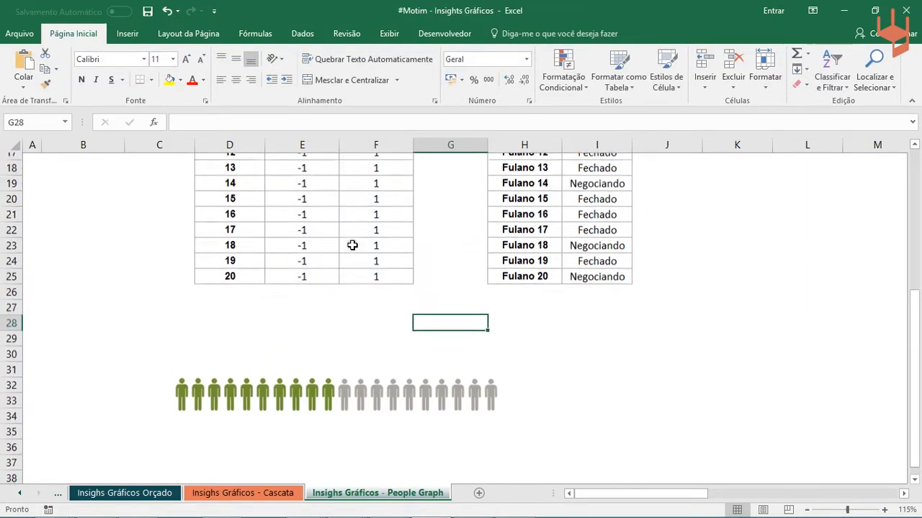
scroll(352, 245, up, 1)
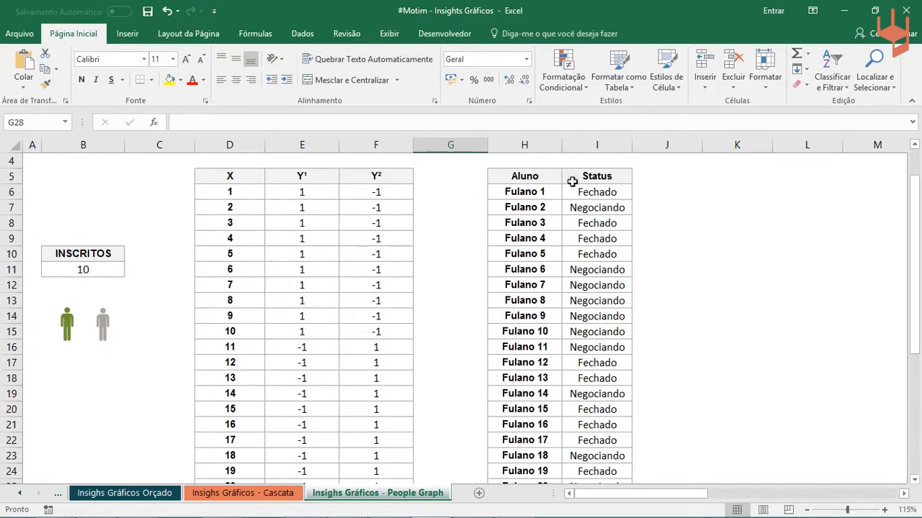
drag(538, 193, 543, 457)
click(609, 208)
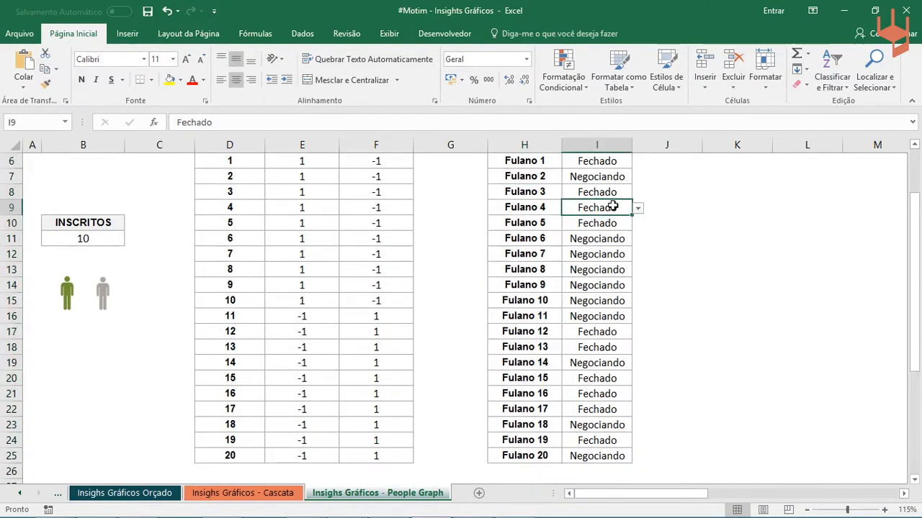
scroll(613, 203, up, 2)
scroll(613, 203, down, 1)
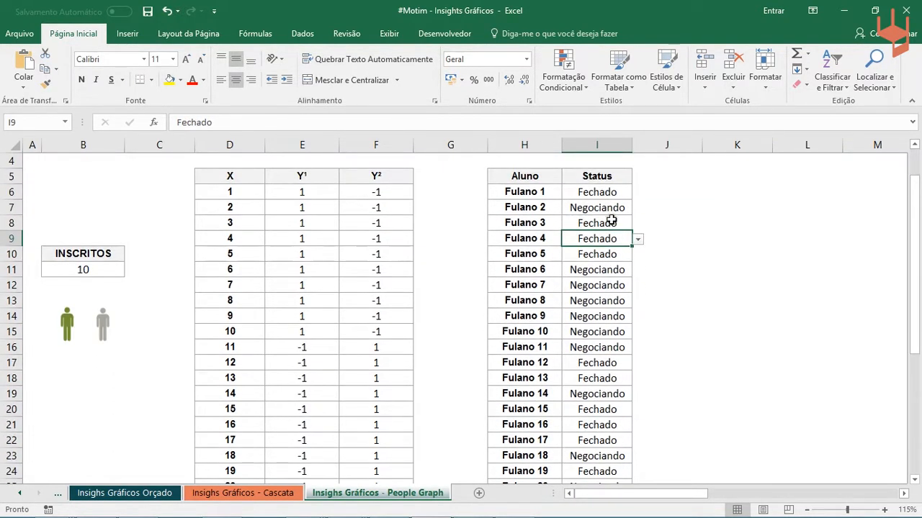
click(606, 207)
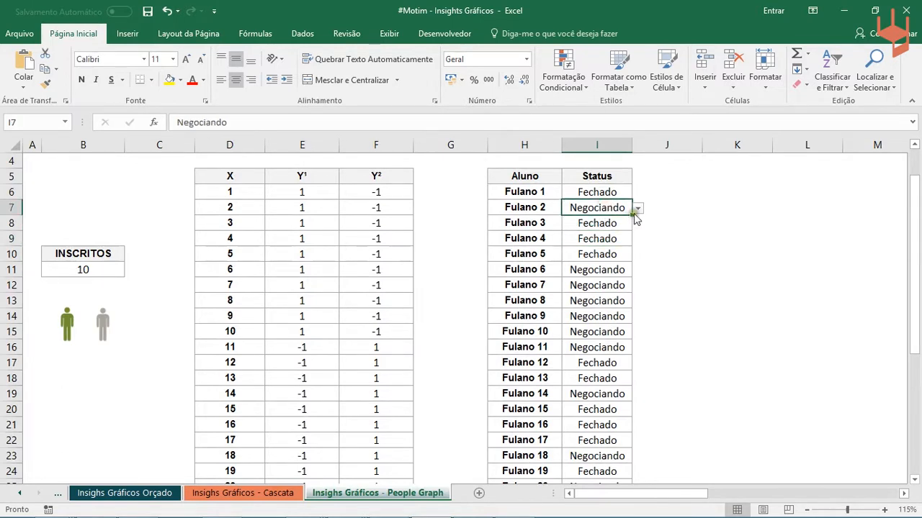
click(637, 209)
click(596, 223)
- Move the people chart up and to the right so it sits directly below the tables, from about row 26
scroll(490, 302, down, 7)
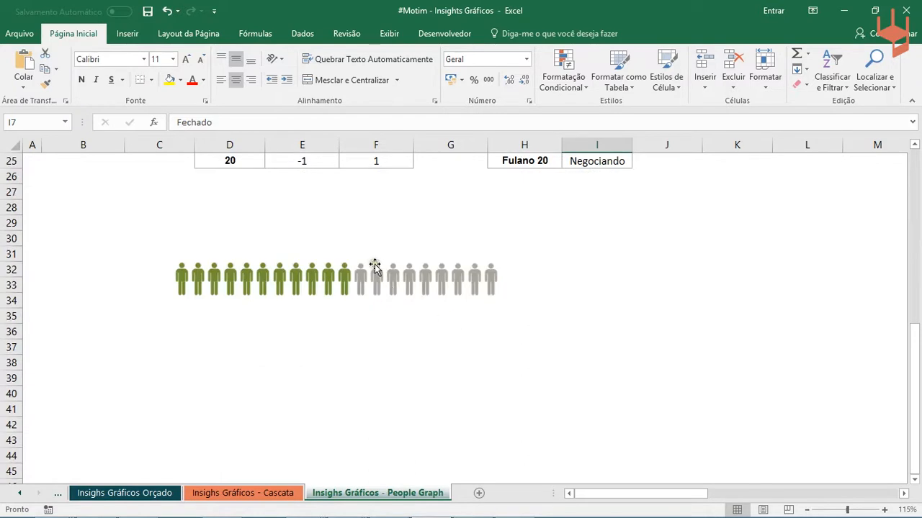
click(374, 250)
drag(333, 239, 455, 176)
scroll(699, 228, up, 2)
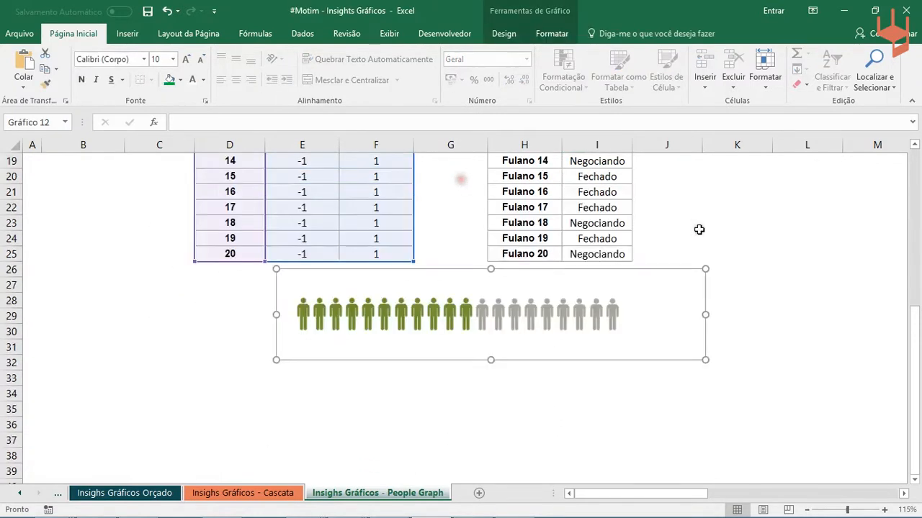
- Change the last student's status in I25 to Fechado
click(565, 255)
click(637, 255)
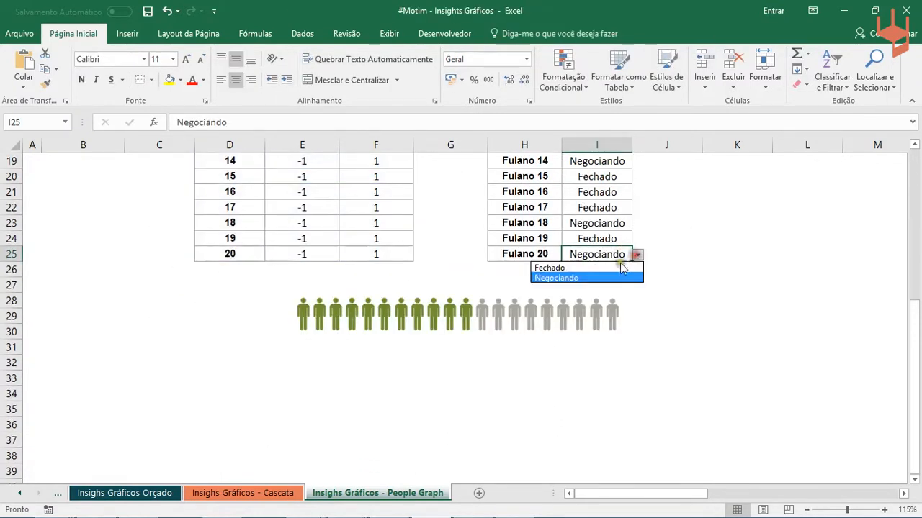
click(591, 270)
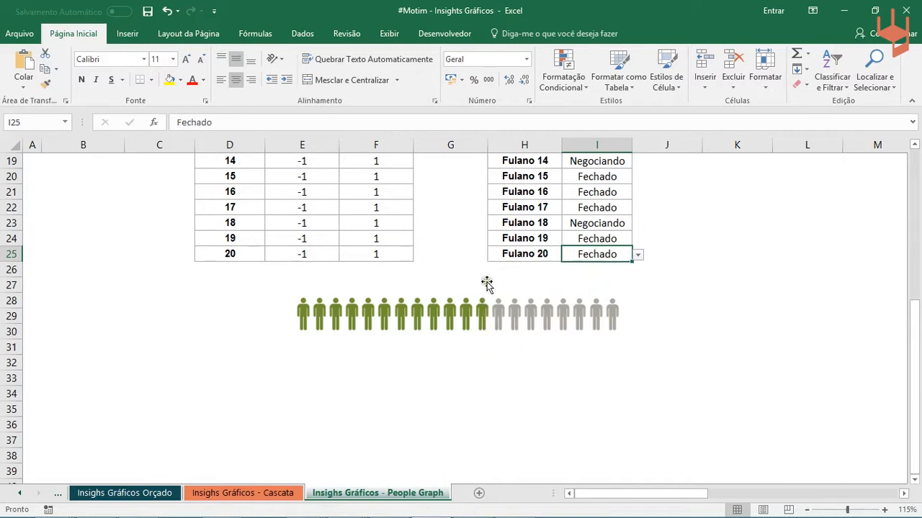
- Move the people chart down and left to about row 35, deselect it, and review the tables against the chart
click(441, 306)
drag(352, 274, 260, 327)
click(261, 327)
scroll(366, 274, up, 6)
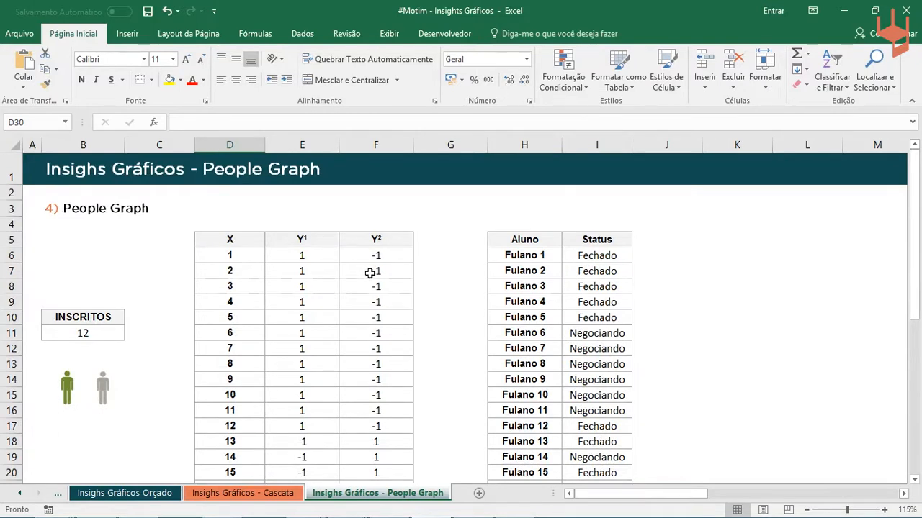
scroll(369, 273, down, 7)
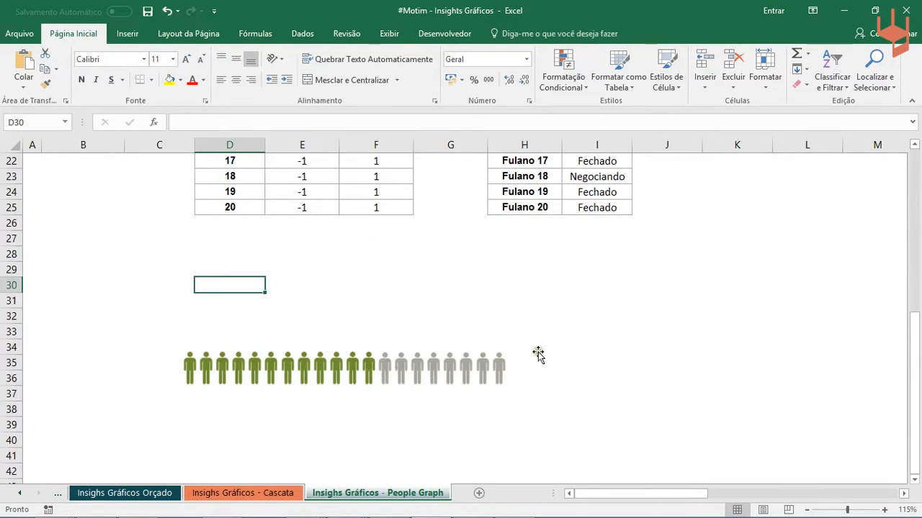
- Inspect the CONT.SES formula in the INSCRITOS cell B11 and the status range it refers to
scroll(543, 342, up, 6)
click(85, 269)
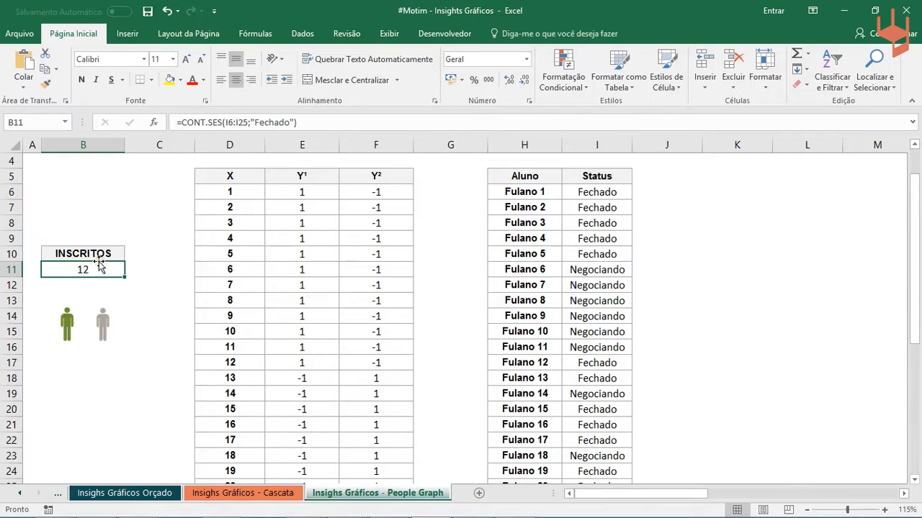
click(208, 122)
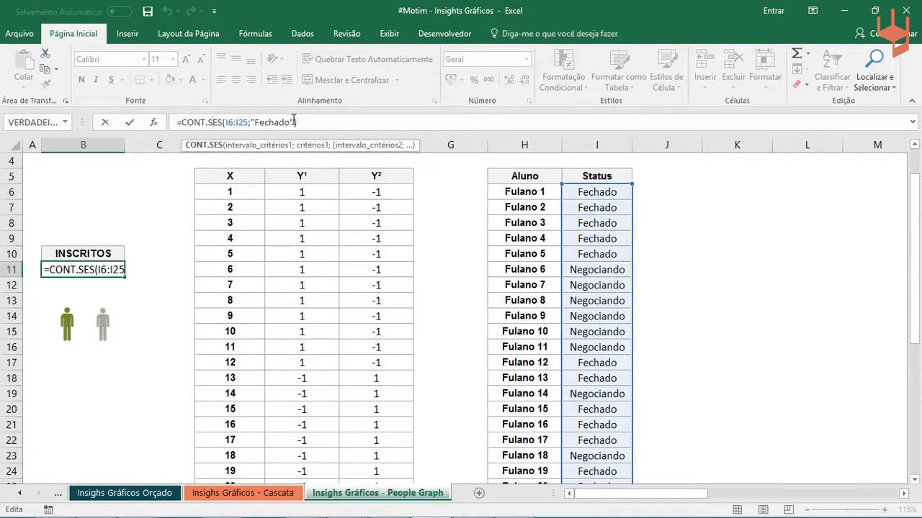
key(Return)
click(87, 267)
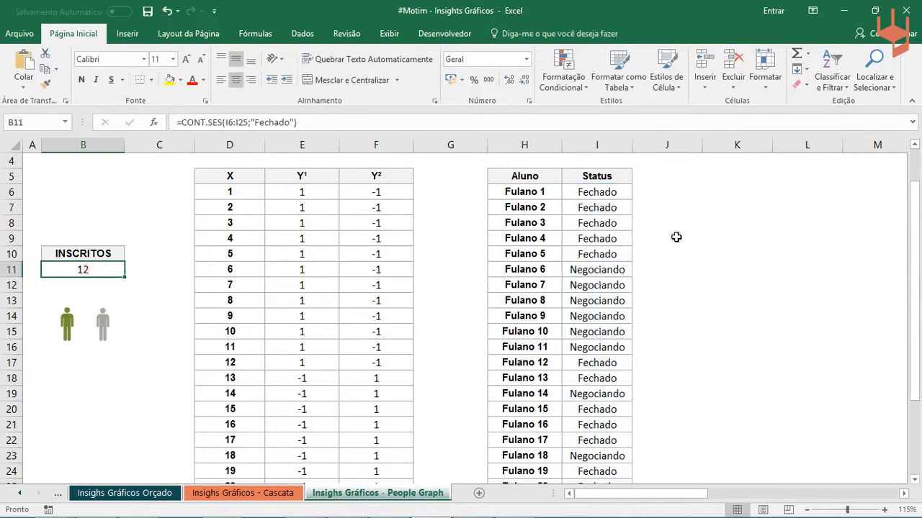
- Change the sixth student's status in I11 to Fechado and check the INSCRITOS cell
click(625, 270)
click(638, 270)
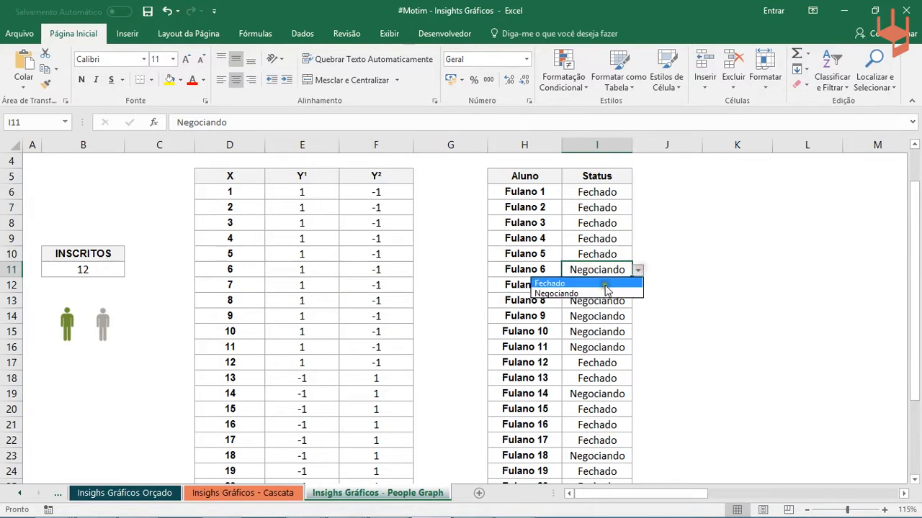
click(605, 285)
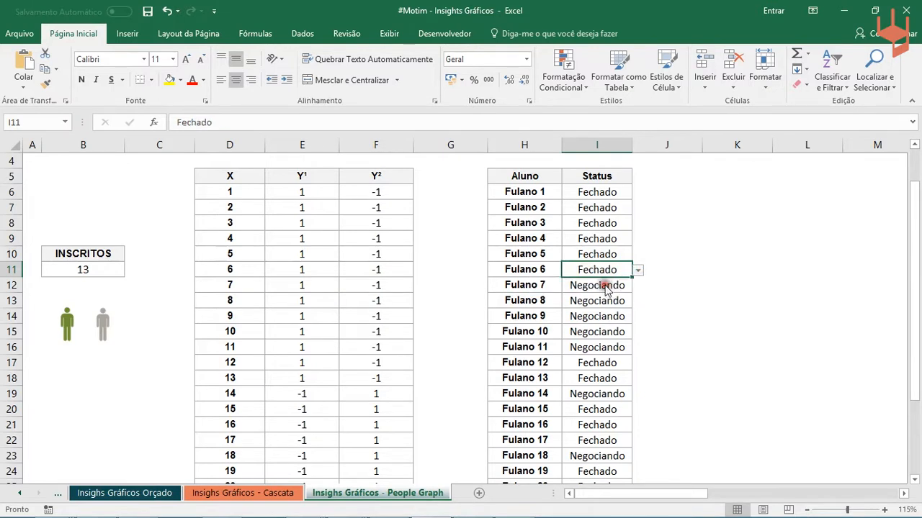
click(73, 267)
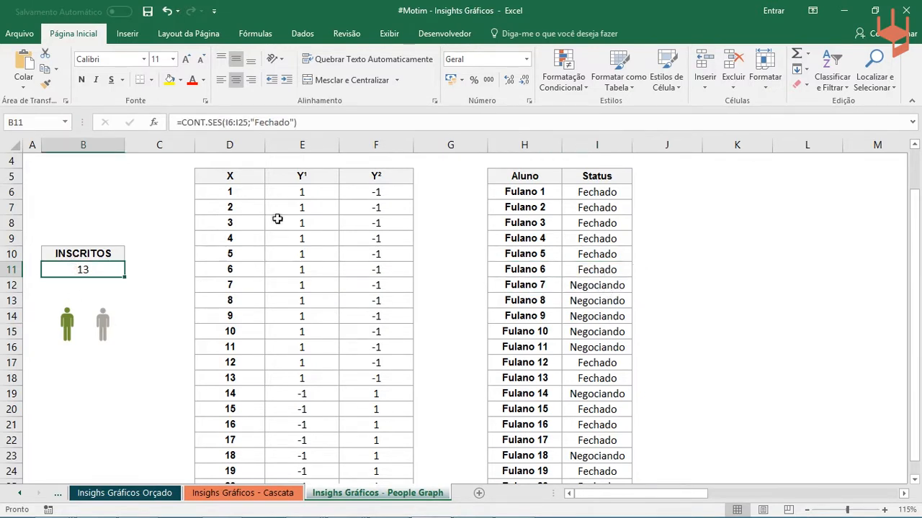
- Examine the X column and the formulas behind the first Y¹ and Y² entries in row 6
drag(238, 176, 377, 391)
click(239, 189)
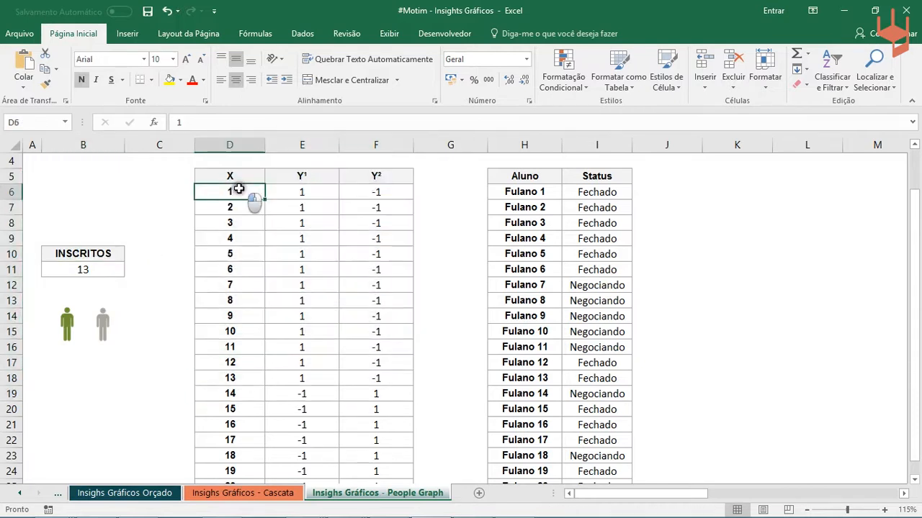
scroll(244, 220, down, 2)
scroll(252, 360, up, 2)
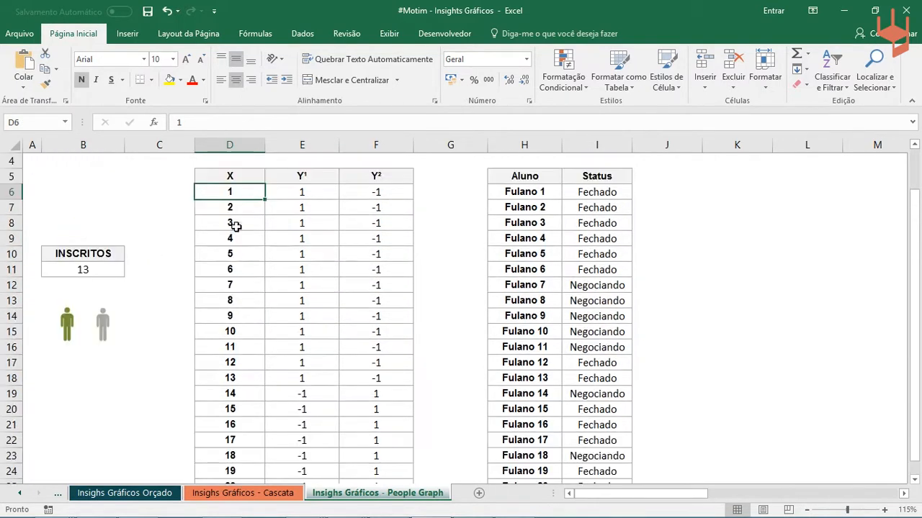
click(301, 192)
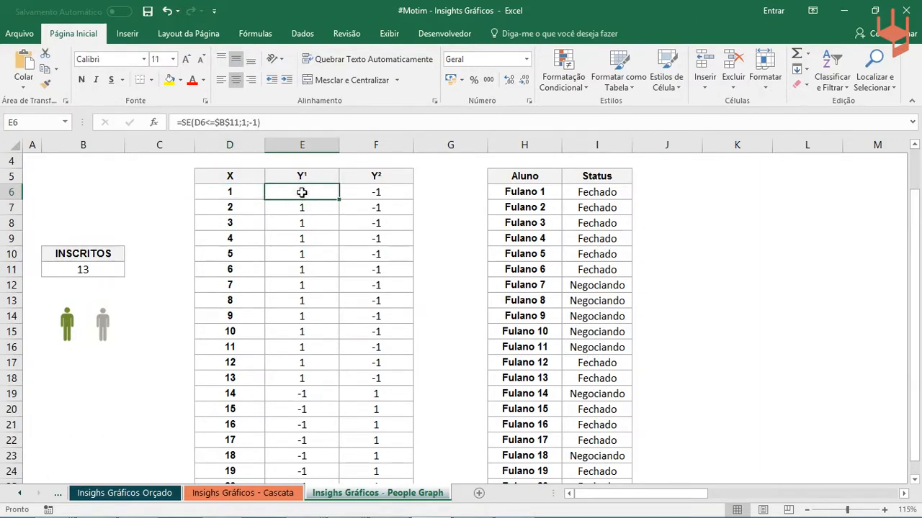
click(378, 188)
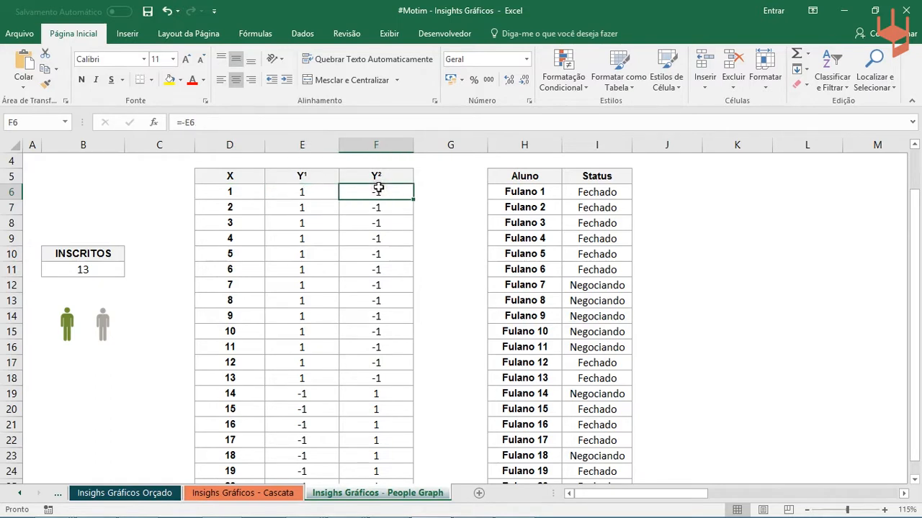
click(302, 191)
scroll(304, 191, down, 2)
scroll(307, 190, up, 2)
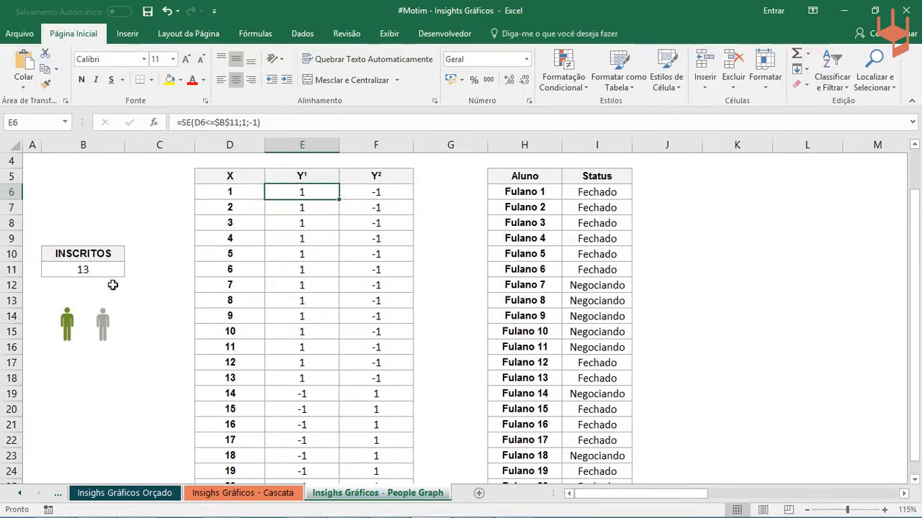
- Compare the INSCRITOS count in B11 with the Y¹ and Y² values above and below the sign change
click(104, 263)
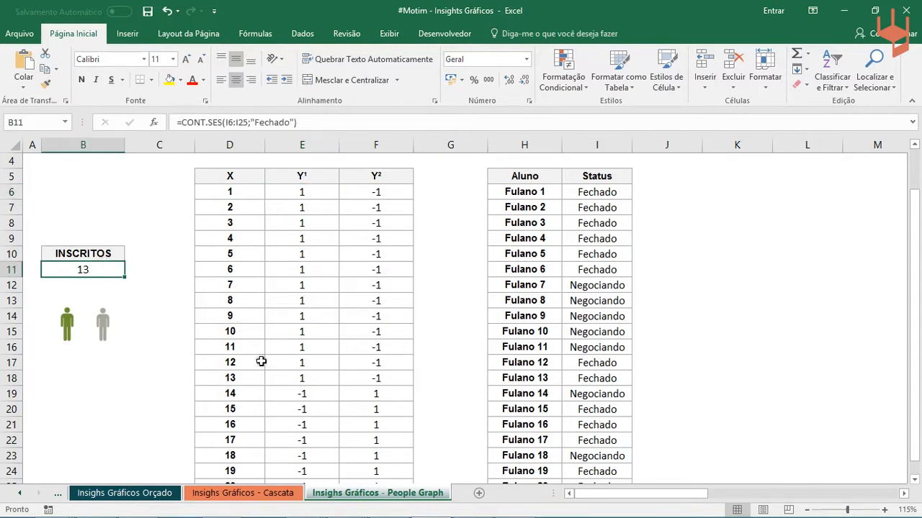
click(253, 382)
drag(303, 191, 303, 460)
drag(370, 192, 351, 455)
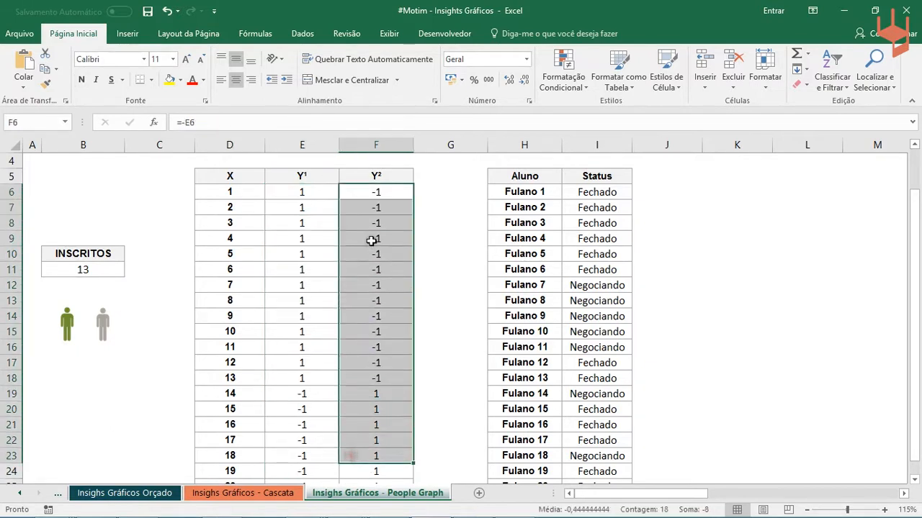
click(324, 187)
click(384, 187)
click(318, 191)
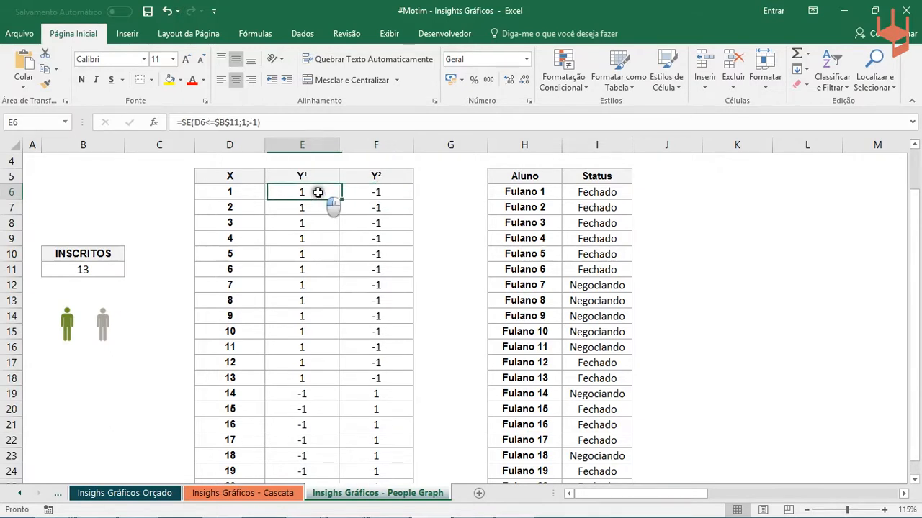
drag(369, 191, 391, 206)
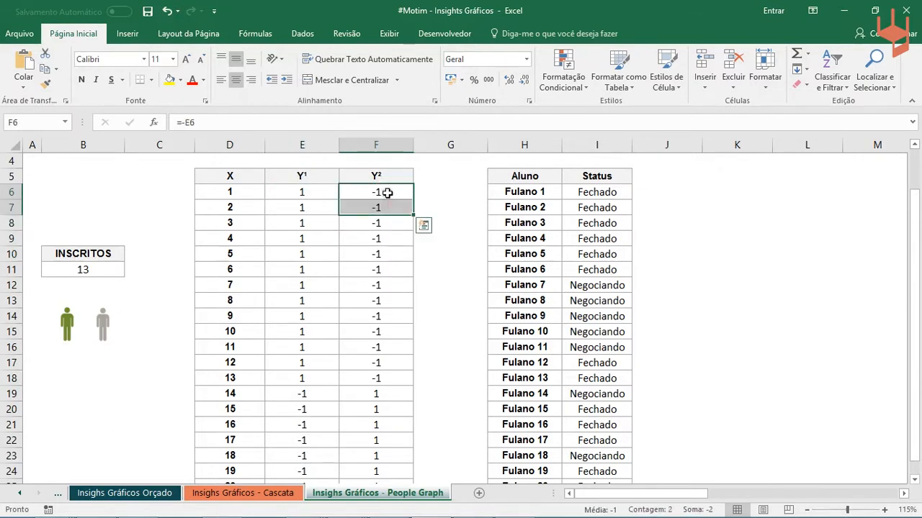
click(290, 412)
click(389, 416)
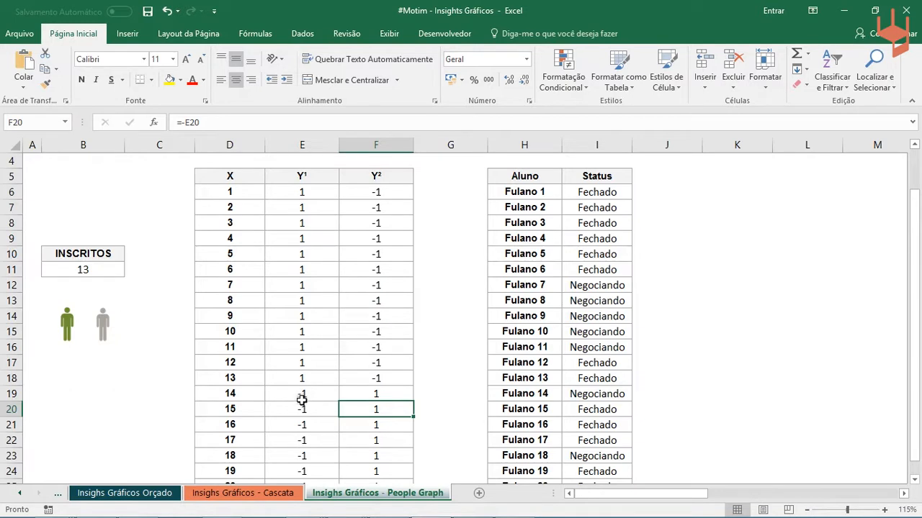
- Inspect the Y¹ formula in E18 and the Y² formulas in F18 and F19, leaving them unedited
click(313, 379)
double_click(313, 379)
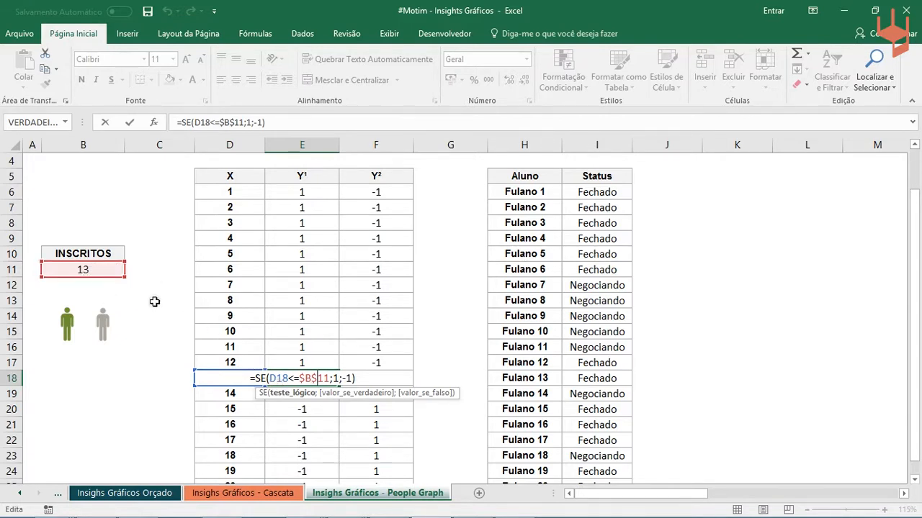
key(ctrl+Return)
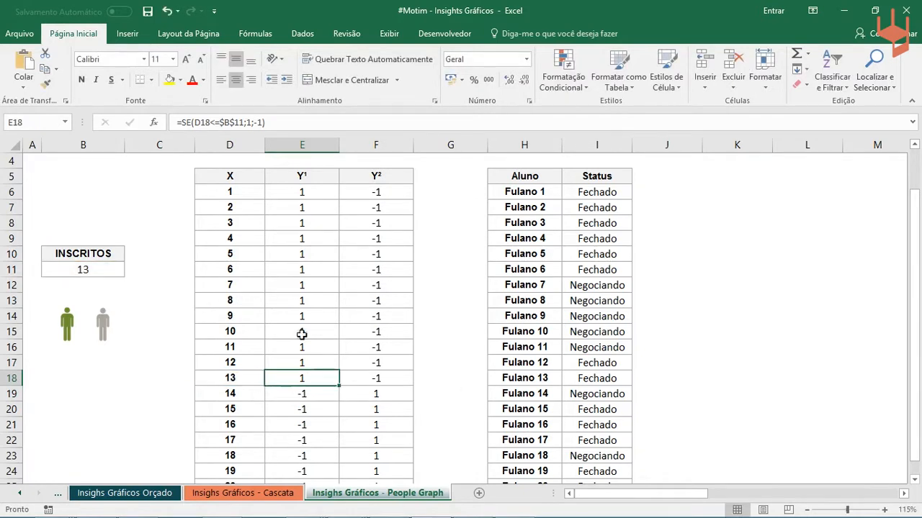
double_click(299, 379)
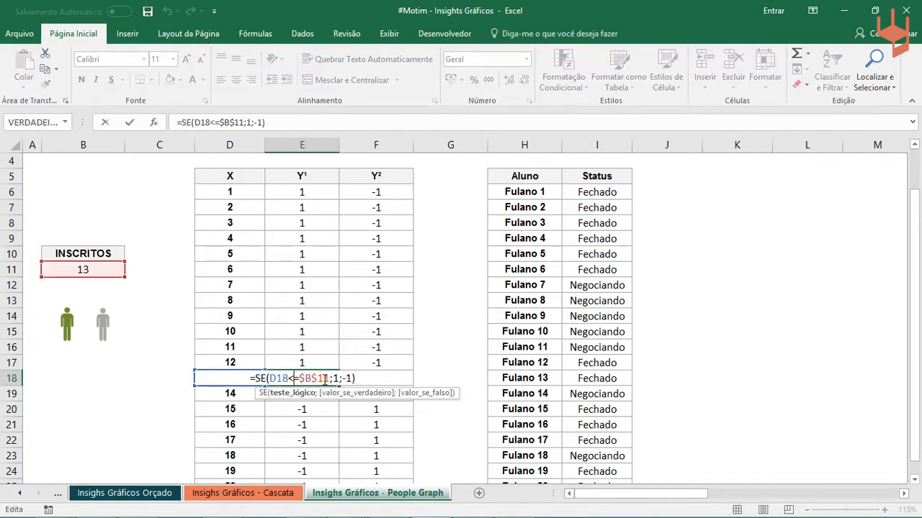
key(Escape)
click(381, 376)
double_click(377, 376)
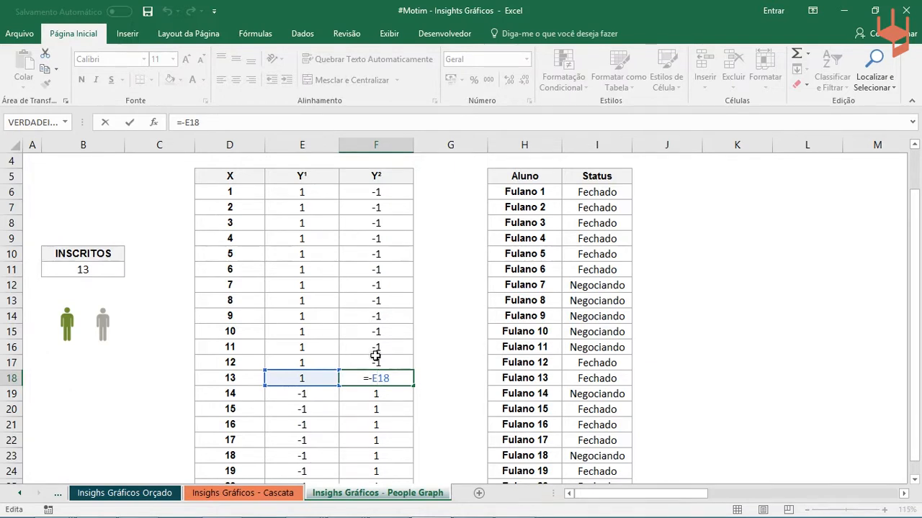
key(Return)
double_click(372, 392)
key(Escape)
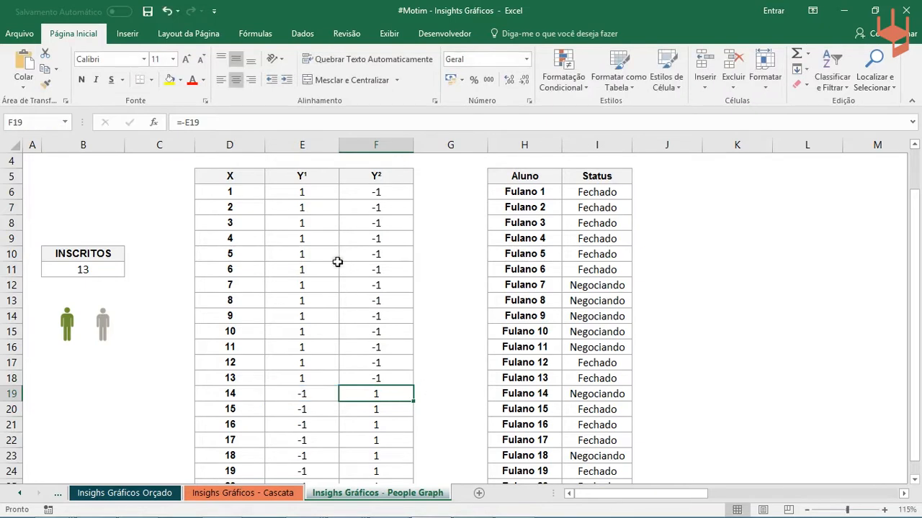
drag(312, 213, 370, 372)
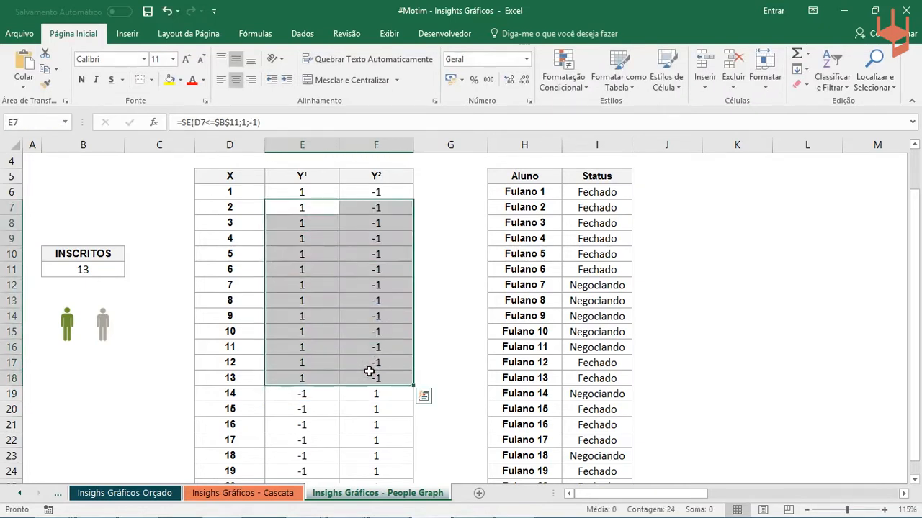
click(346, 325)
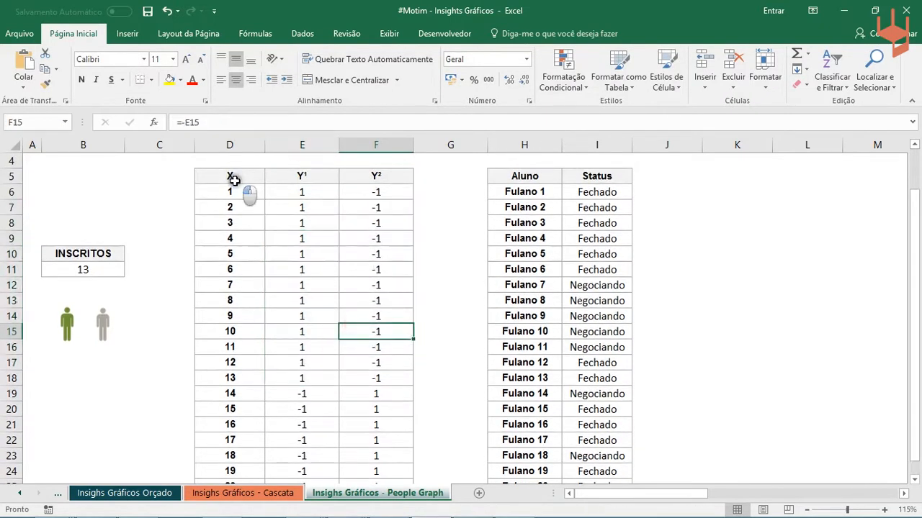
- Insert a markers-only scatter chart from the whole X, Y¹ and Y² table in D5:F25
click(234, 179)
key(ctrl+a)
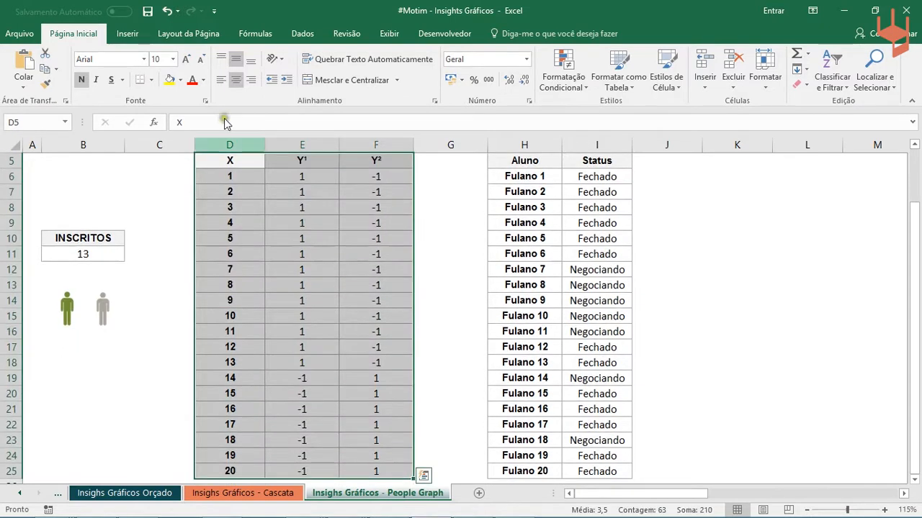
click(128, 34)
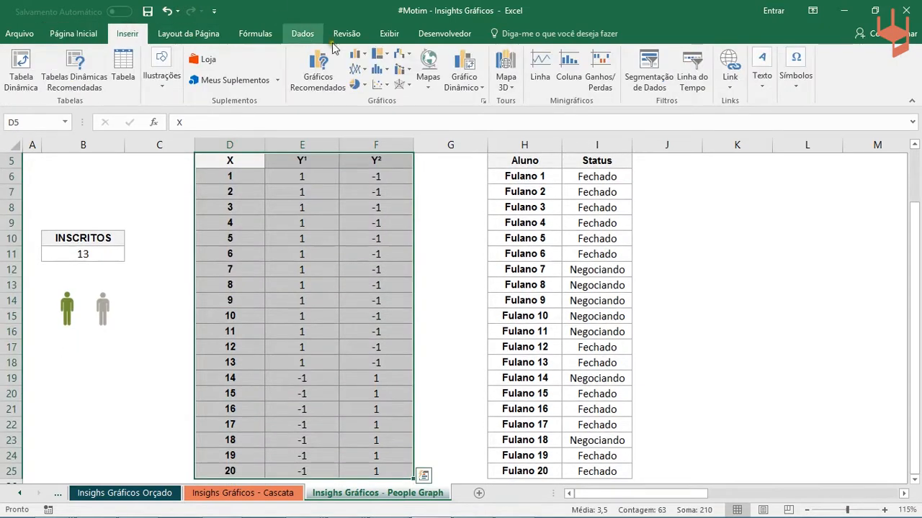
click(386, 85)
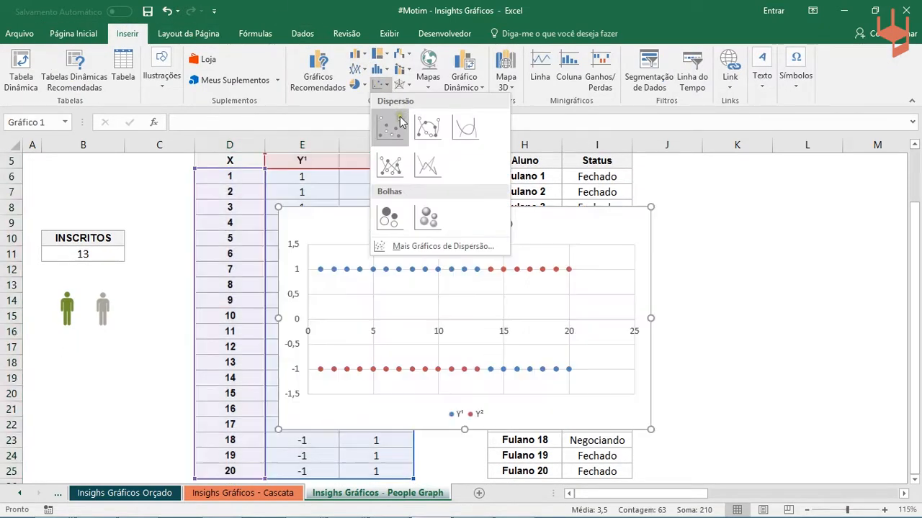
click(398, 121)
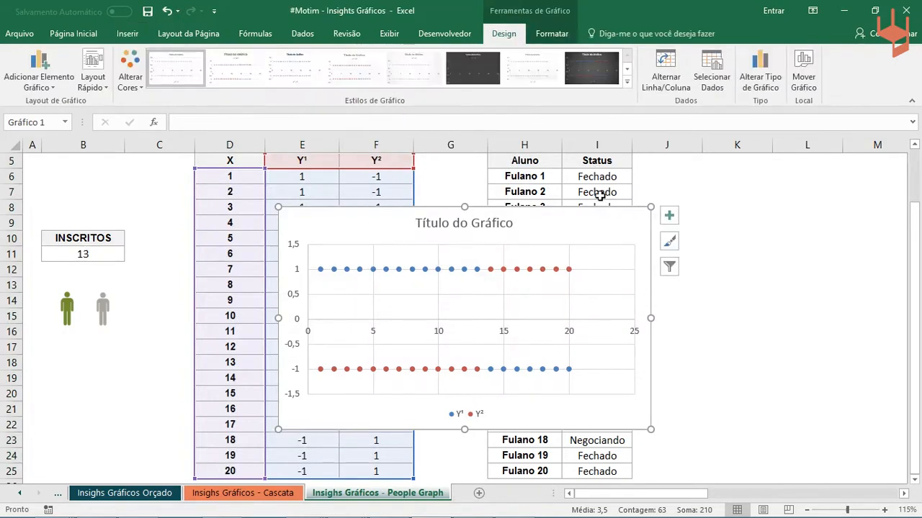
- Move the new scatter chart beside the Y² column, with its upper edge at about row 12
drag(579, 211, 684, 227)
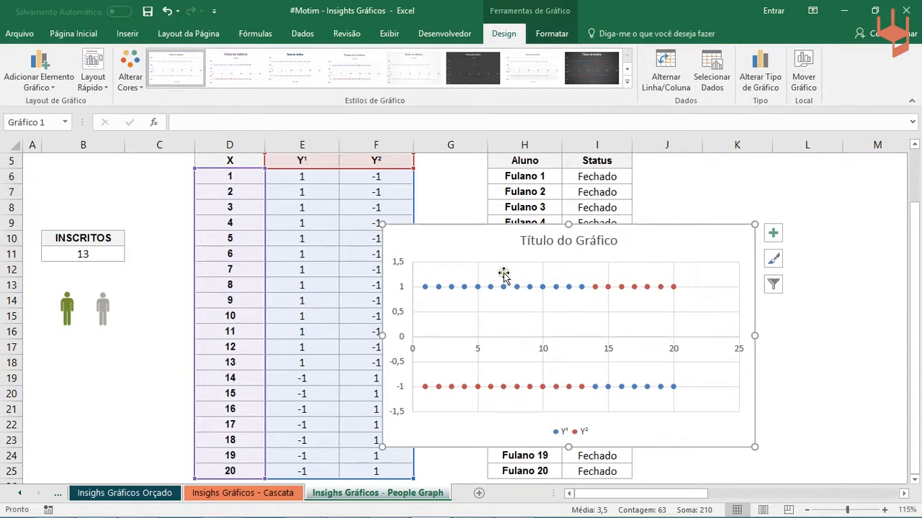
drag(662, 237, 678, 314)
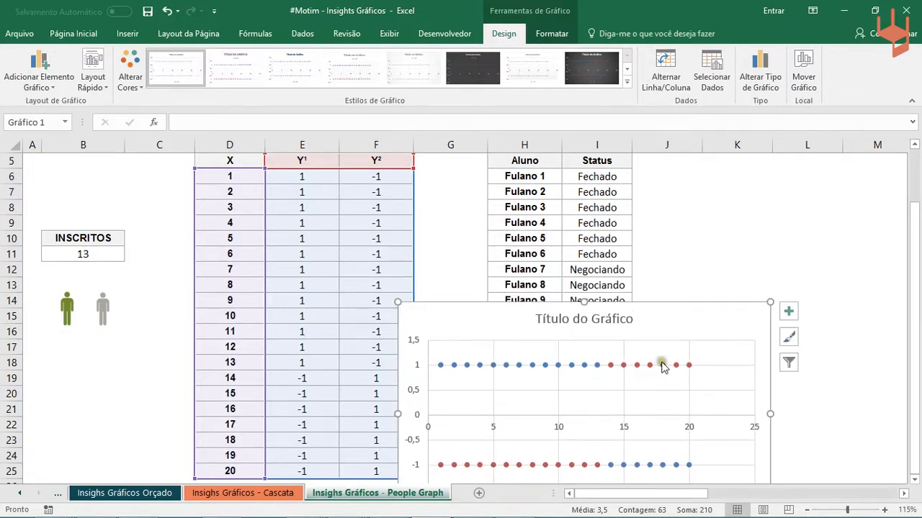
drag(662, 367, 672, 317)
drag(669, 267, 679, 274)
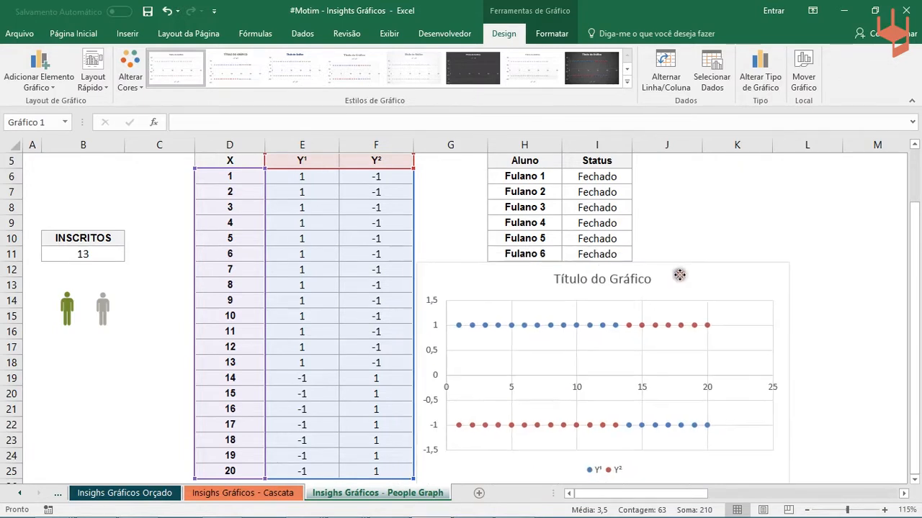
- Change the fifth student's status in I10 to Negociando and check the scatter chart's points
click(620, 236)
click(638, 239)
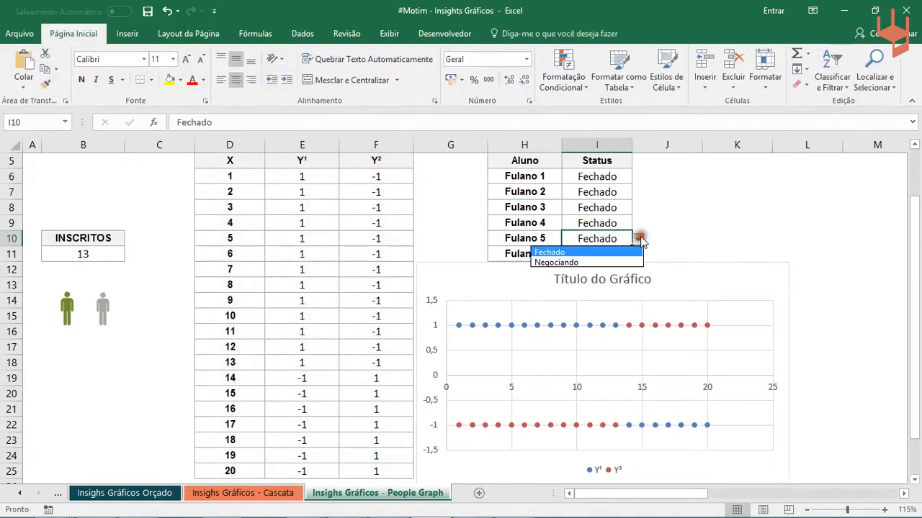
click(603, 262)
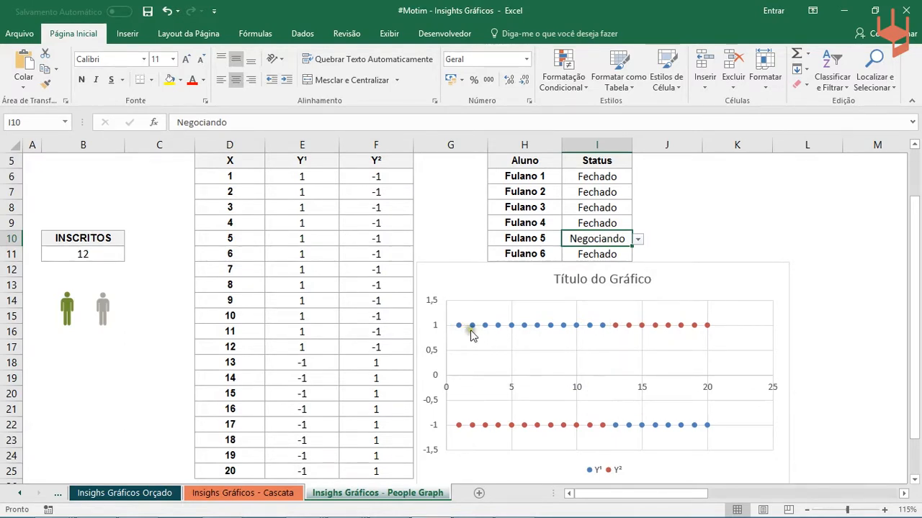
mouse_move(472, 335)
- Copy the green person picture and paste it onto the Y¹ series as its markers
click(70, 300)
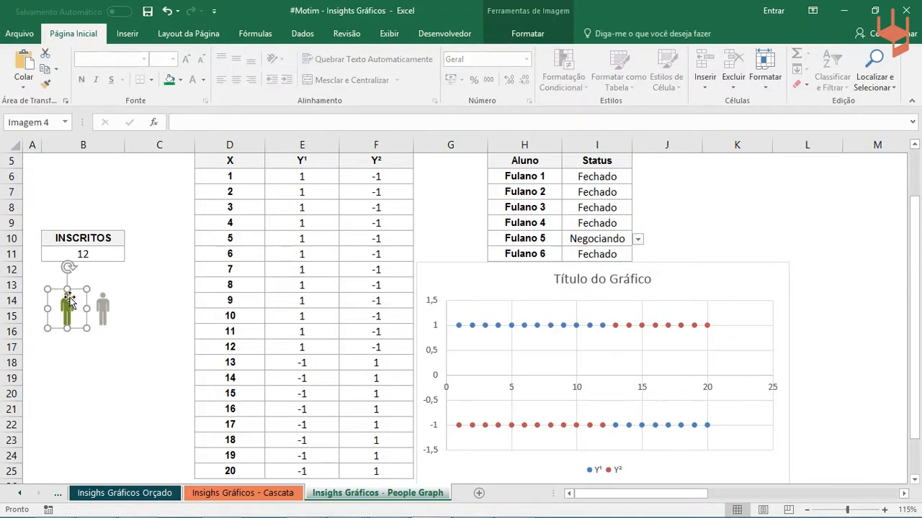
click(486, 327)
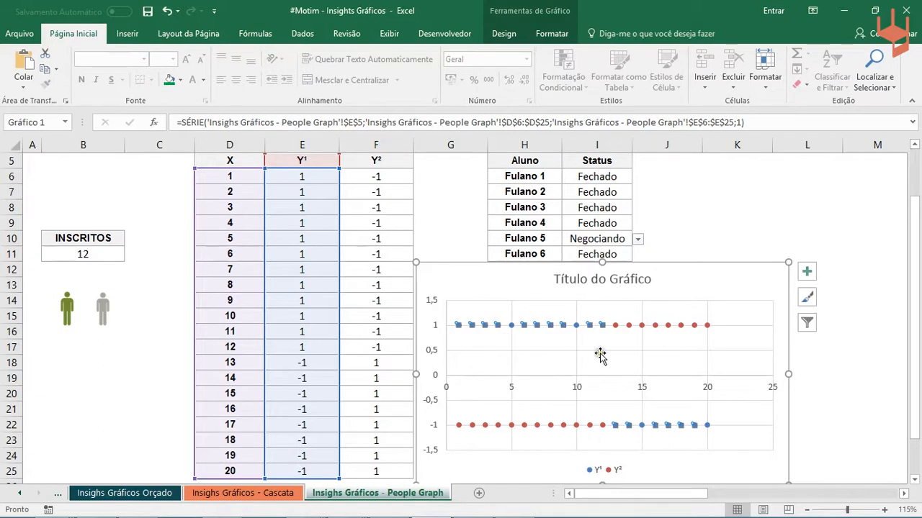
key(ctrl+v)
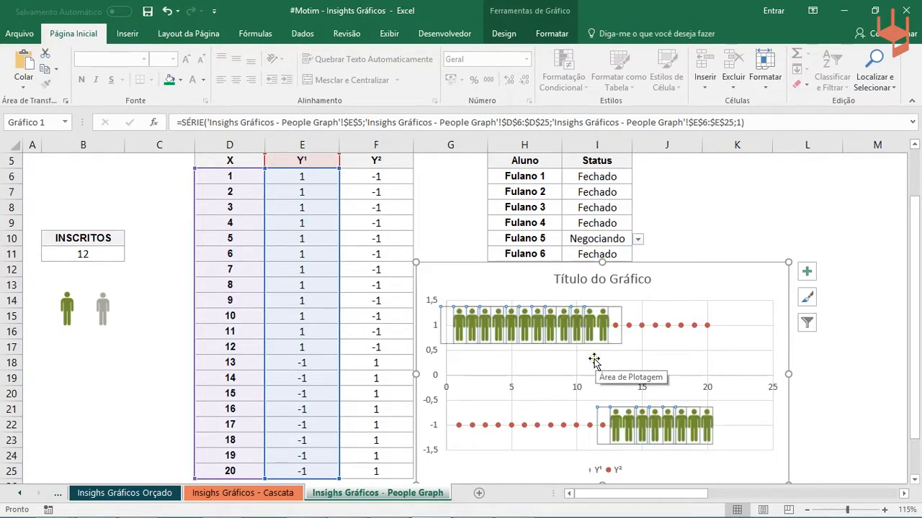
- Copy the grey person picture and paste it onto the Y² series as its markers
click(97, 296)
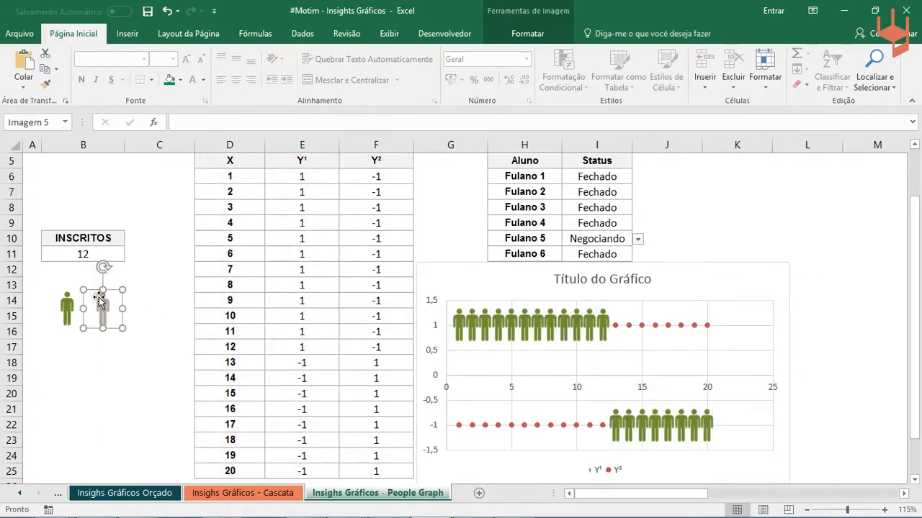
click(681, 327)
key(ctrl+v)
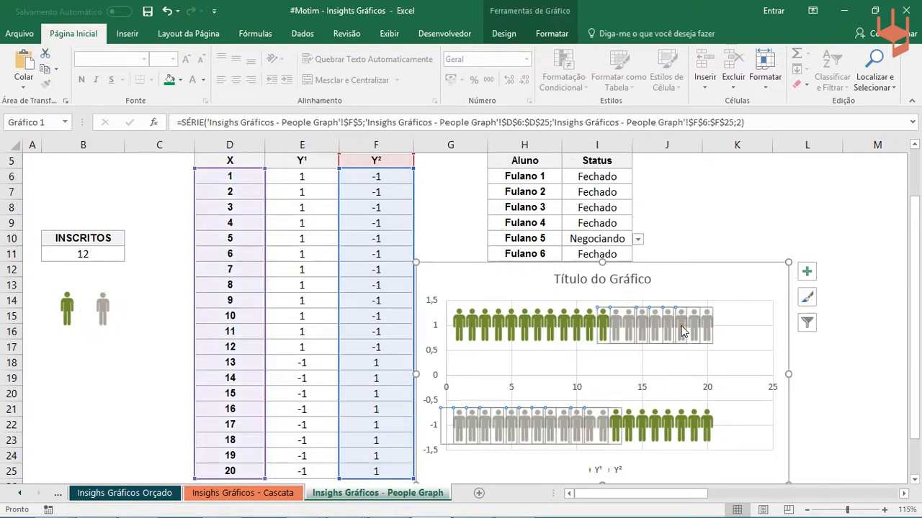
- Move the scatter chart slightly down to uncover the status cells and change the sixth student's status in I11 to Negociando
click(736, 270)
drag(737, 270, 727, 283)
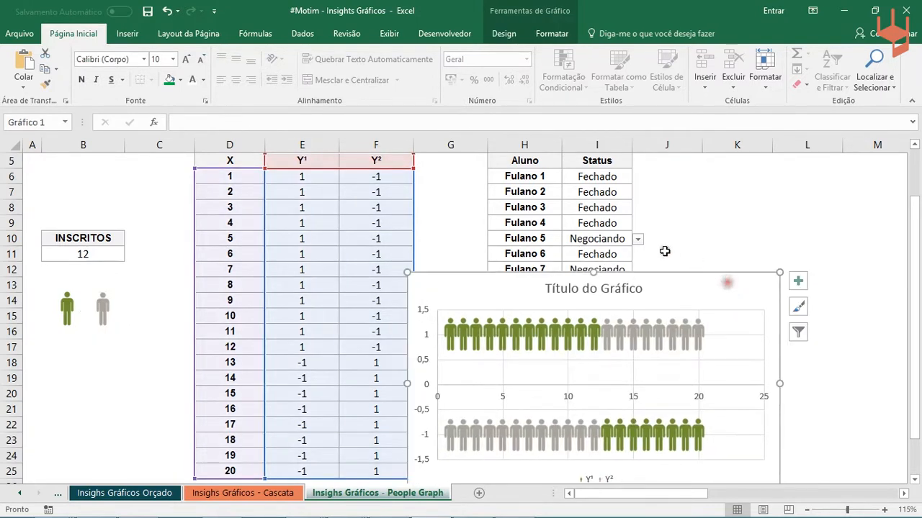
click(643, 239)
click(614, 253)
click(636, 256)
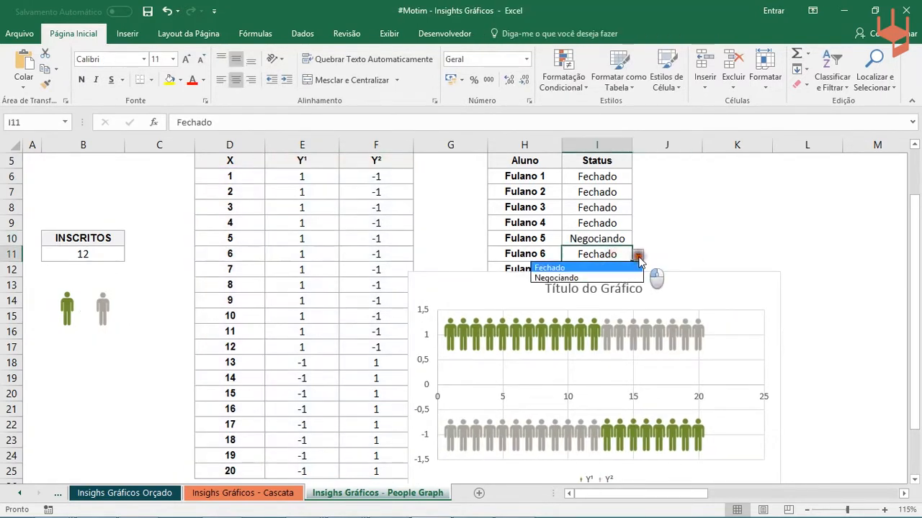
click(589, 279)
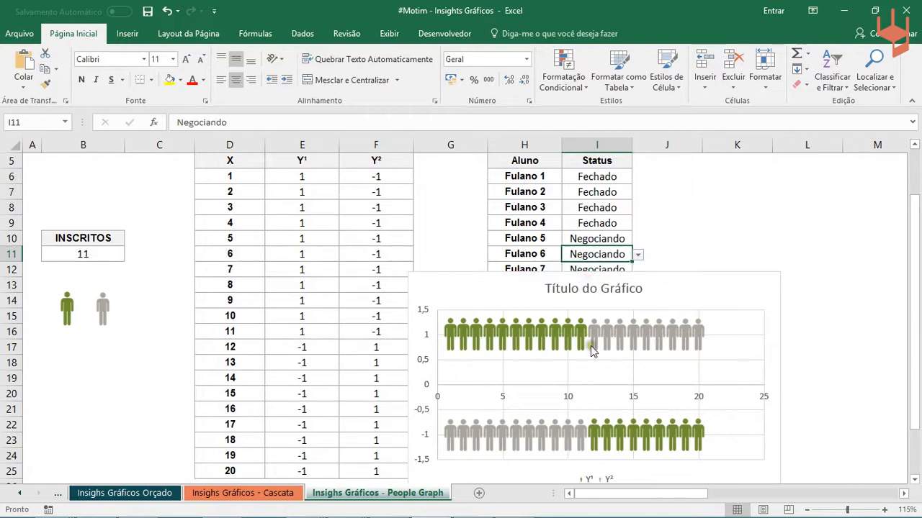
- Set the fifth student's status in I10 back to Fechado and move the scatter chart up slightly
click(621, 243)
click(638, 239)
click(569, 252)
drag(677, 286, 668, 250)
mouse_move(915, 272)
mouse_down()
mouse_move(913, 317)
mouse_move(909, 259)
mouse_up()
scroll(547, 317, down, 1)
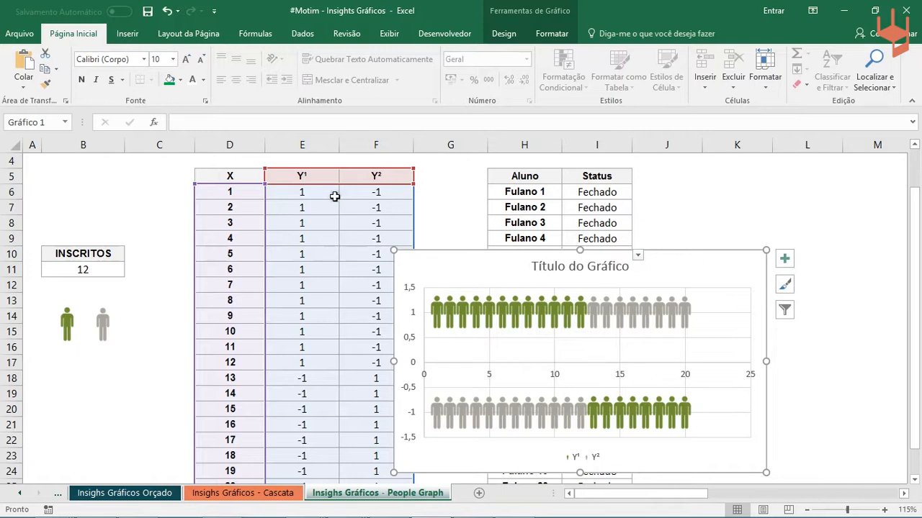
- Examine the Y¹ formula in E7 and the Y² series' source range for the chart's second row of people
click(293, 209)
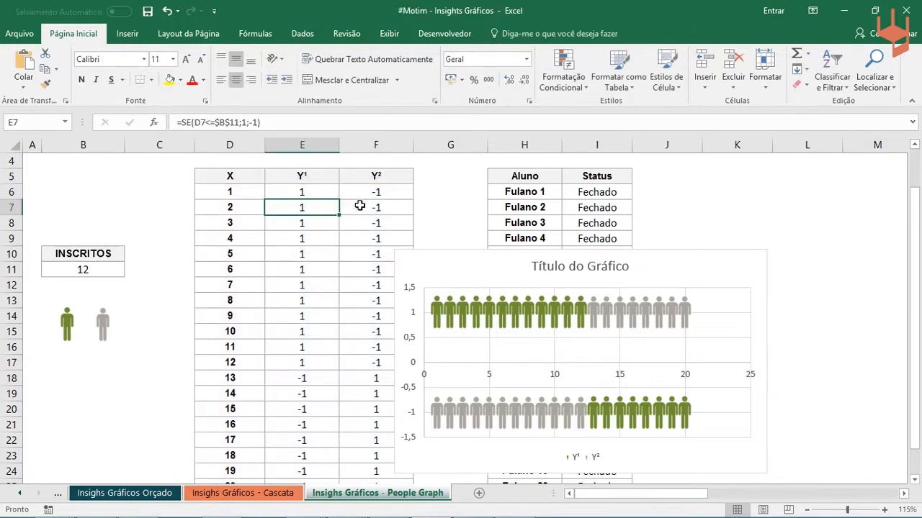
click(439, 421)
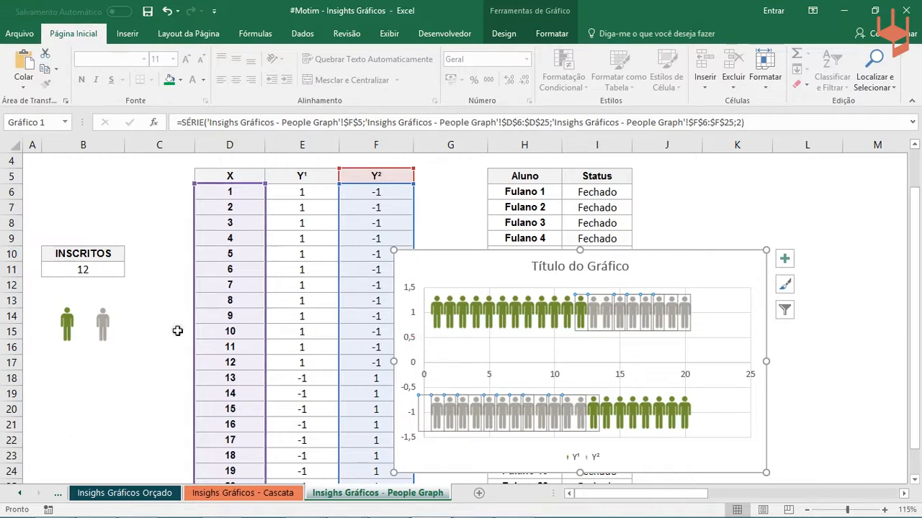
click(139, 347)
- Set the chart's vertical axis minimum to 0 and its maximum to 2
double_click(411, 340)
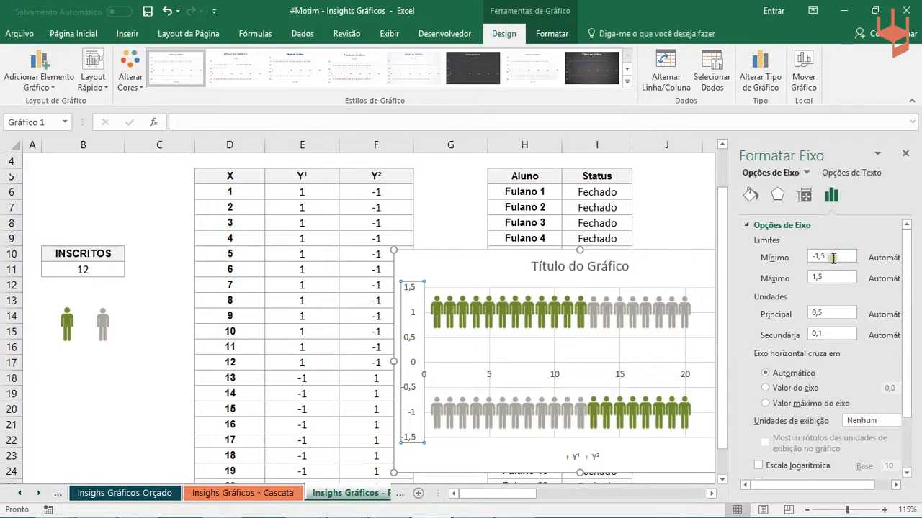
double_click(833, 258)
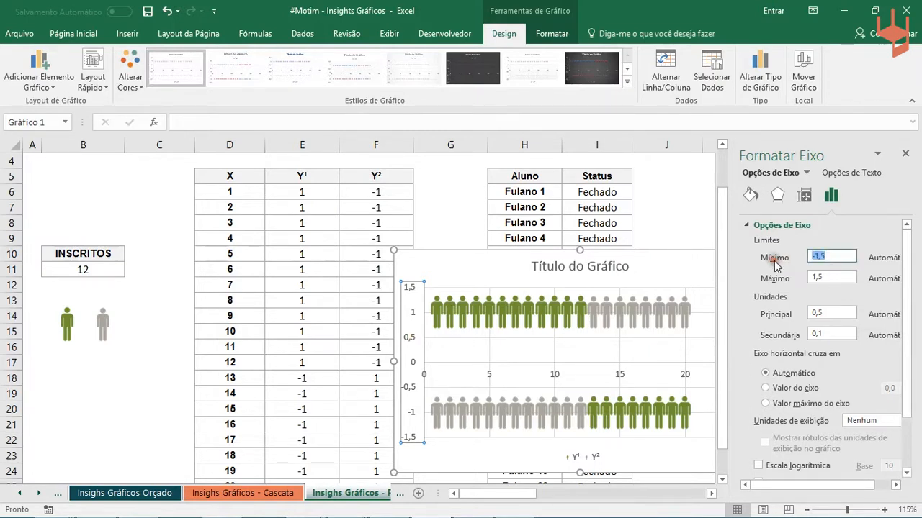
click(849, 278)
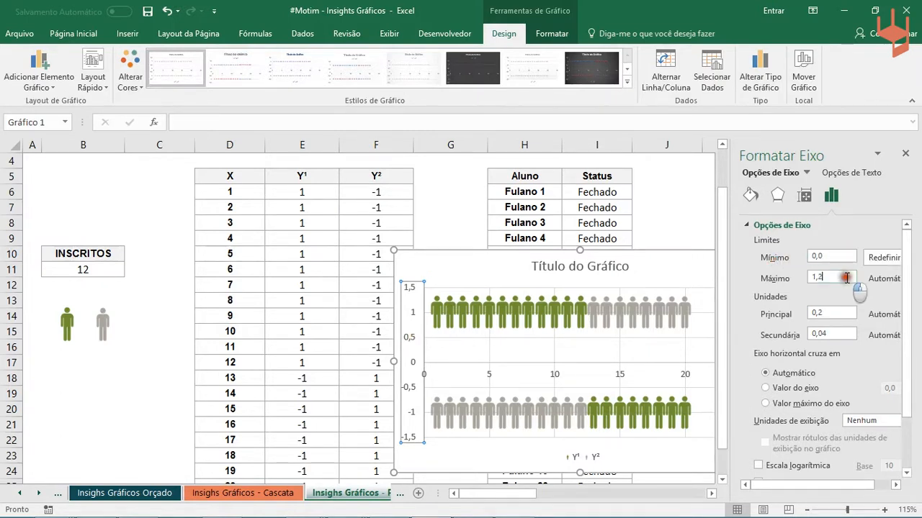
drag(852, 273, 794, 279)
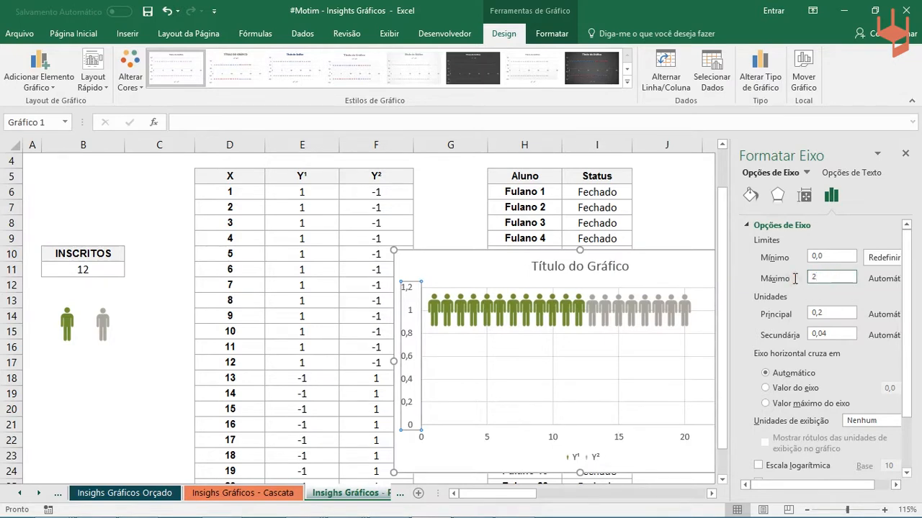
key(Return)
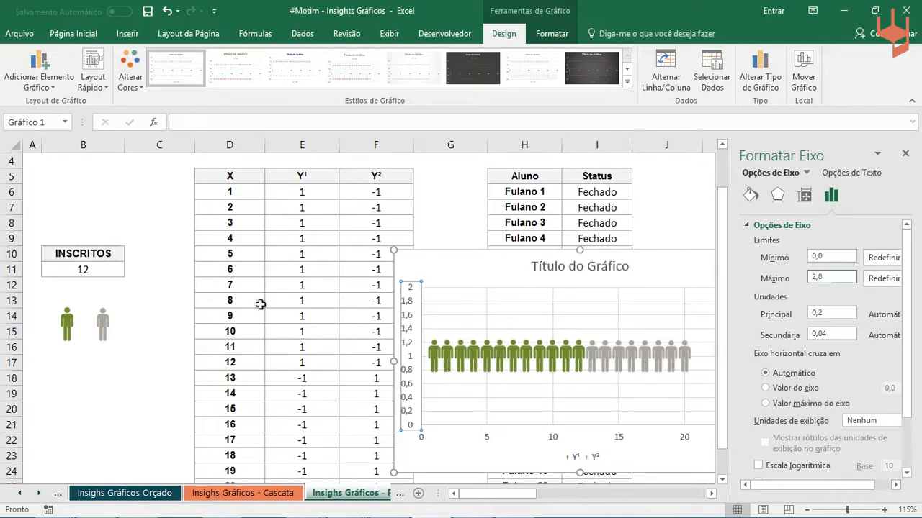
click(260, 304)
click(905, 154)
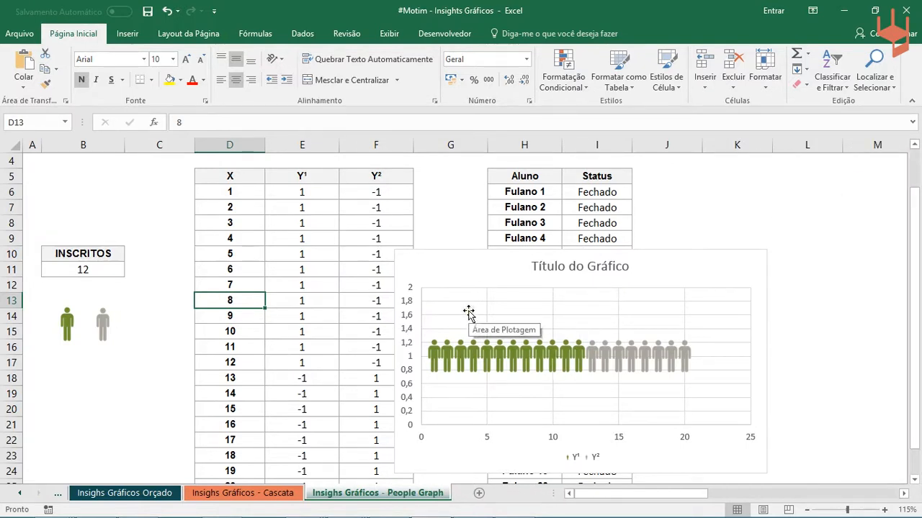
- Delete the chart's title, both axes, gridlines and legend so only the person markers remain
click(560, 268)
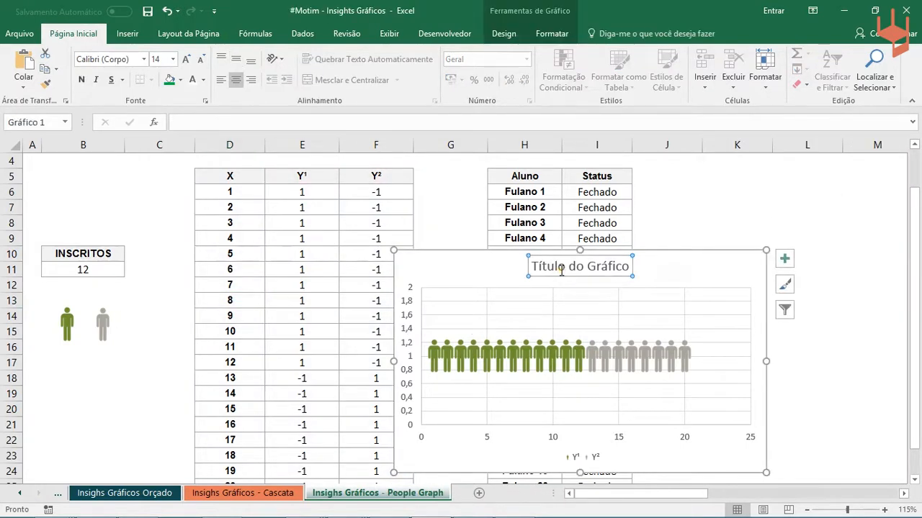
key(Delete)
click(407, 295)
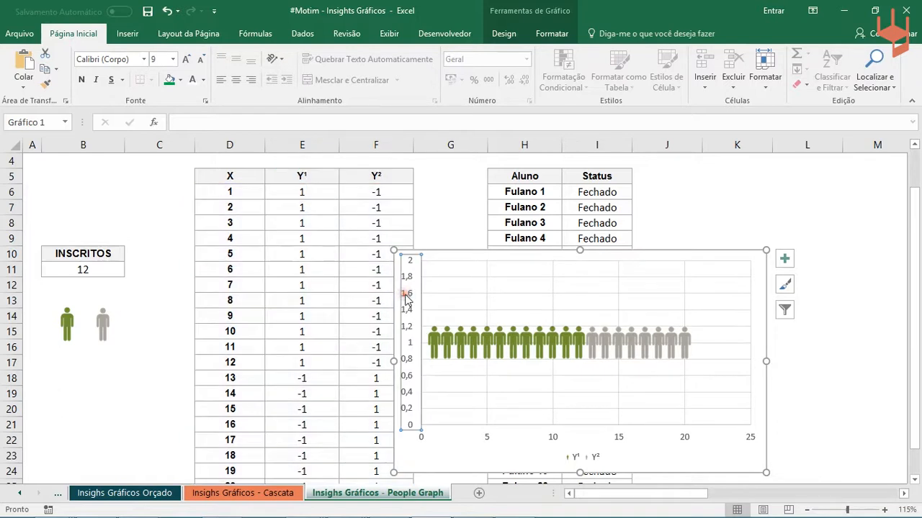
key(Delete)
click(475, 290)
key(Delete)
click(468, 294)
key(Delete)
click(472, 429)
key(Delete)
click(576, 452)
key(Delete)
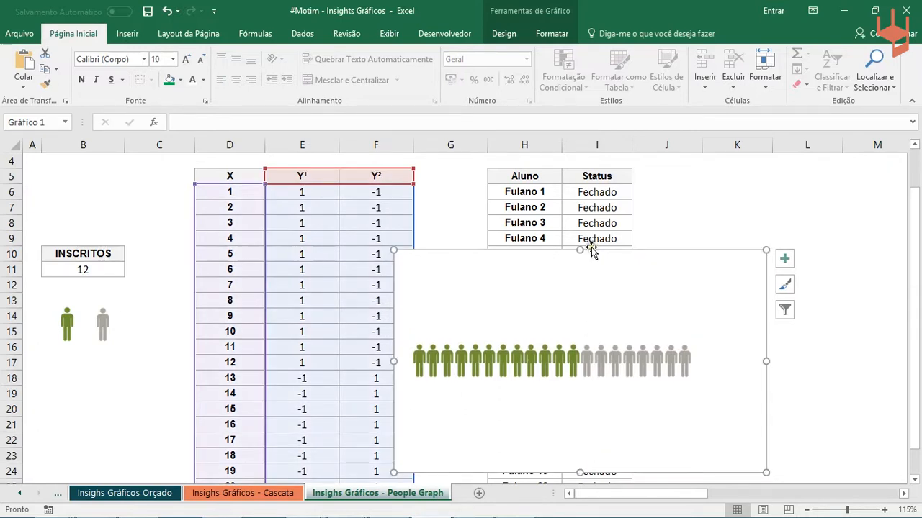
- Shrink the people chart's height to a single-row strip and move it below the tables, to about rows 27 to 29
drag(582, 250, 579, 421)
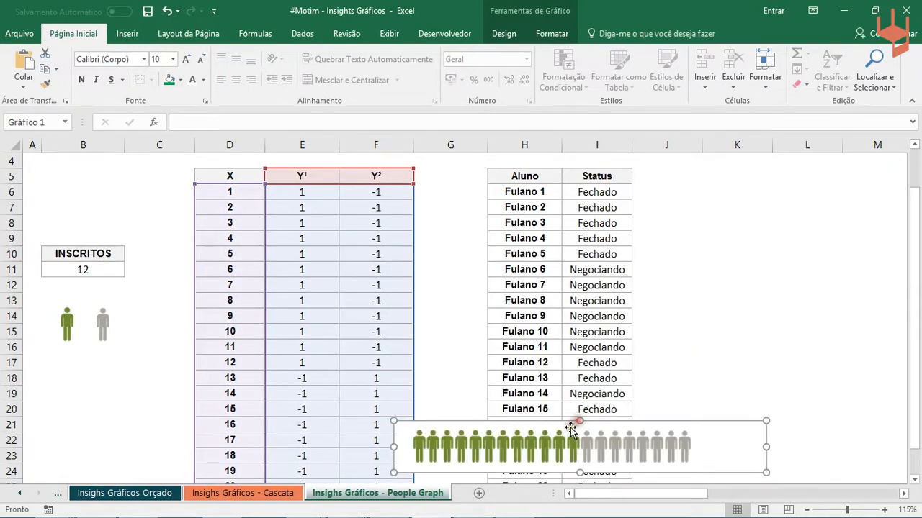
scroll(607, 293, down, 2)
click(647, 347)
drag(647, 348, 638, 418)
click(664, 348)
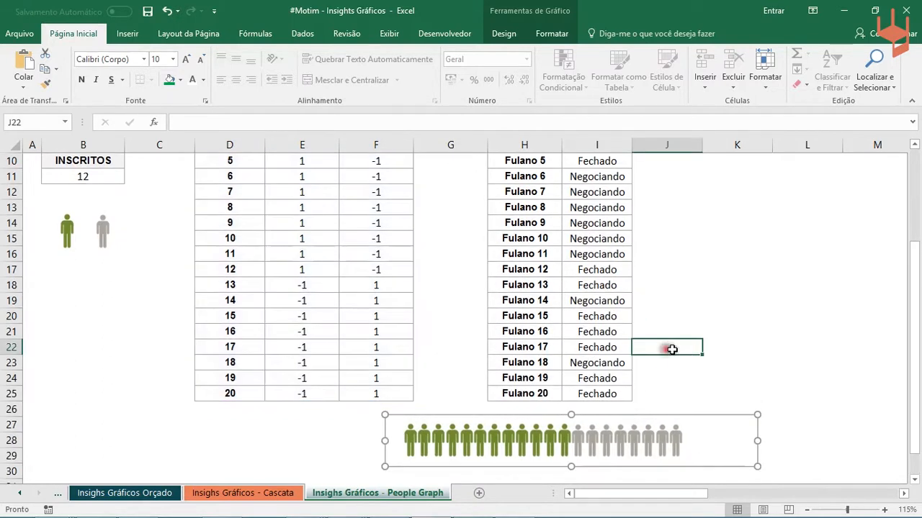
click(694, 419)
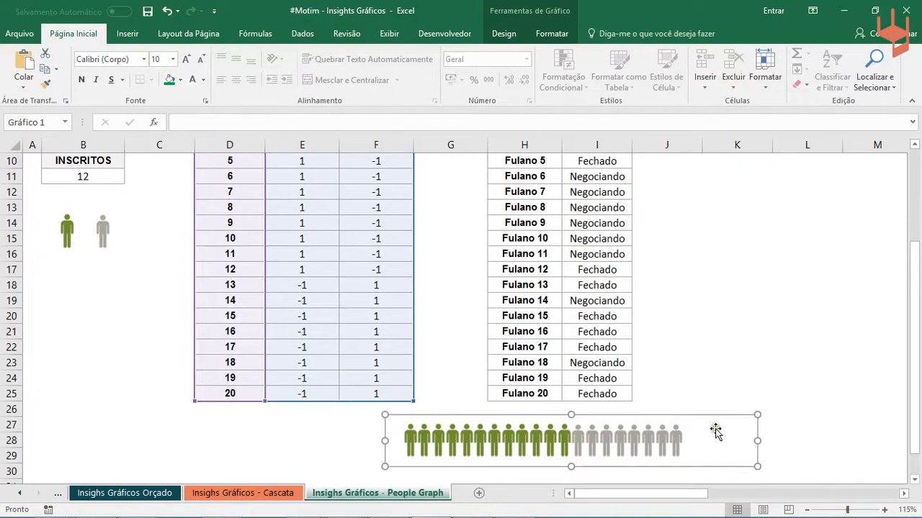
click(718, 361)
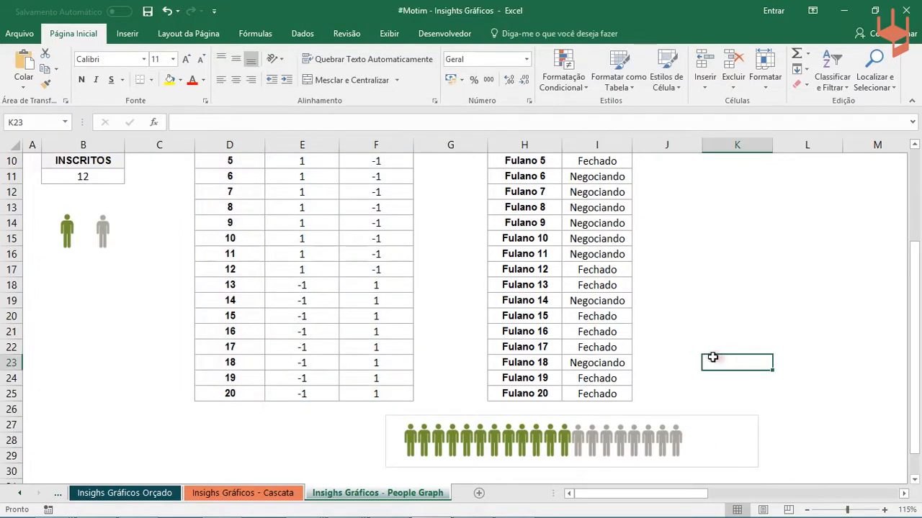
- Change the statuses of the last two students, in I25 and I24, to Negociando
click(579, 390)
click(638, 395)
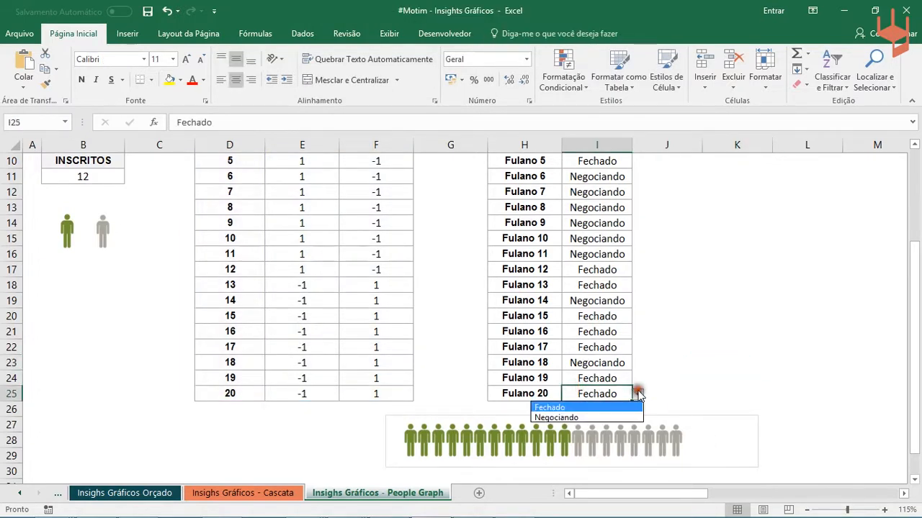
click(607, 408)
click(605, 421)
click(609, 379)
click(637, 379)
click(618, 401)
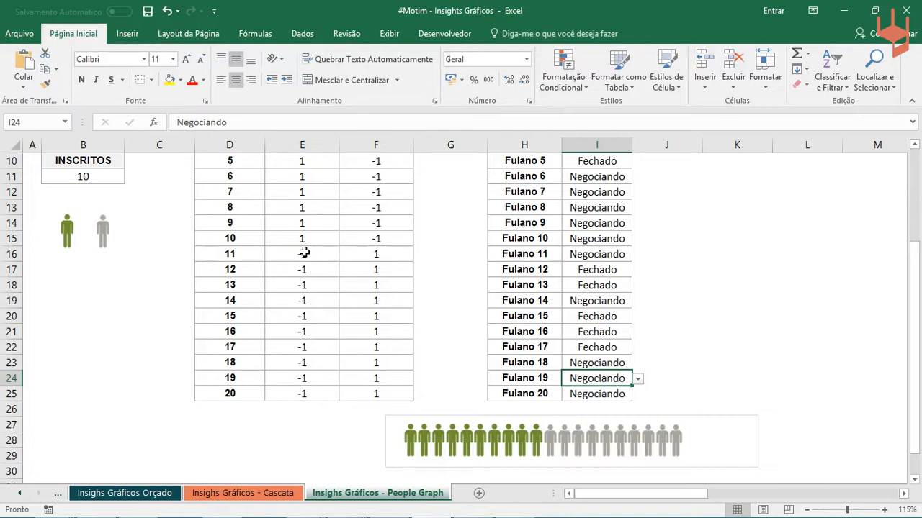
- Move the people chart so it starts under column F at row 26, and select the green person picture
drag(467, 416, 428, 409)
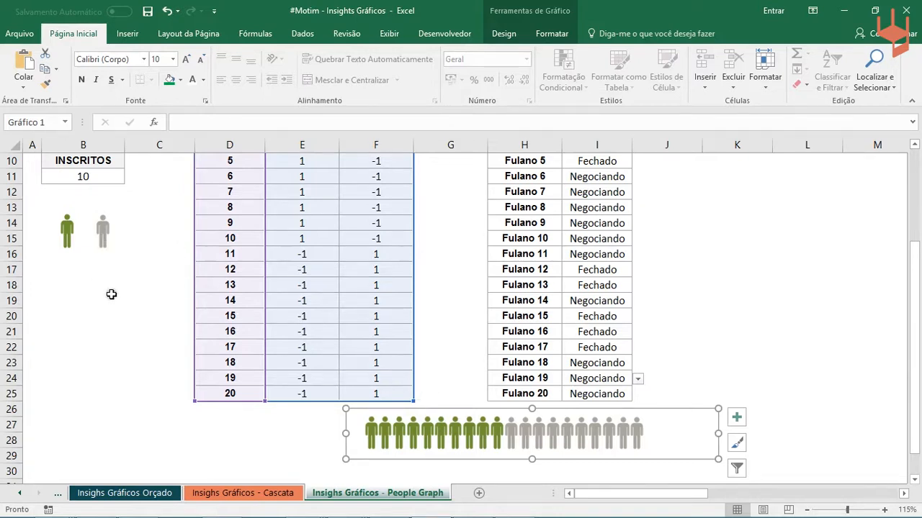
click(69, 226)
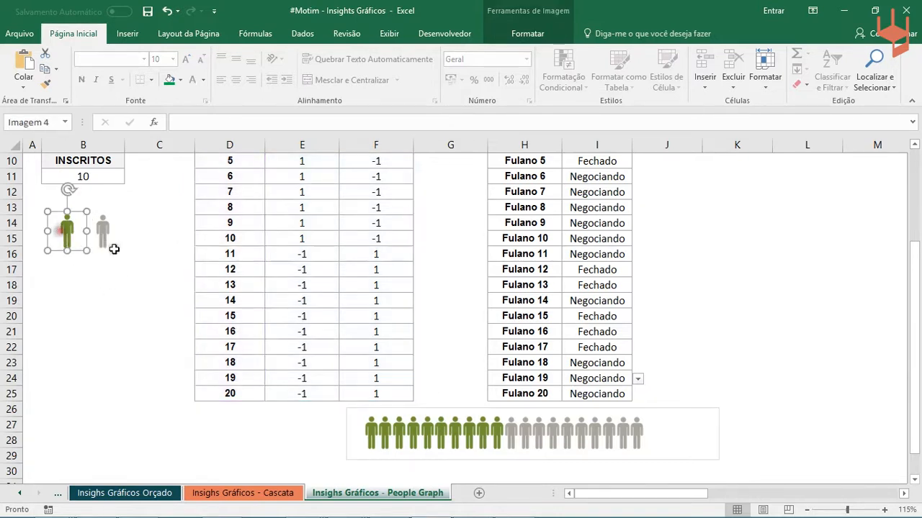